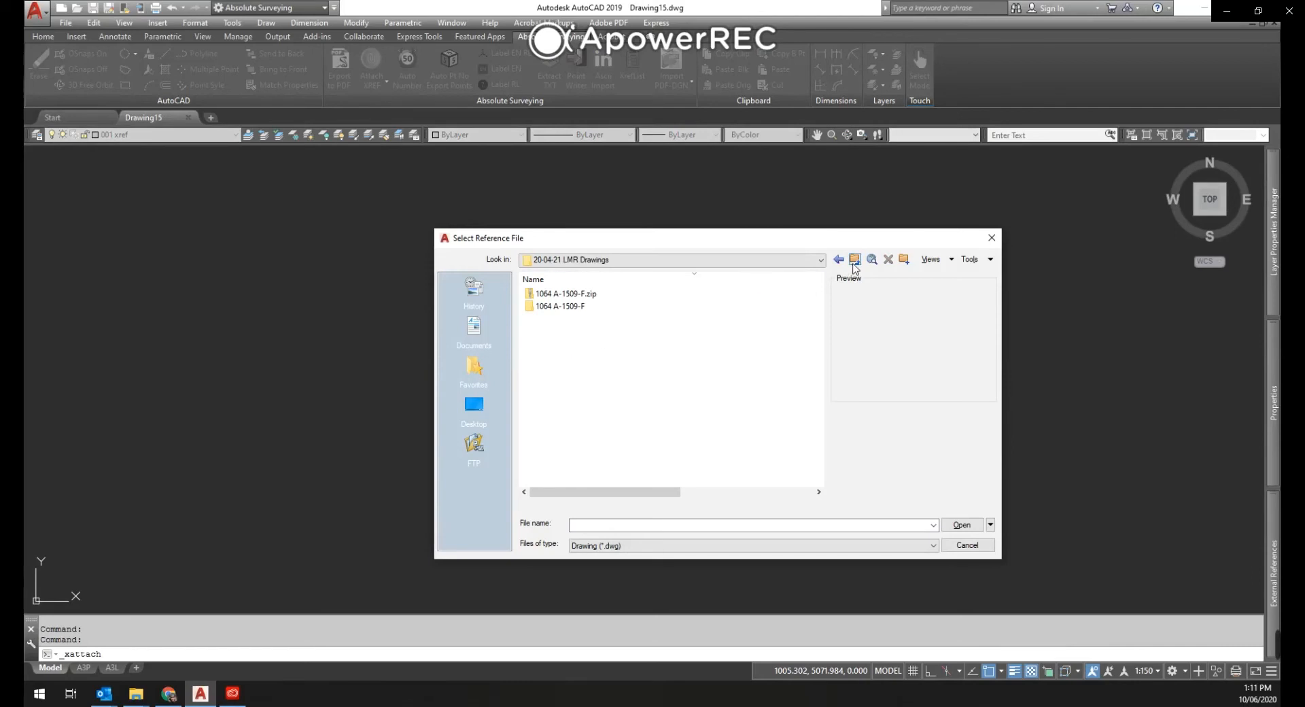
# Attach the 4473-SS-S-0001 grids drawing from the 03. DWGs folder as an external reference.
pyautogui.click(854, 259)
pyautogui.doubleClick(585, 405)
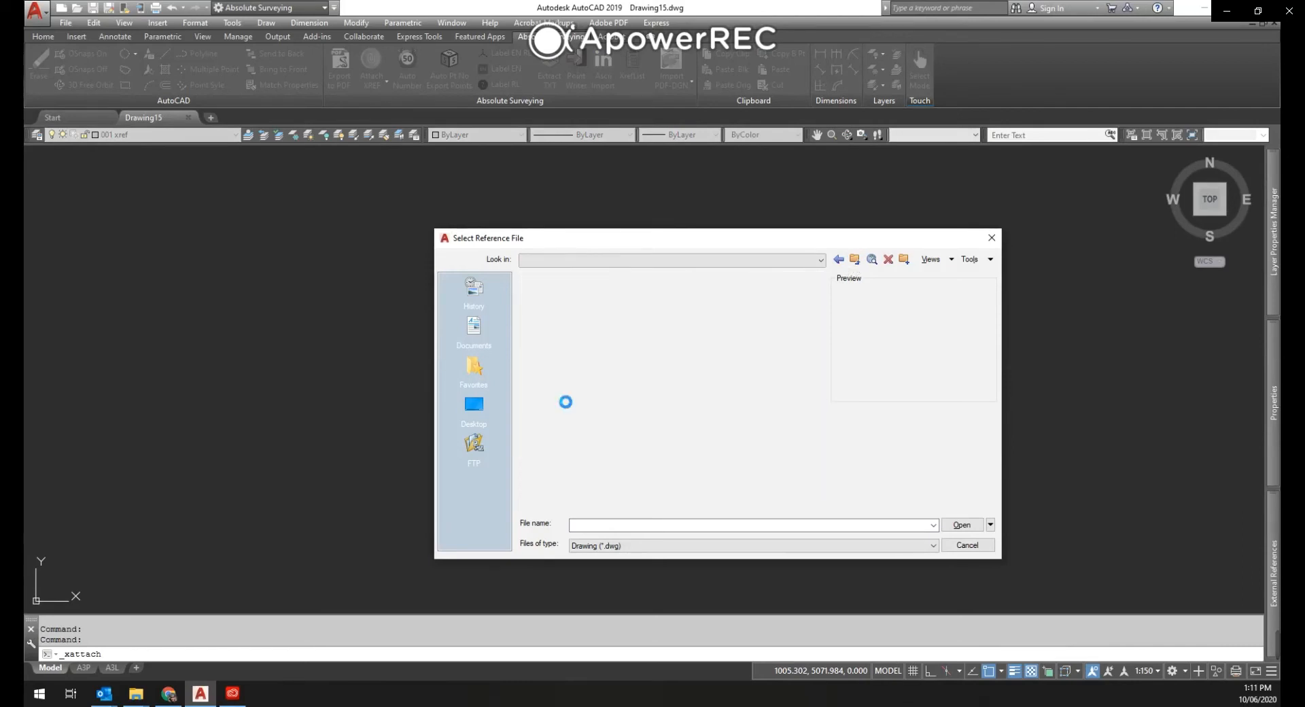
pyautogui.click(959, 525)
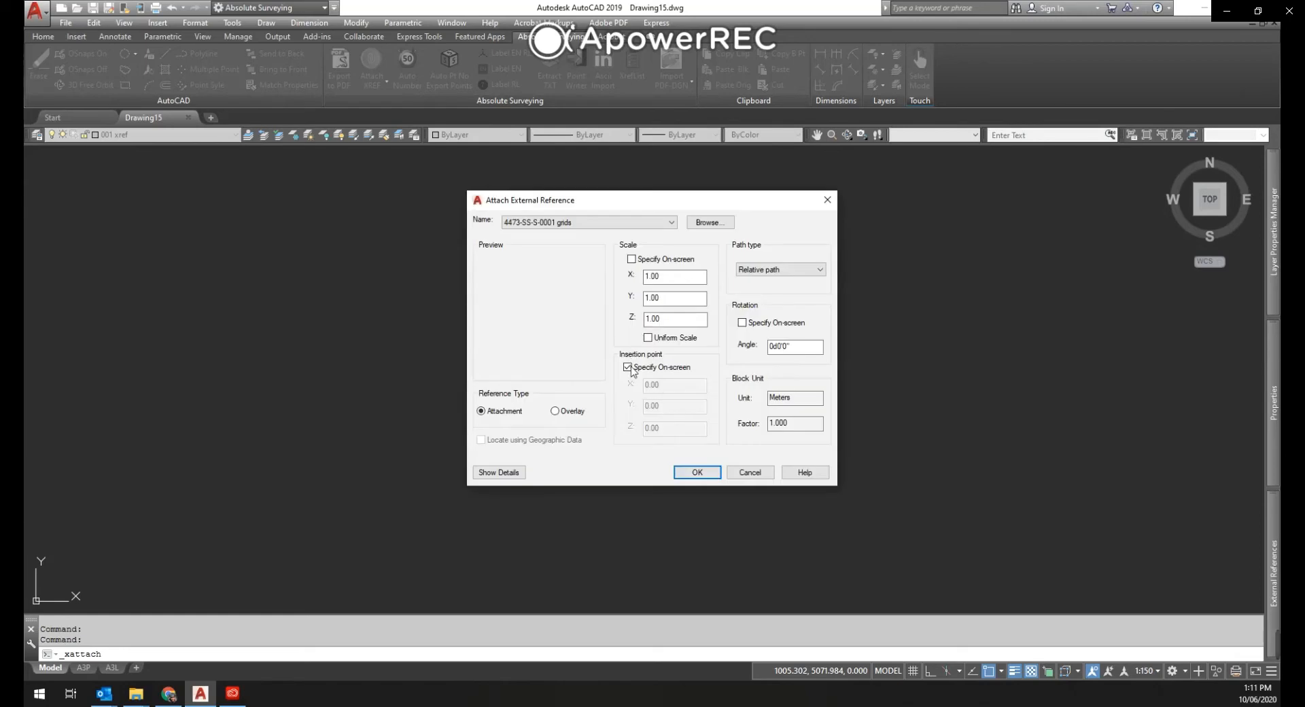
pyautogui.click(698, 473)
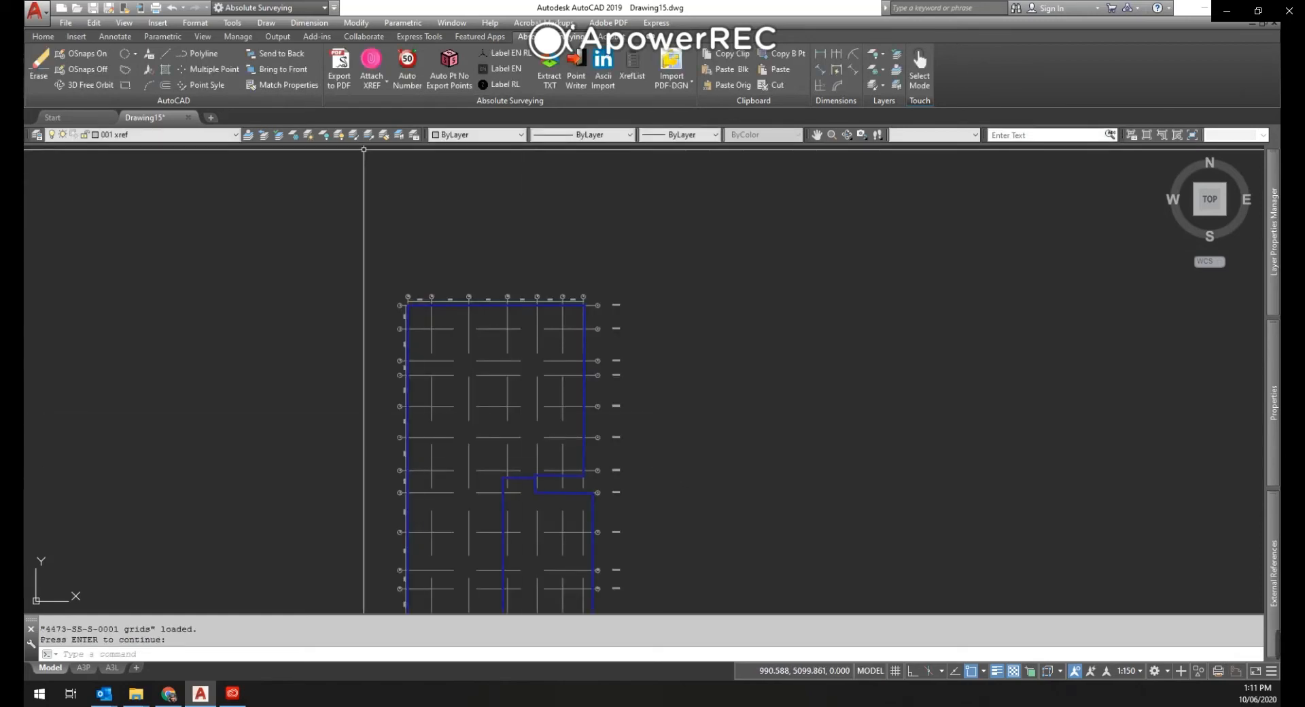
# Freeze the 010-Dims layer of the attached grids reference by picking one of its dimensions.
pyautogui.click(293, 136)
pyautogui.scroll(6, 601, 304)
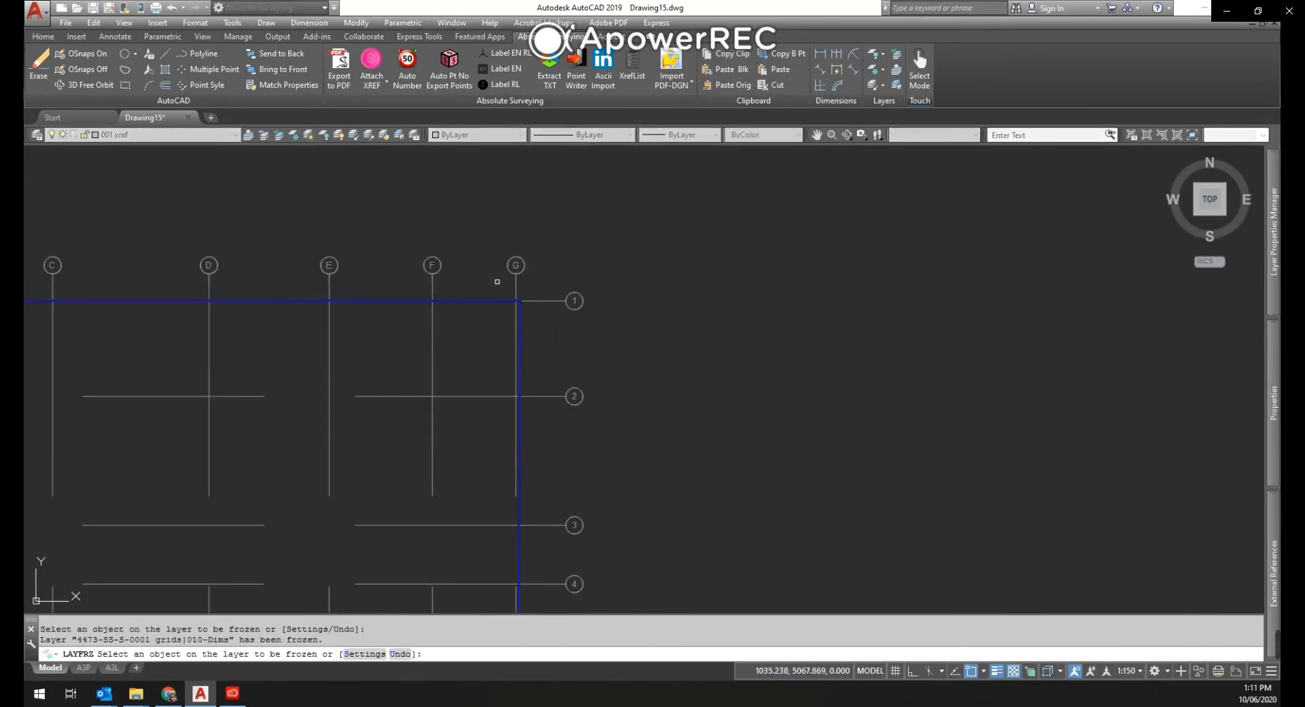
pyautogui.scroll(-6, 497, 281)
pyautogui.rightClick(579, 262)
pyautogui.click(604, 270)
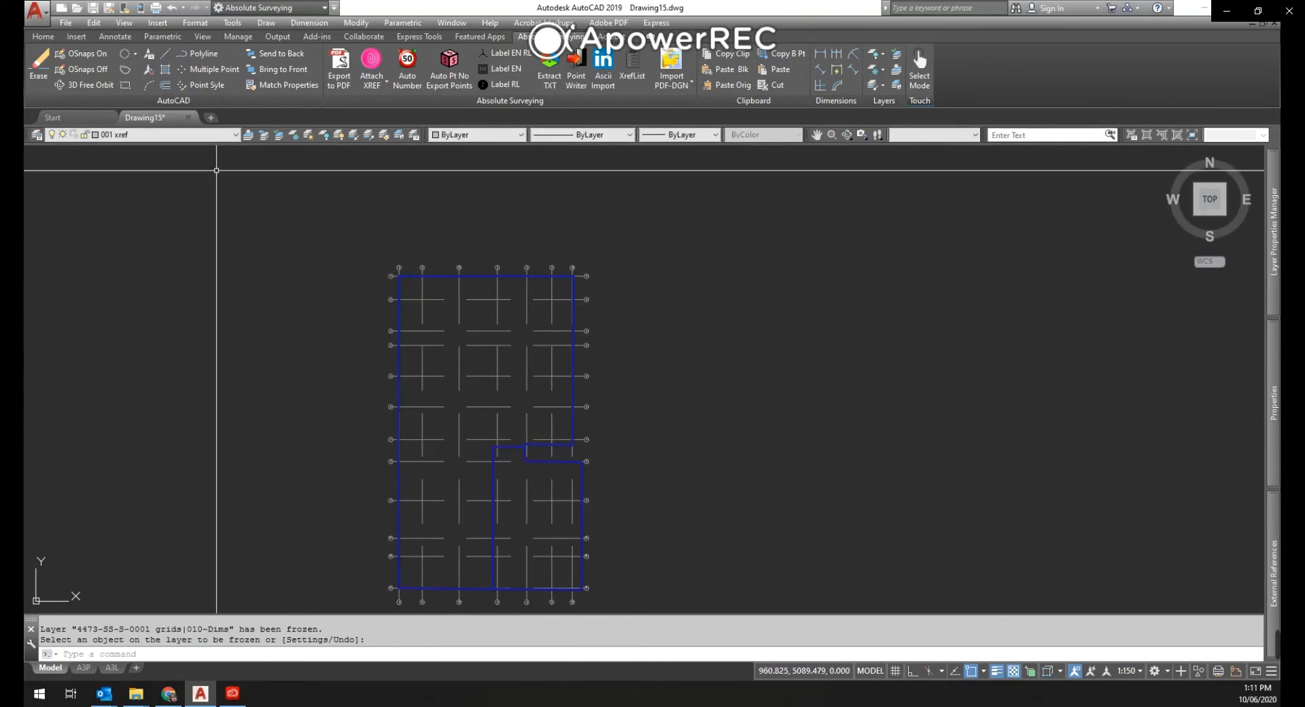
# Start attaching another external reference and browse to 05. Received Files, 20-04-21 LMR Drawings, 1064 A-1509-F.
pyautogui.click(371, 59)
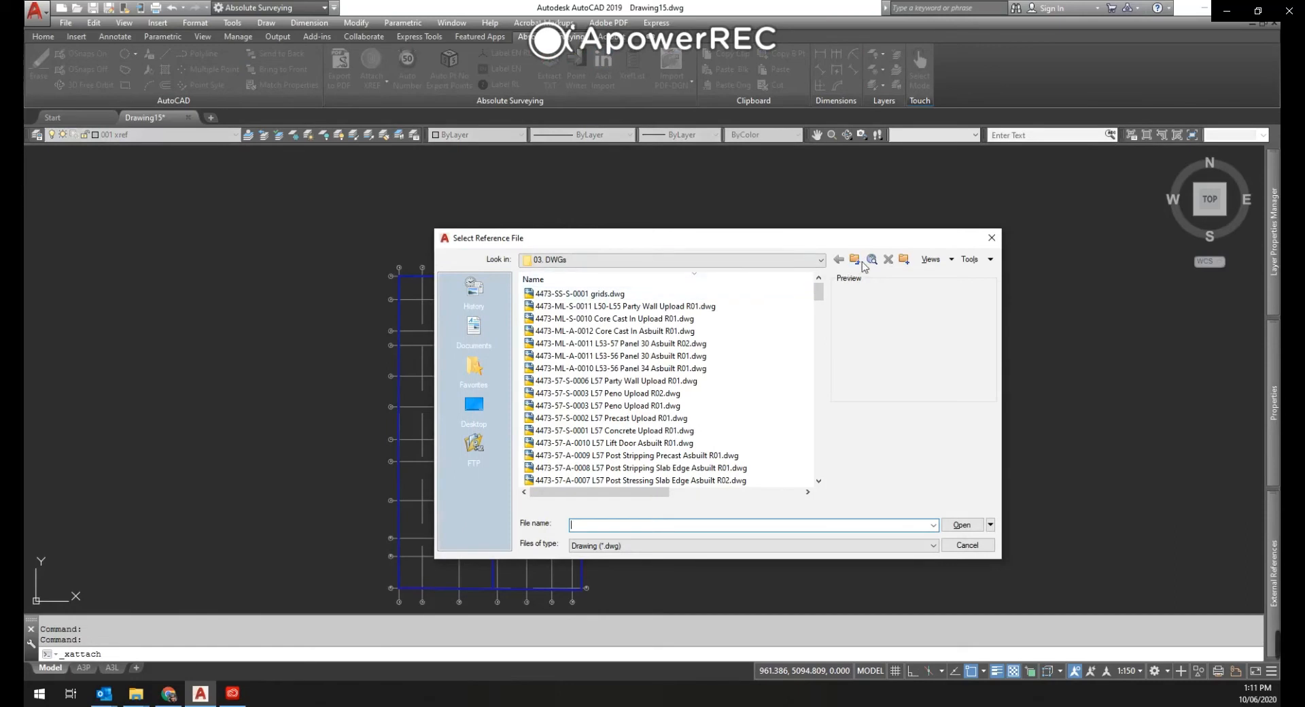
pyautogui.click(856, 262)
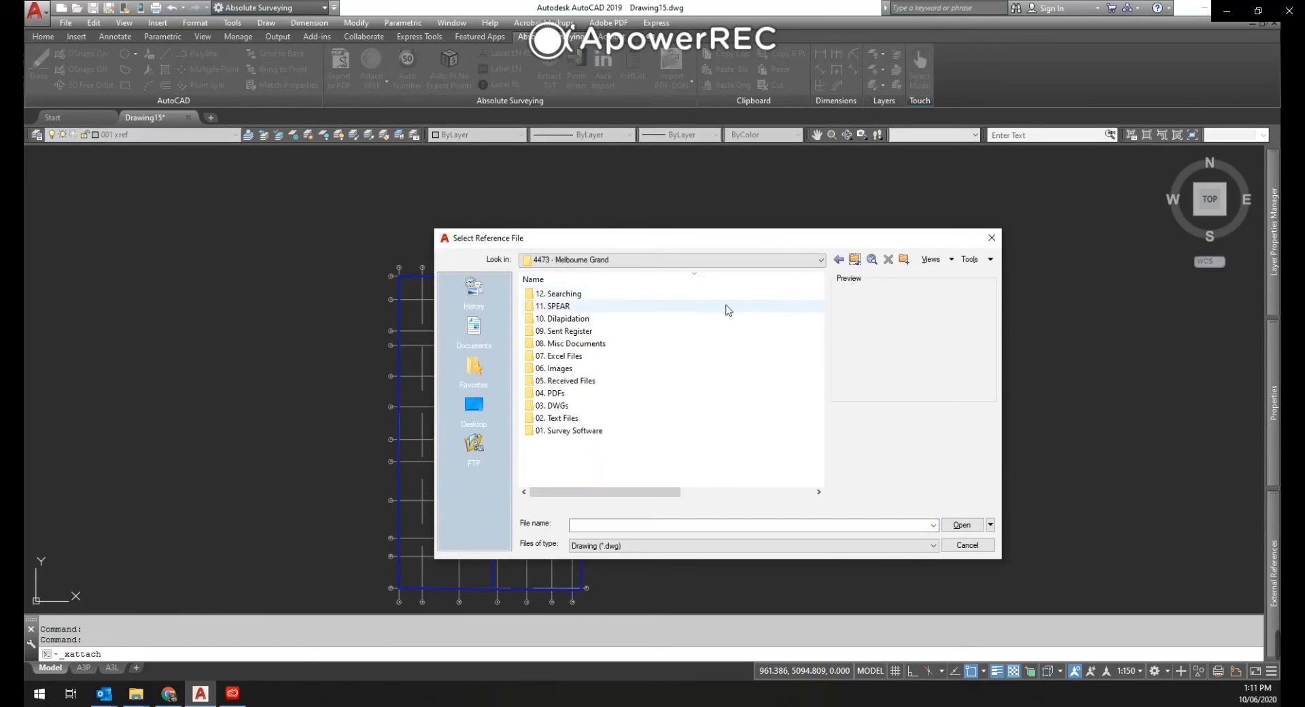
pyautogui.doubleClick(591, 383)
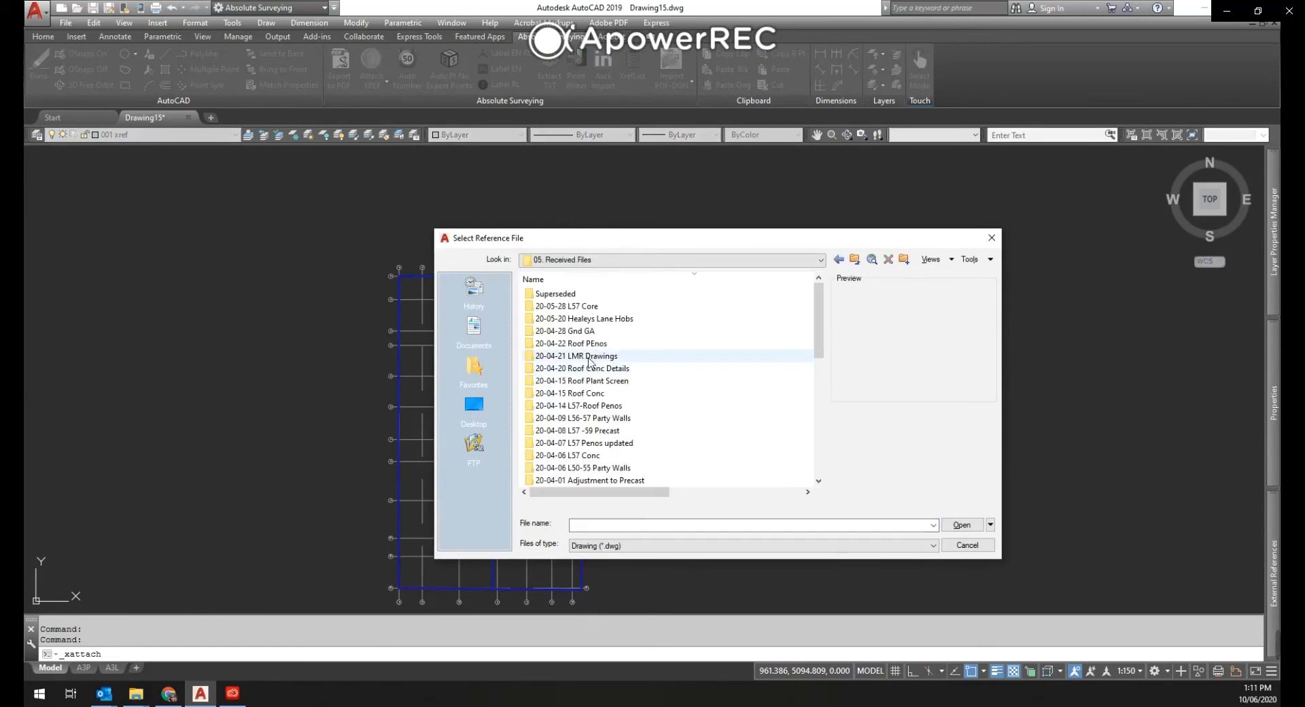
pyautogui.doubleClick(574, 357)
pyautogui.doubleClick(554, 307)
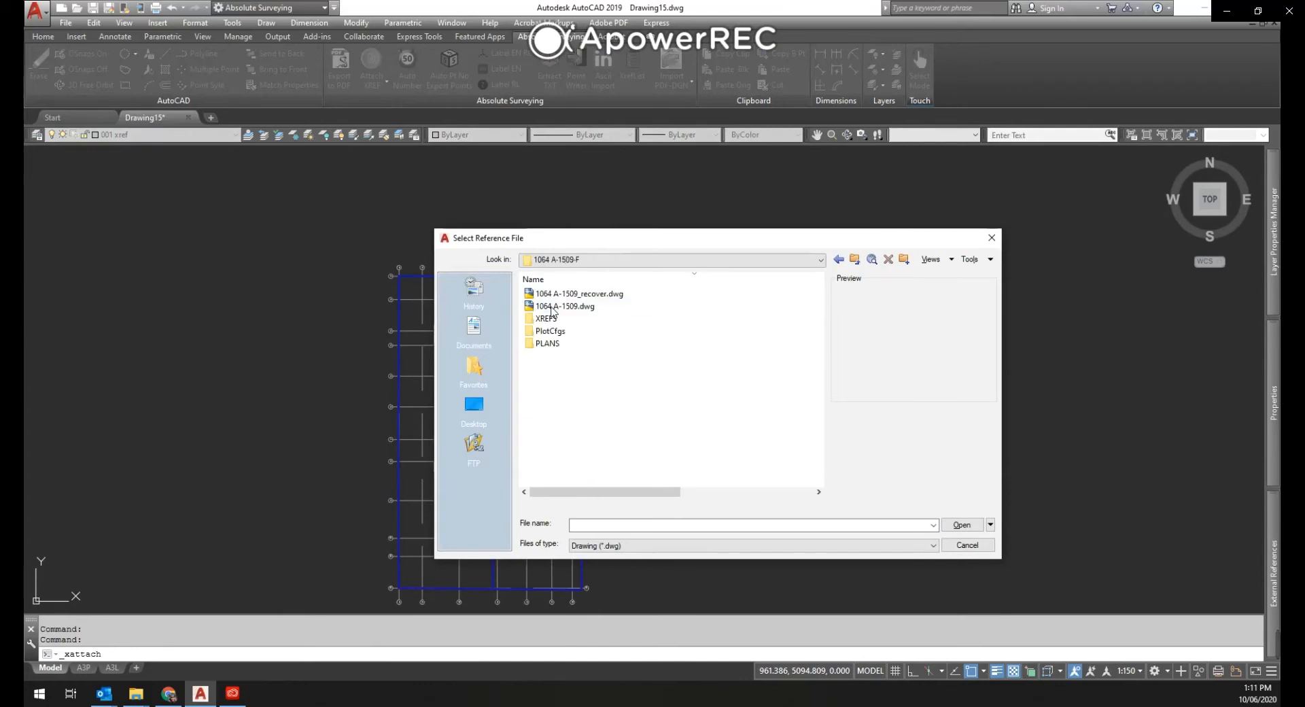
# Attach 1064 A-1509.dwg at scale 1 and place it in empty space beside the grids.
pyautogui.click(562, 308)
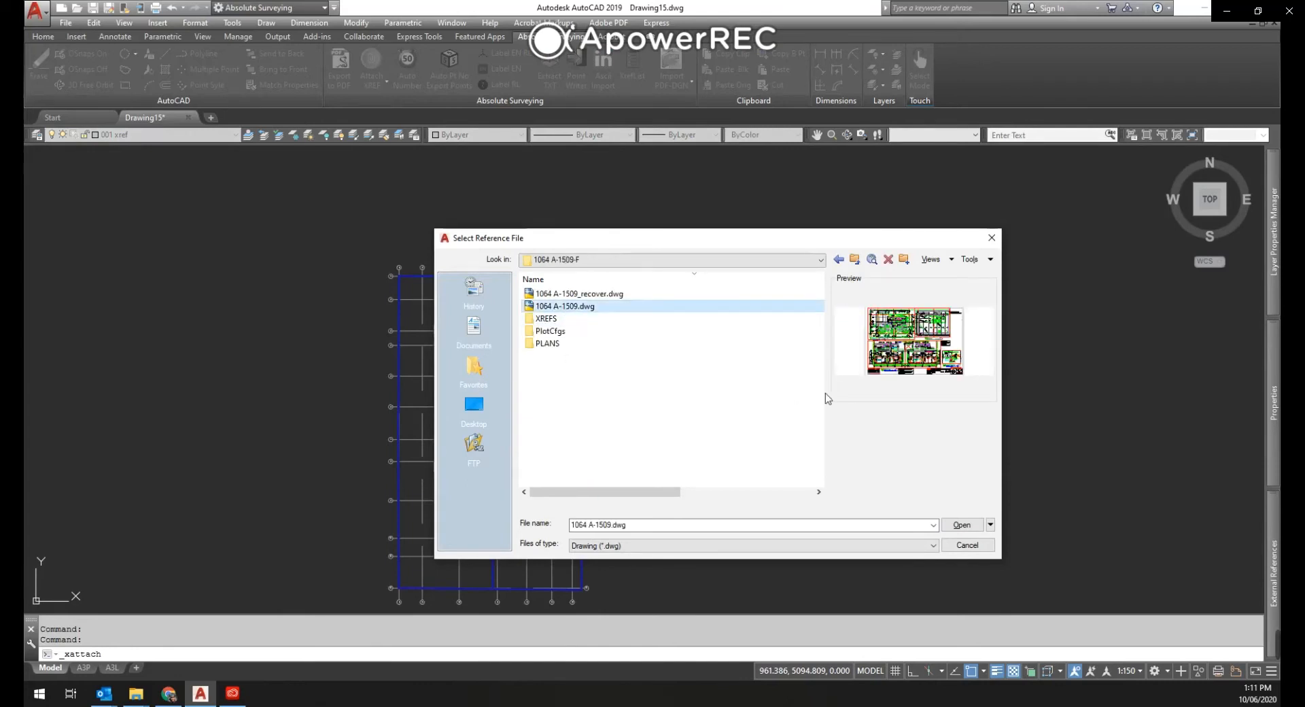
pyautogui.click(962, 525)
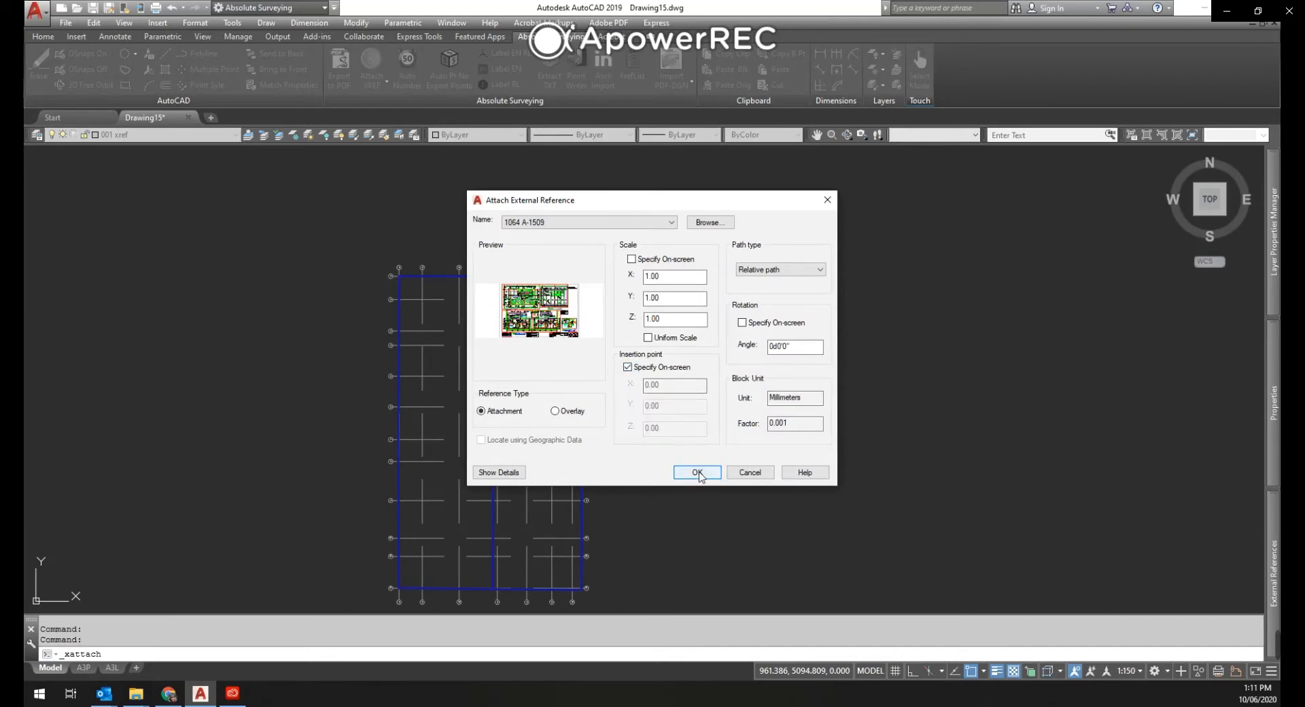
pyautogui.click(697, 473)
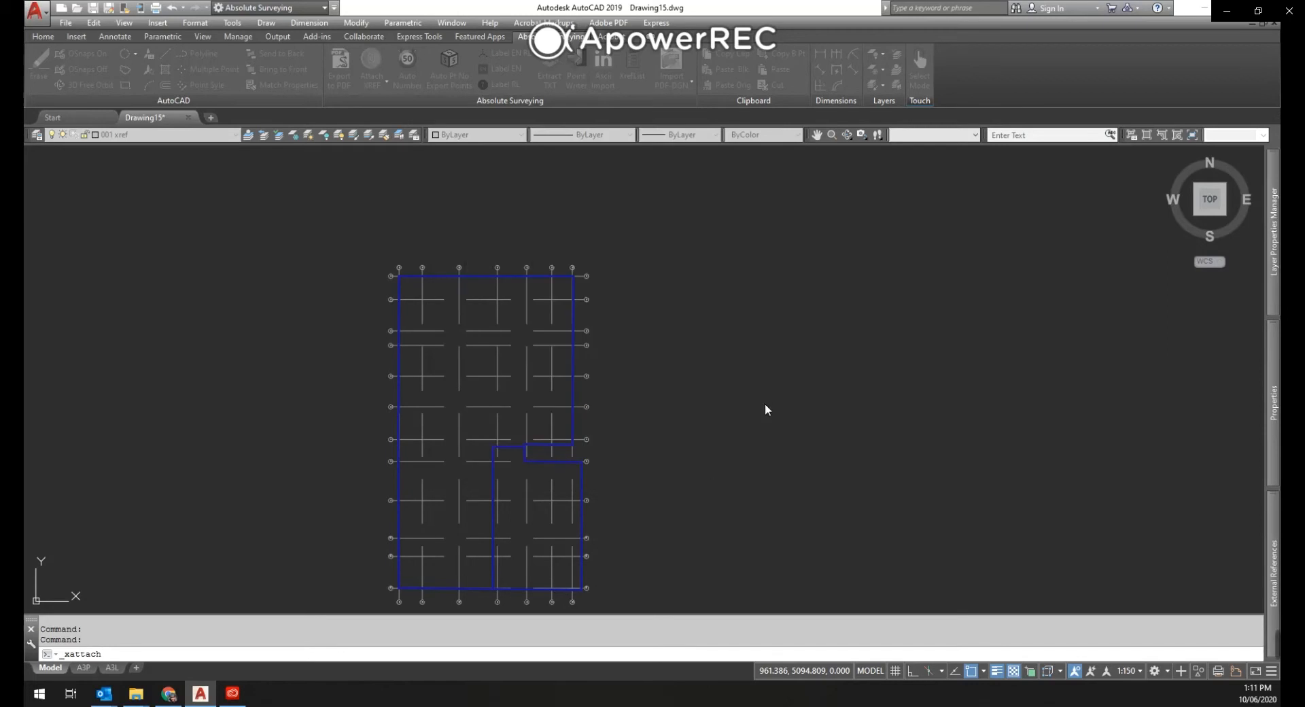
pyautogui.scroll(-6, 738, 364)
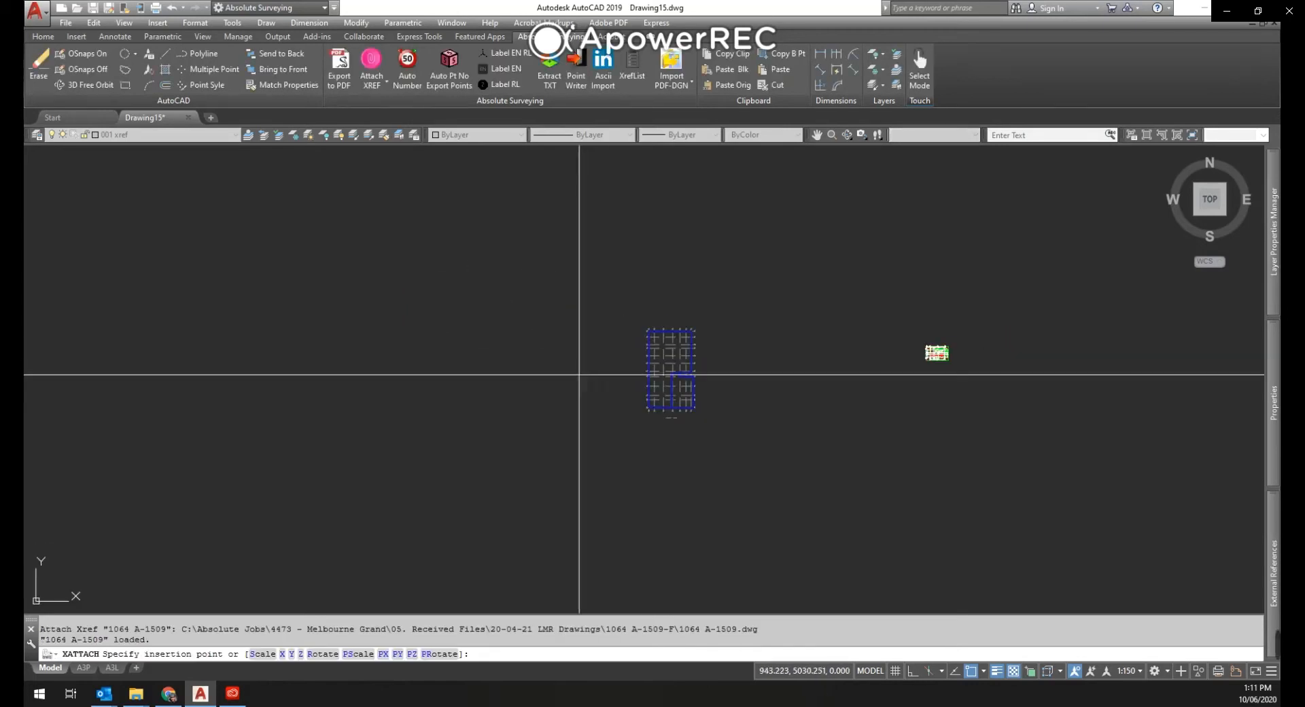
pyautogui.scroll(5, 778, 360)
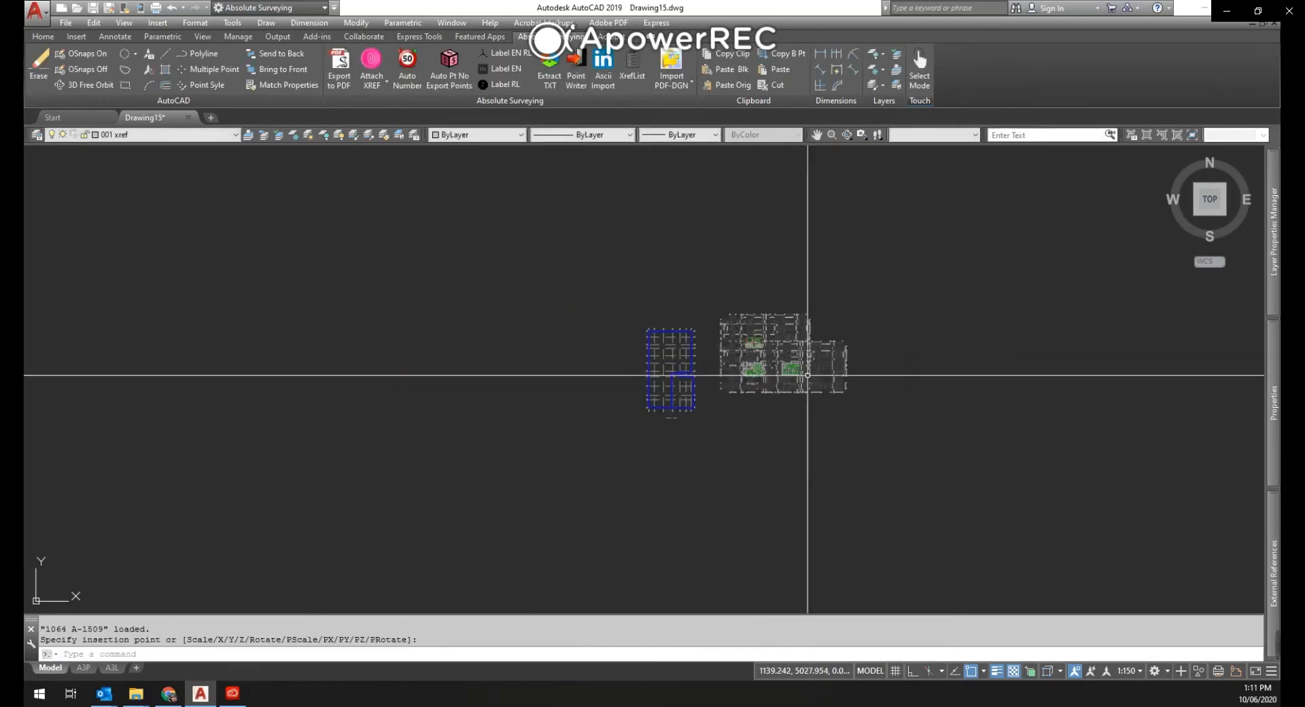
# Clip the 1064 A-1509 reference with a new rectangular boundary around the LMR LEVEL plan only.
pyautogui.scroll(2, 669, 439)
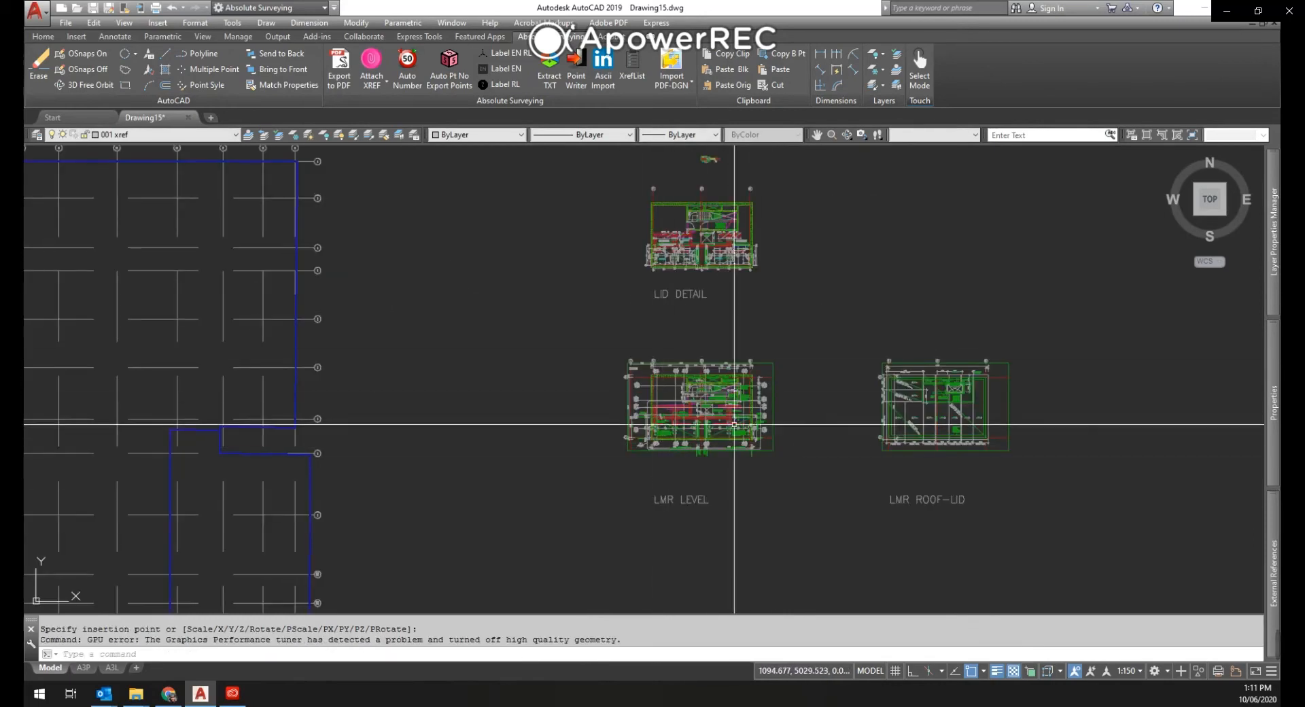
pyautogui.click(671, 368)
pyautogui.rightClick(683, 369)
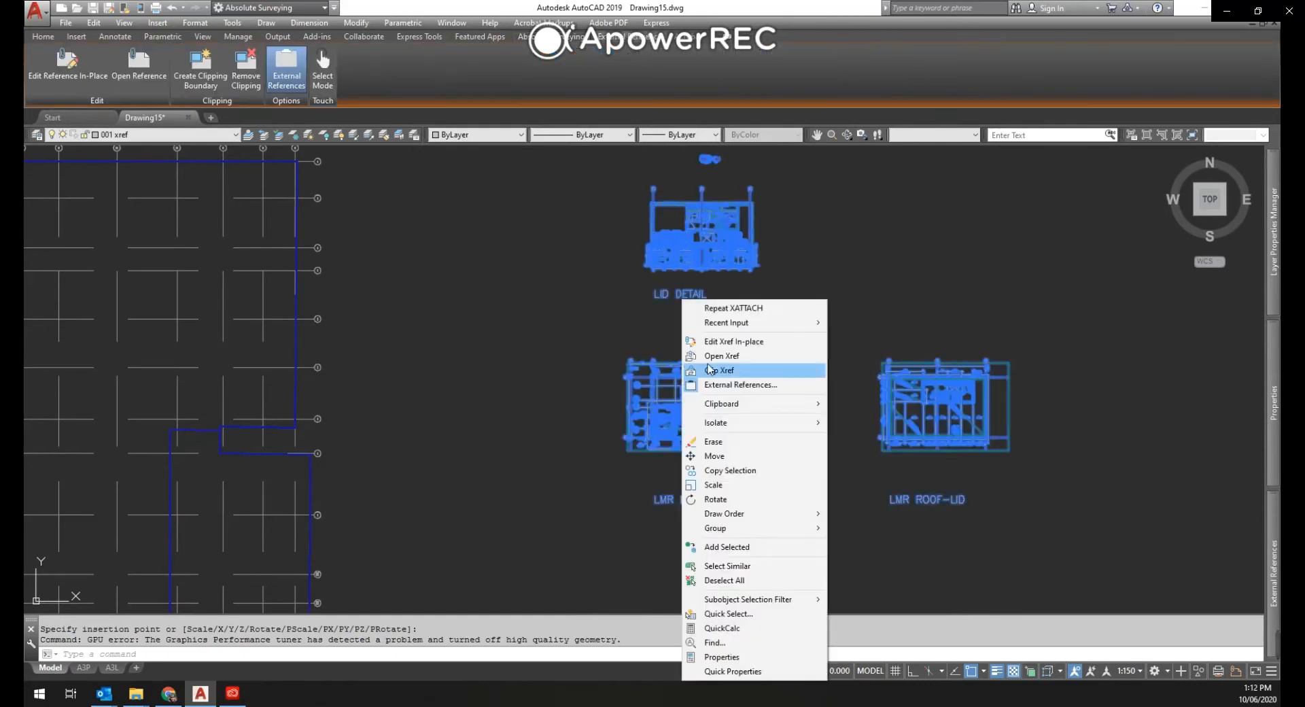
pyautogui.click(685, 369)
pyautogui.press('Return')
pyautogui.press('Return')
pyautogui.click(615, 352)
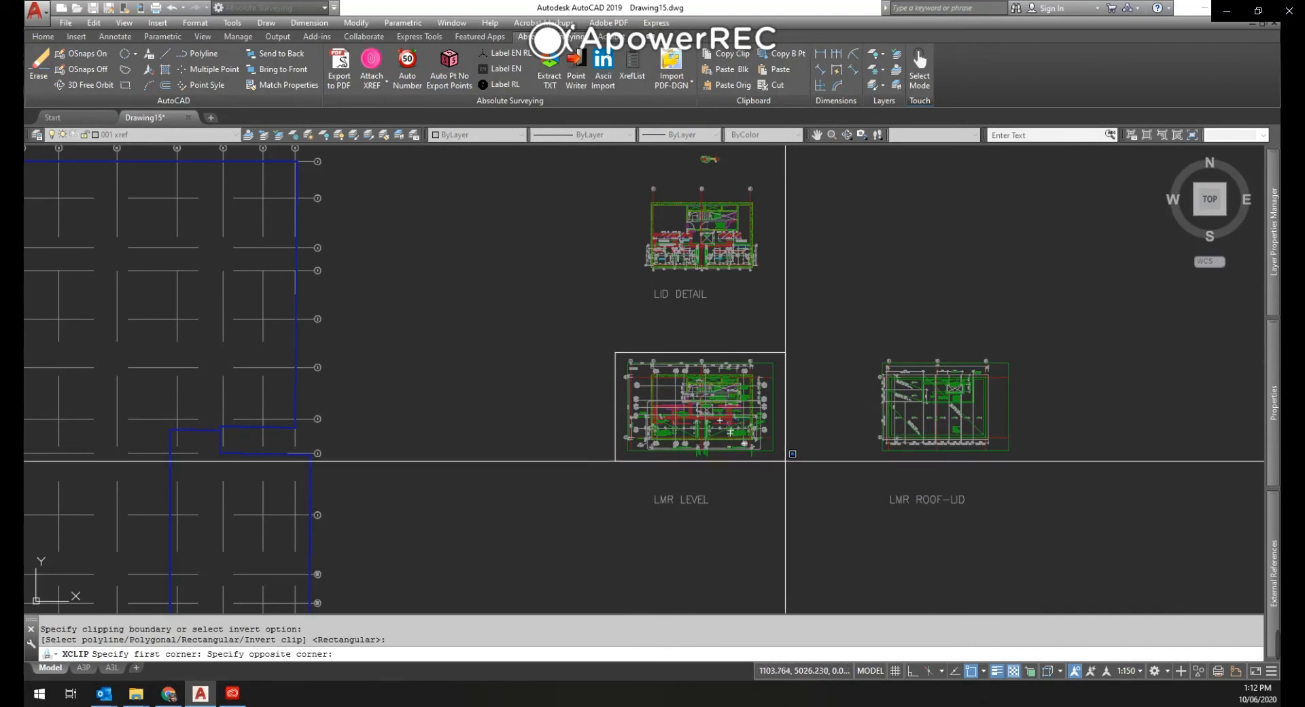
pyautogui.click(783, 466)
# Align the clipped LMR plan, matching its grid D/3 intersection to the D/3 intersection of the site grids as first point pair.
pyautogui.scroll(4, 650, 397)
pyautogui.scroll(2, 650, 398)
pyautogui.scroll(-6, 791, 463)
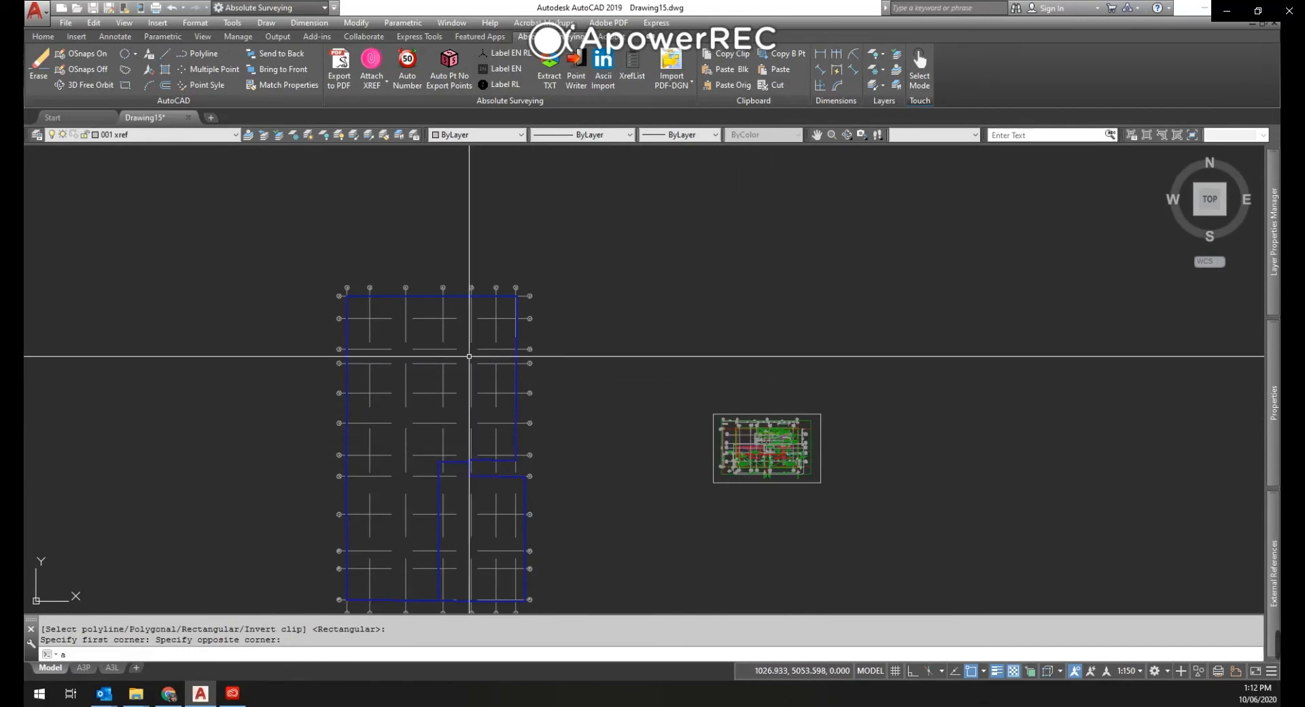
pyautogui.write('l')
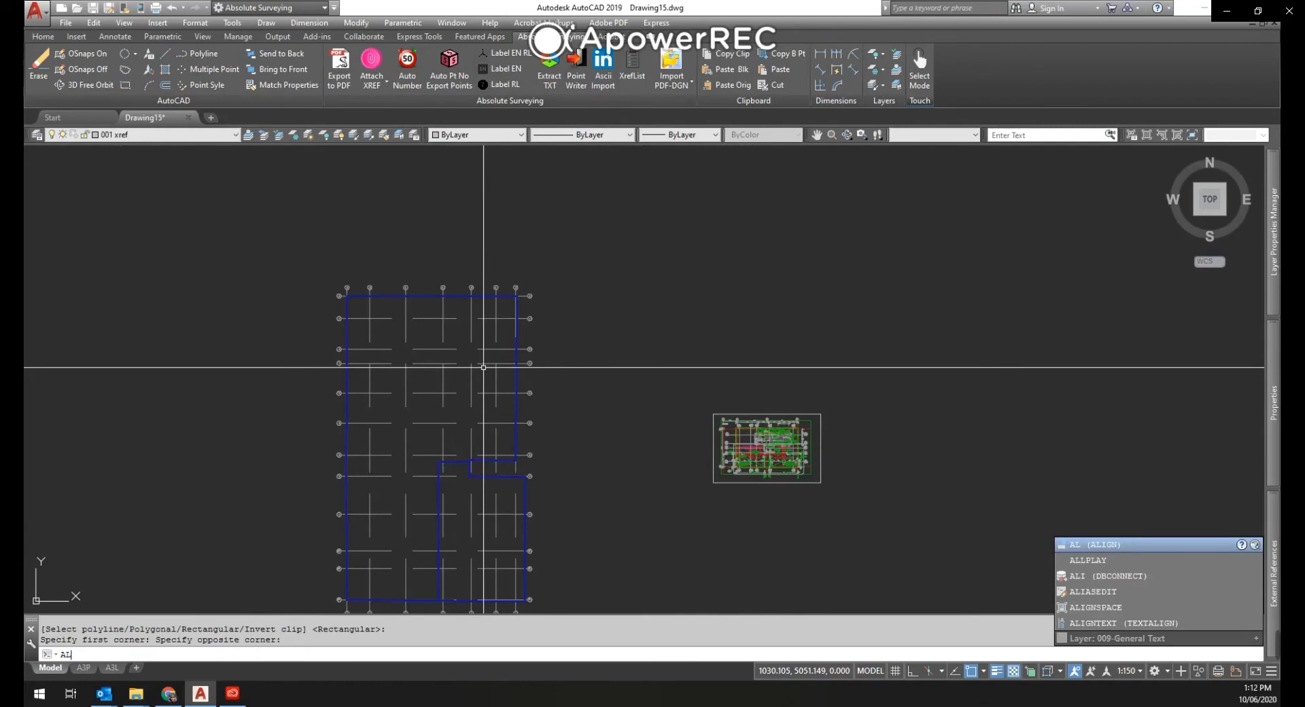
pyautogui.press('Return')
pyautogui.click(752, 428)
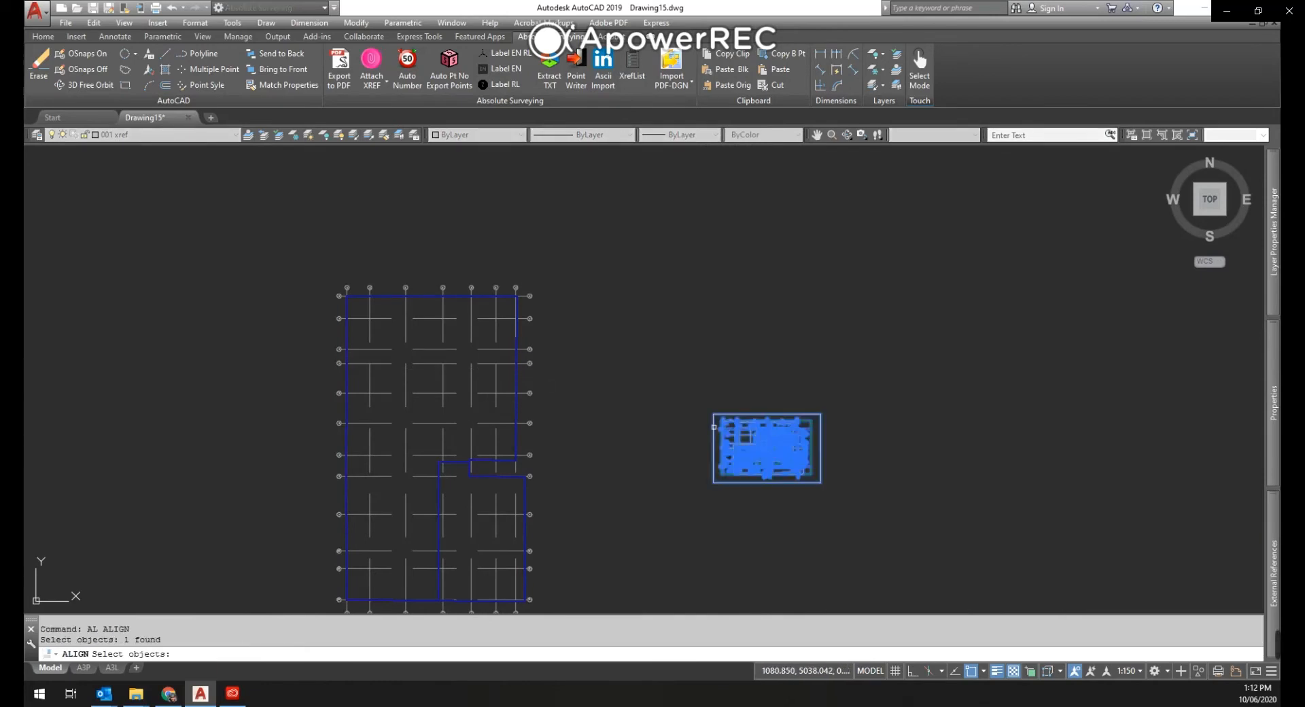
pyautogui.scroll(8, 713, 426)
pyautogui.scroll(5, 769, 443)
pyautogui.press('Return')
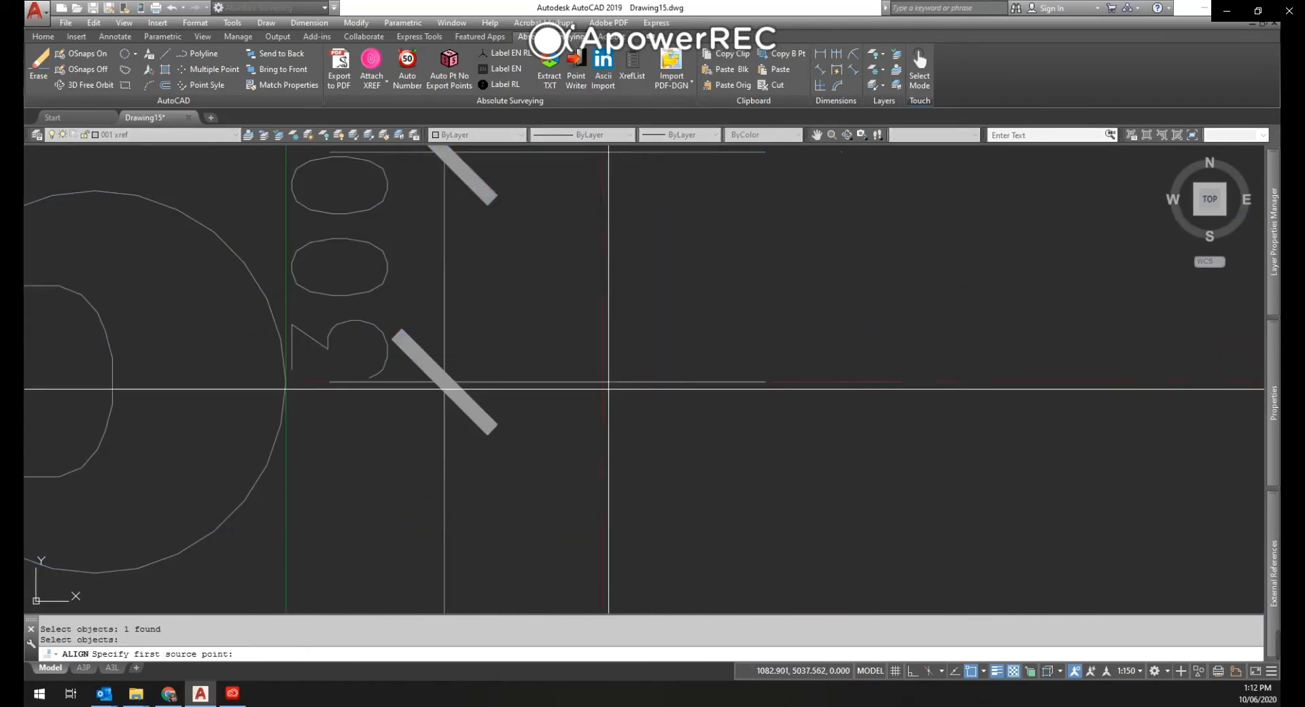
pyautogui.click(602, 383)
pyautogui.scroll(-10, 590, 398)
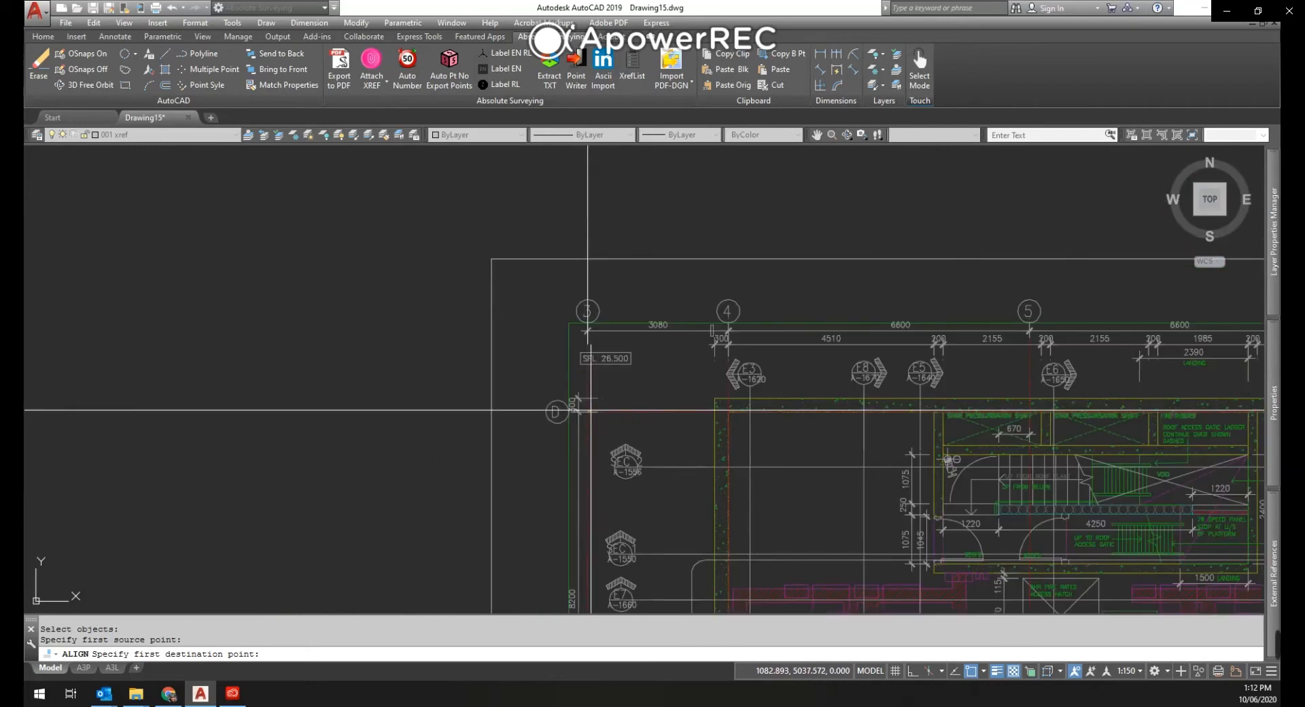
pyautogui.scroll(-2, 784, 423)
pyautogui.scroll(6, 553, 291)
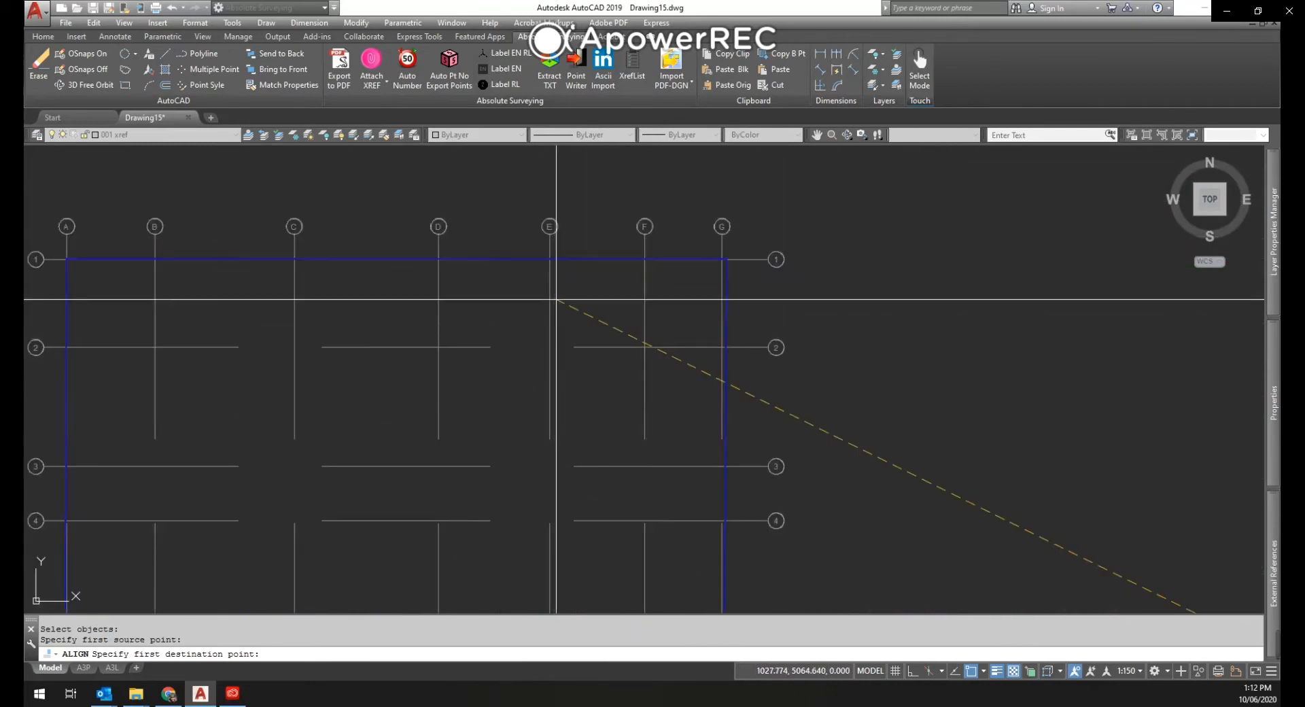
pyautogui.click(440, 466)
# Set the second alignment pair from the far end of the plan's grid D line to site grid D, and finish without scaling.
pyautogui.scroll(-3, 590, 401)
pyautogui.scroll(9, 720, 475)
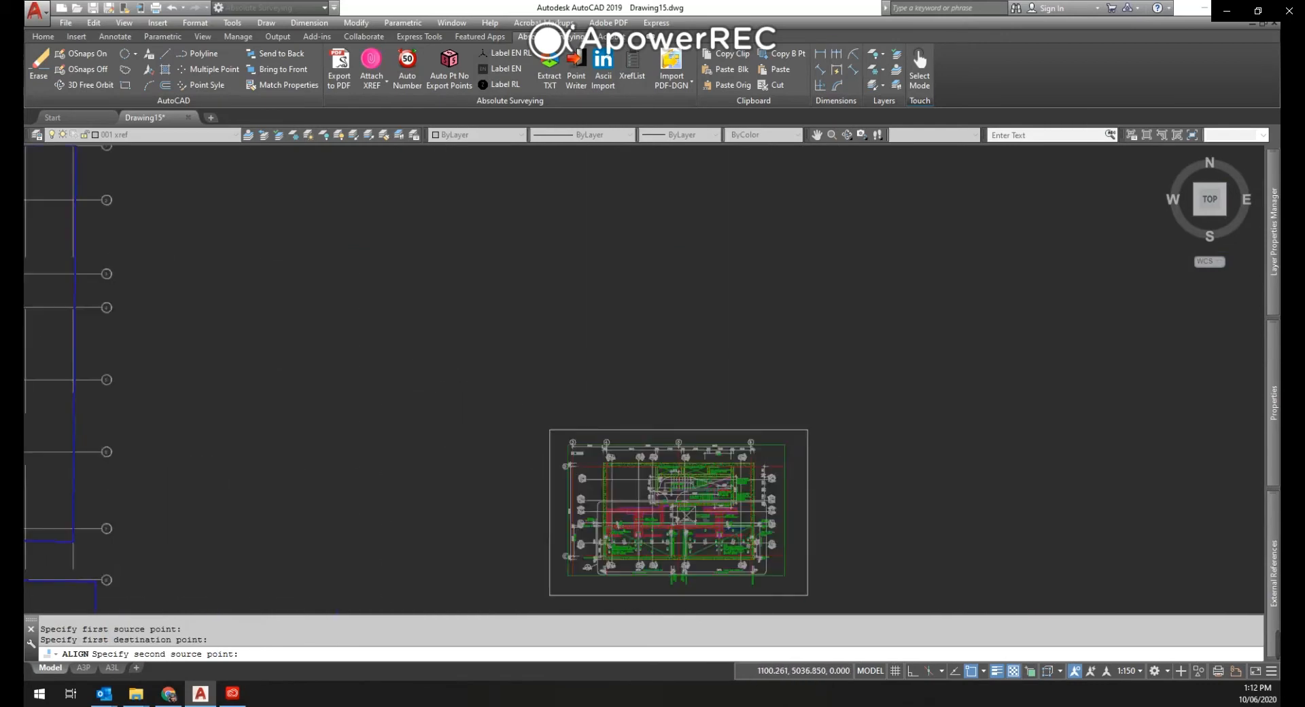
pyautogui.scroll(-4, 729, 462)
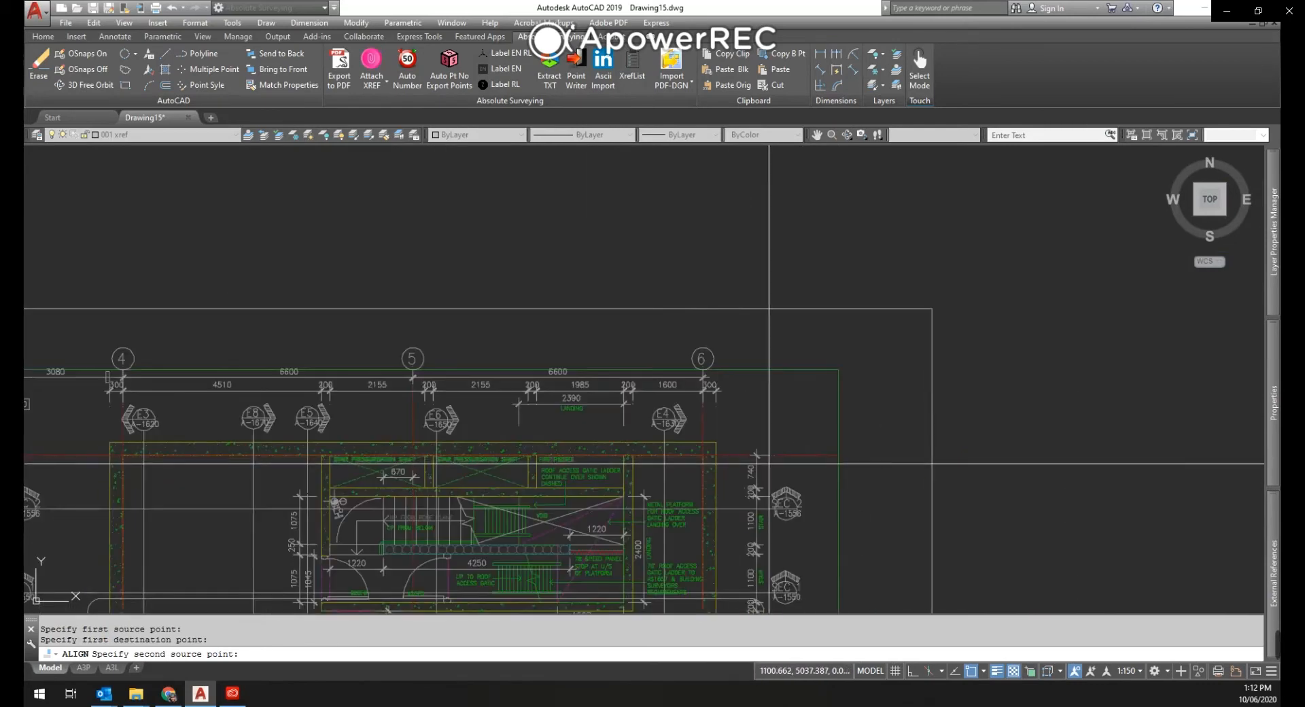
pyautogui.click(792, 453)
pyautogui.scroll(-10, 791, 453)
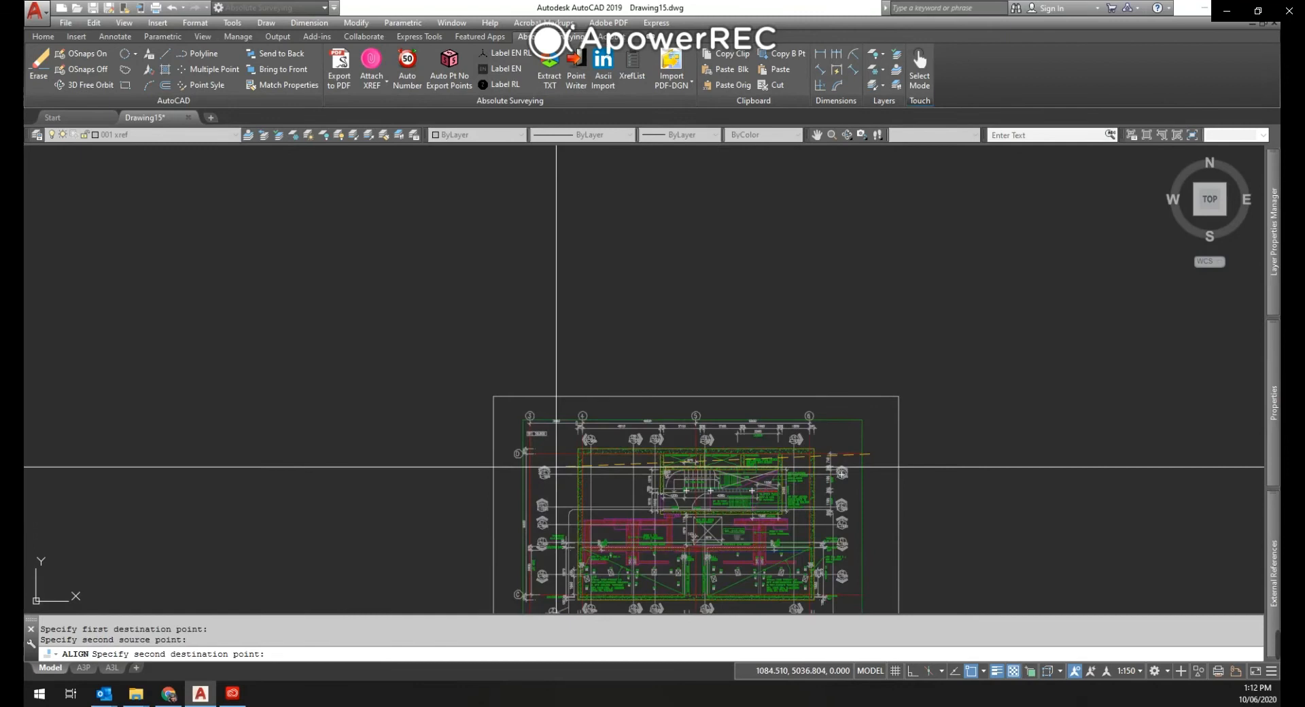
pyautogui.scroll(-3, 740, 399)
pyautogui.scroll(12, 740, 442)
pyautogui.click(751, 404)
pyautogui.scroll(-8, 745, 407)
pyautogui.scroll(-2, 673, 553)
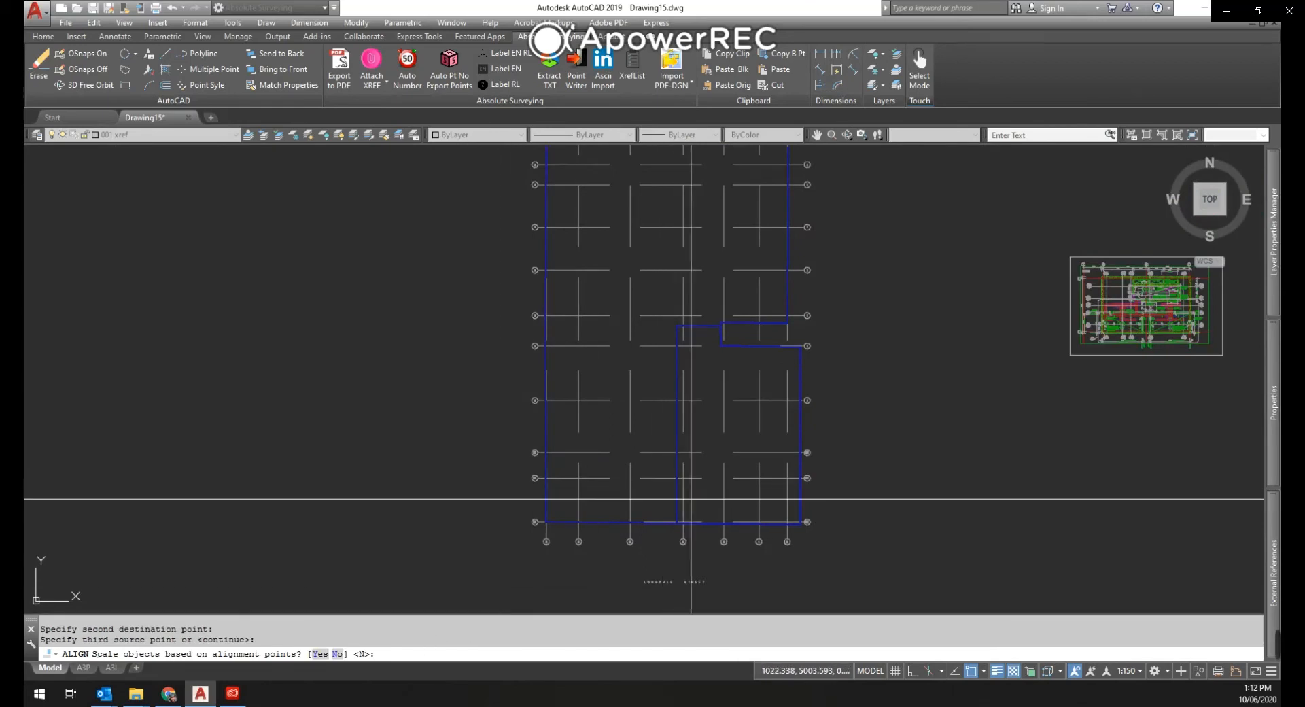
pyautogui.press('Return')
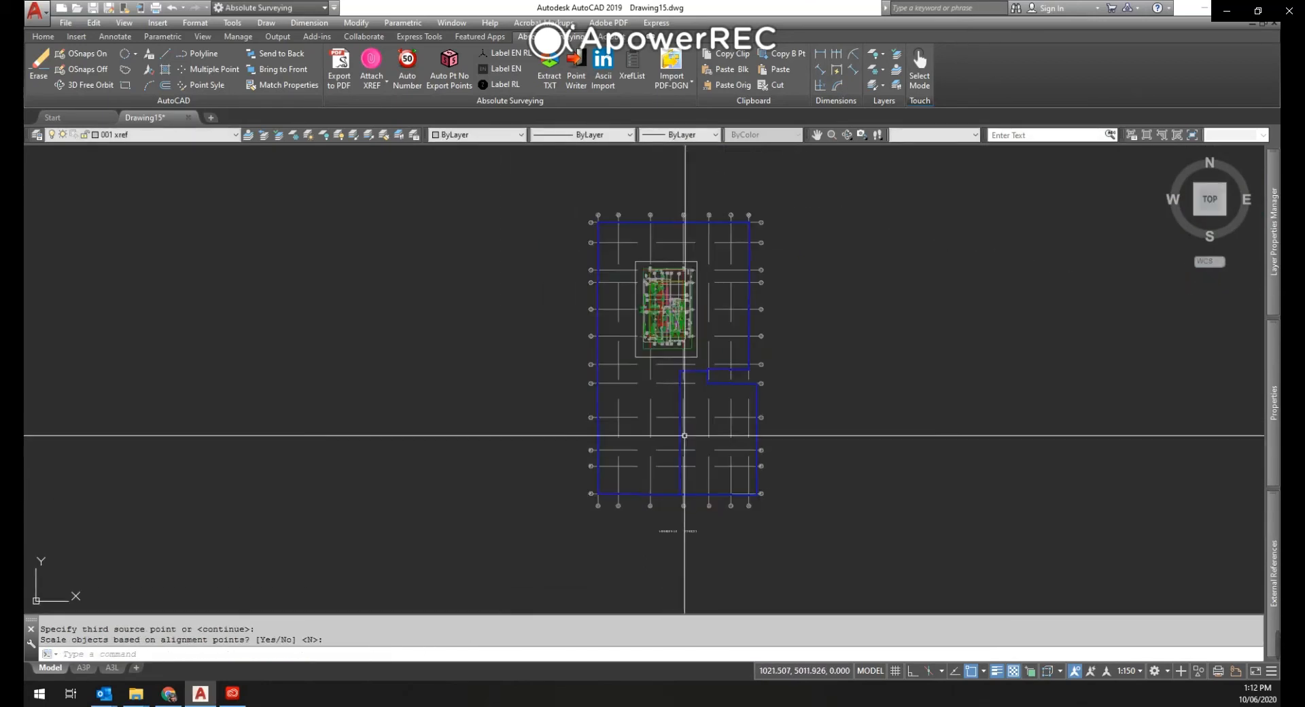
# Highlight the grids reference and examine whether its lines coincide with the aligned plan's grid lines at several places.
pyautogui.scroll(6, 668, 278)
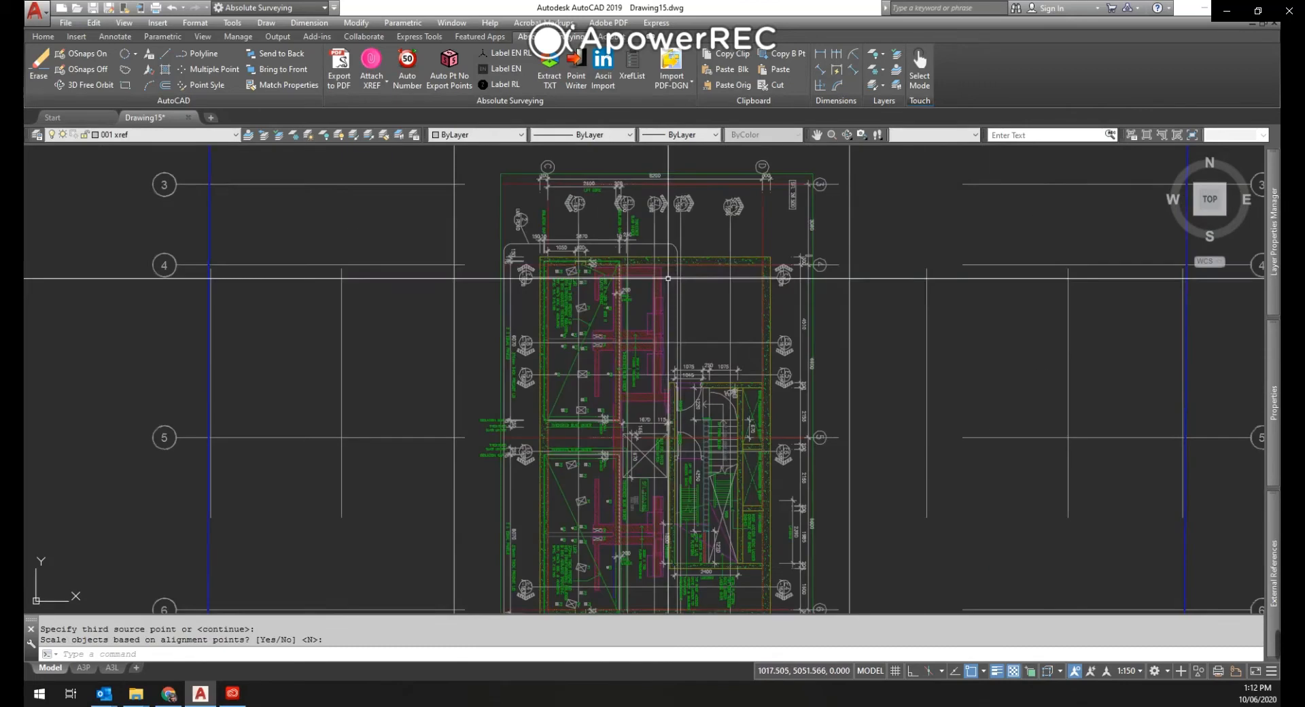
pyautogui.click(1002, 256)
pyautogui.click(928, 274)
pyautogui.scroll(10, 812, 433)
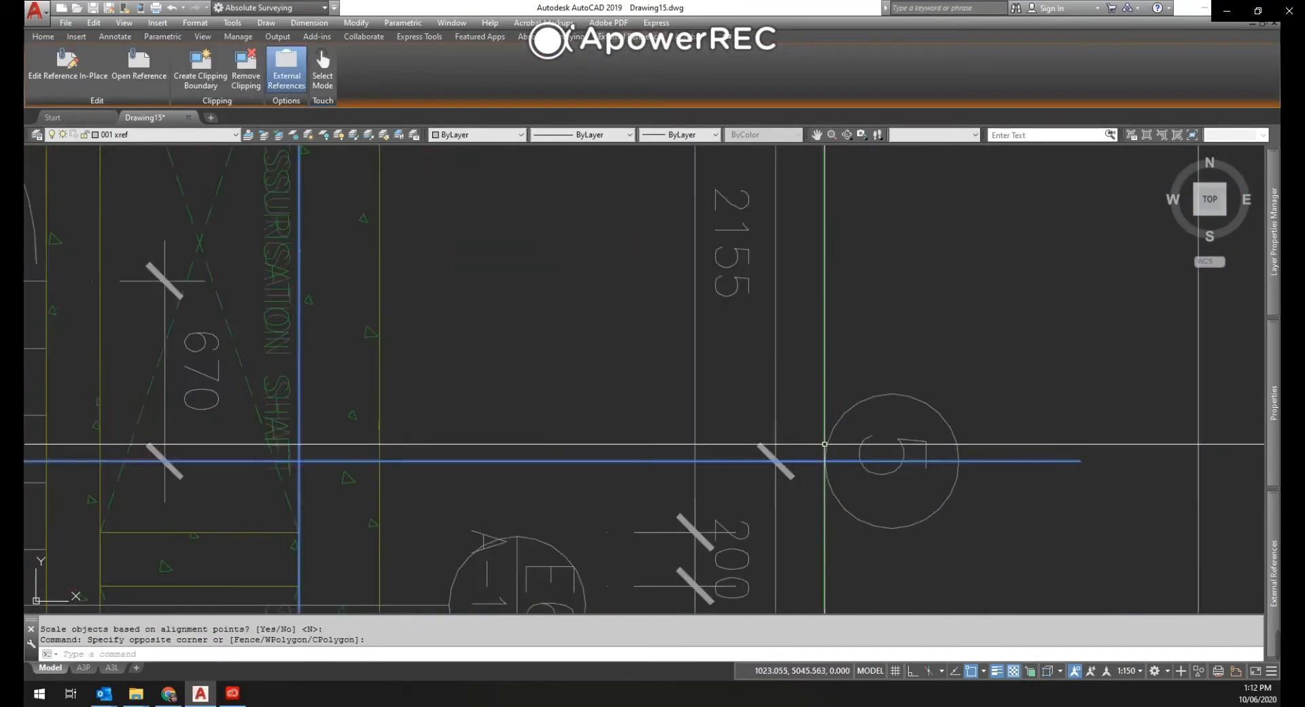
pyautogui.scroll(-2, 693, 471)
pyautogui.scroll(-10, 825, 428)
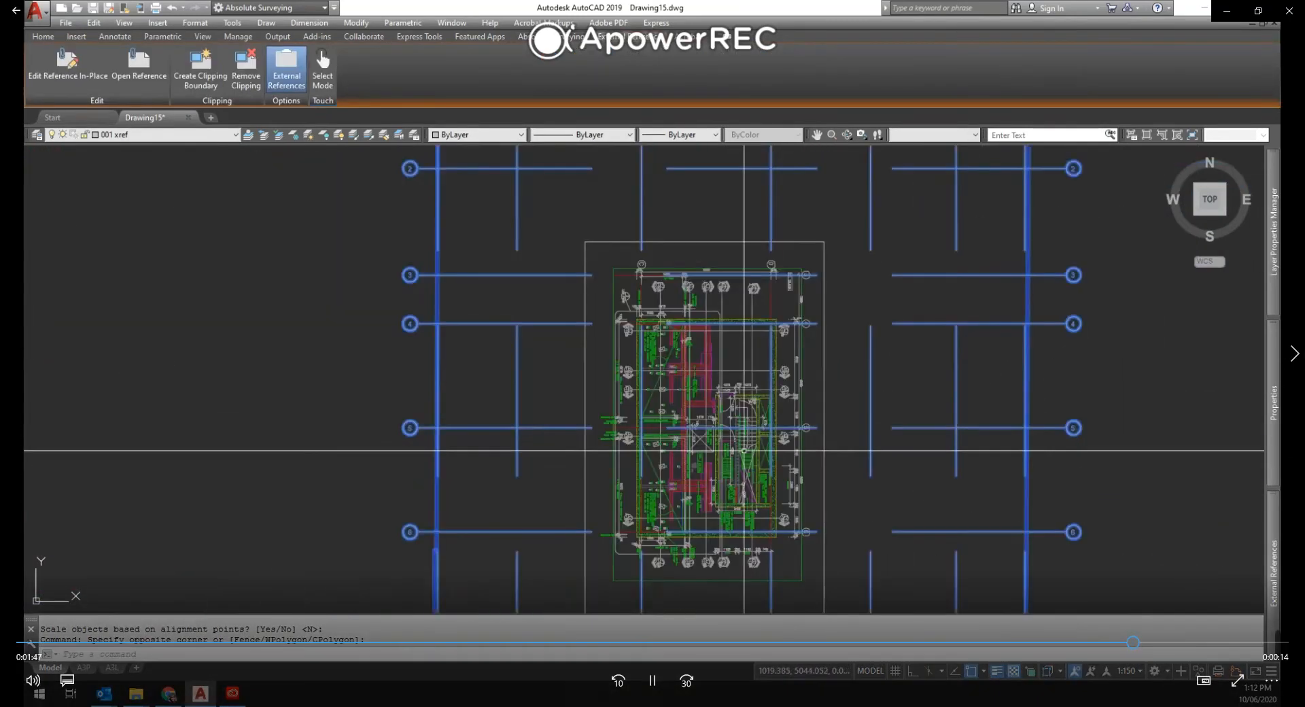
pyautogui.scroll(8, 632, 553)
pyautogui.scroll(5, 697, 526)
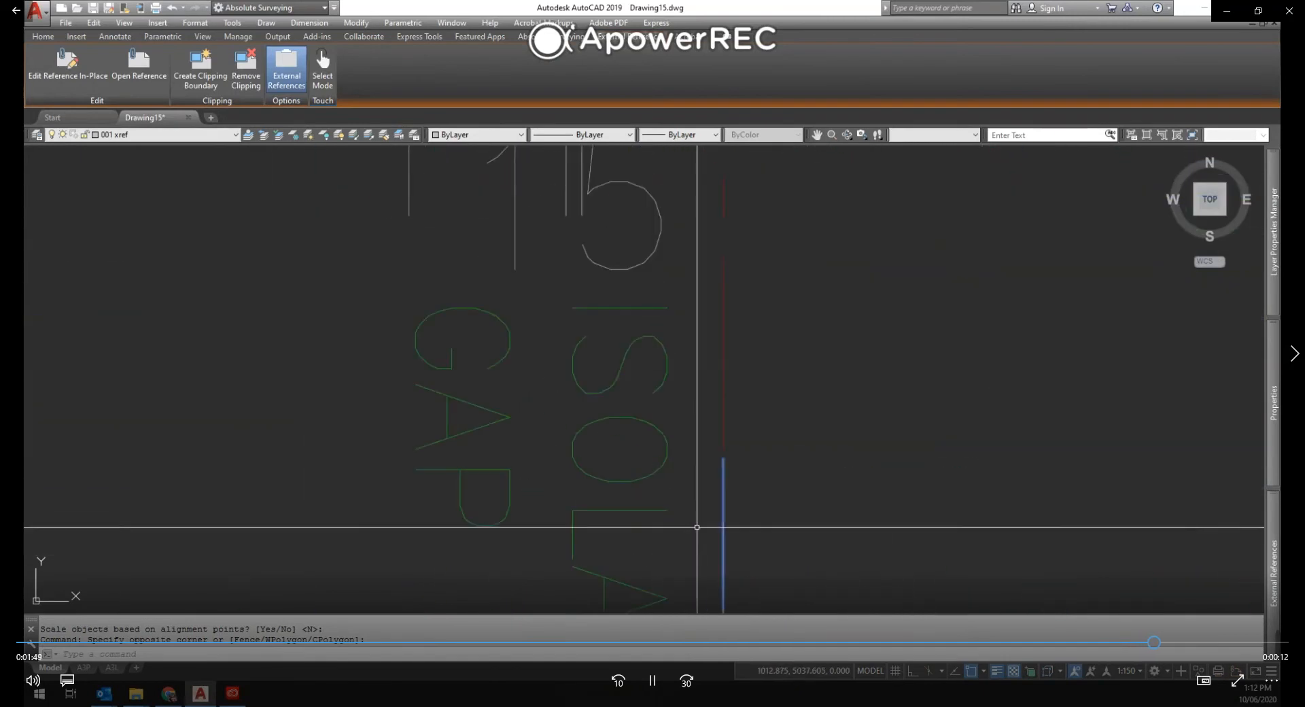
pyautogui.scroll(-6, 697, 526)
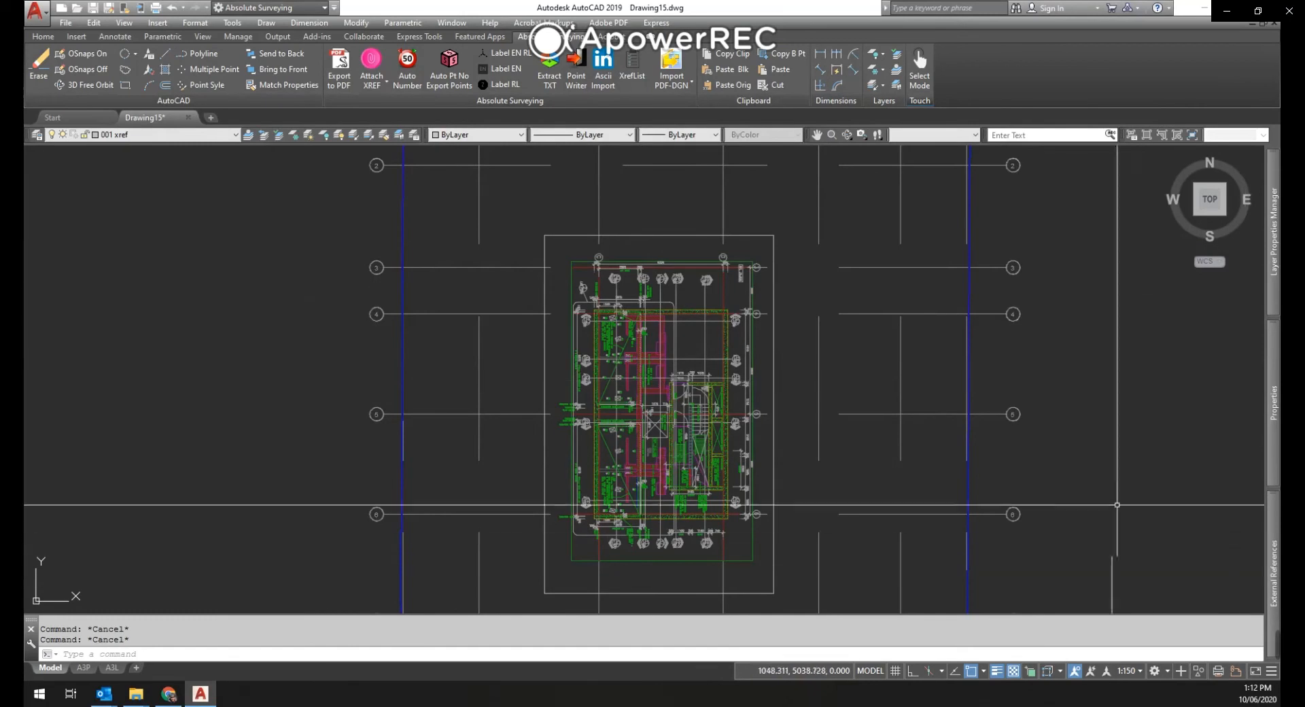
# List only the layers of the 1064 A-1509 reference in the layer manager.
pyautogui.moveTo(1272, 243)
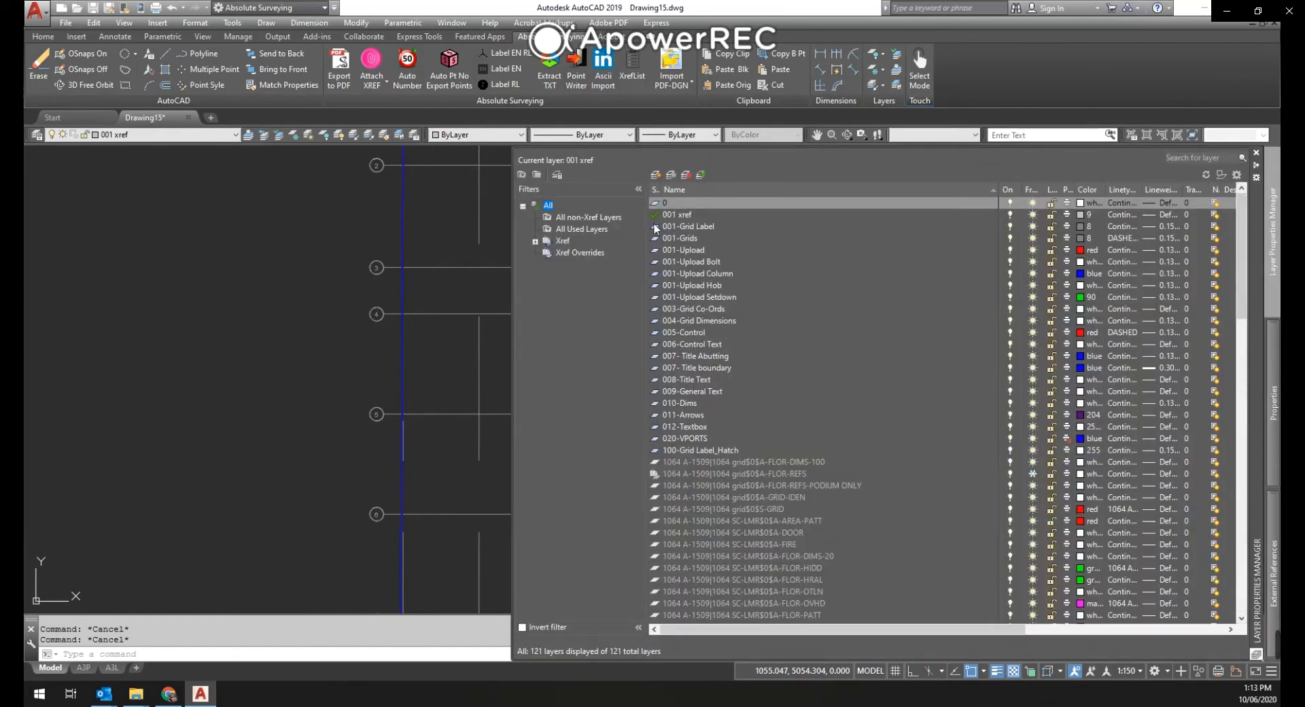
pyautogui.click(1293, 372)
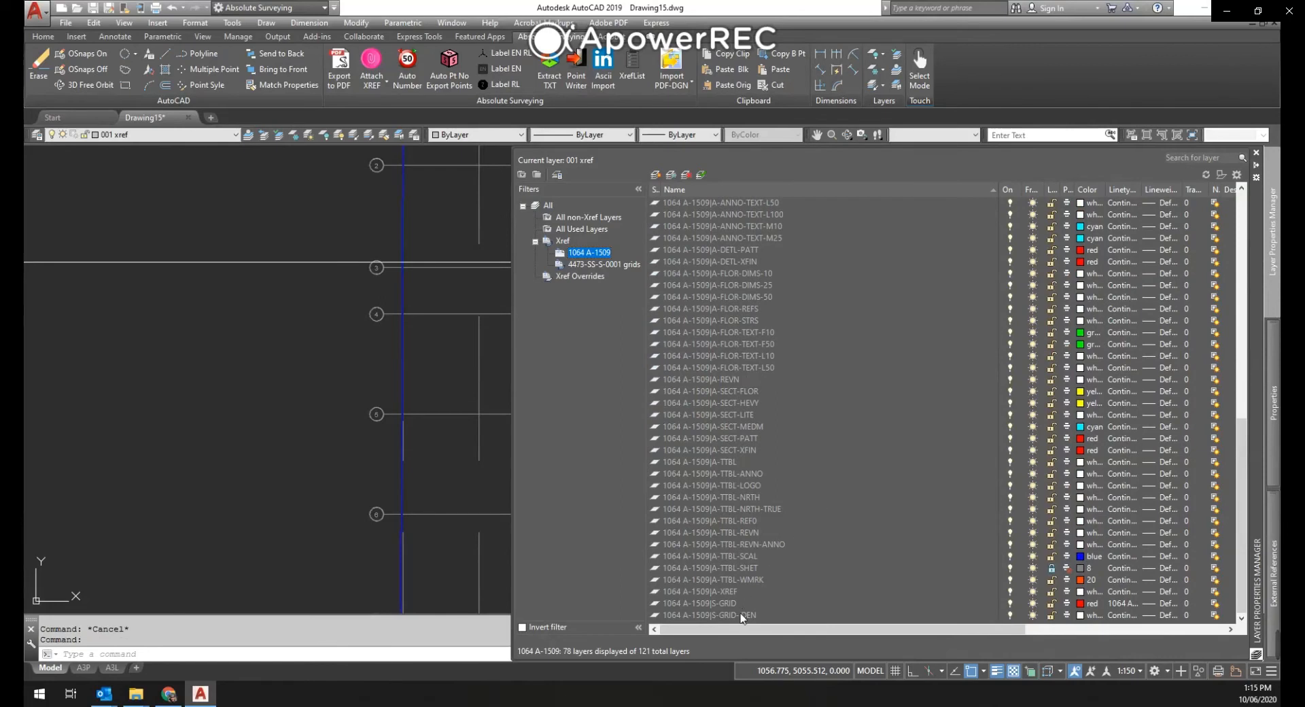
# Select all layers of the 1064 A-1509 reference except S-GRID-IDEN, S-GRID, SC-LMR A-WALL-CONC and SC-LMR A-WALL-CONC-PATT.
pyautogui.hotkey('ctrl', 'a')
pyautogui.keyDown('ctrl'); pyautogui.click(768, 615); pyautogui.keyUp('ctrl')
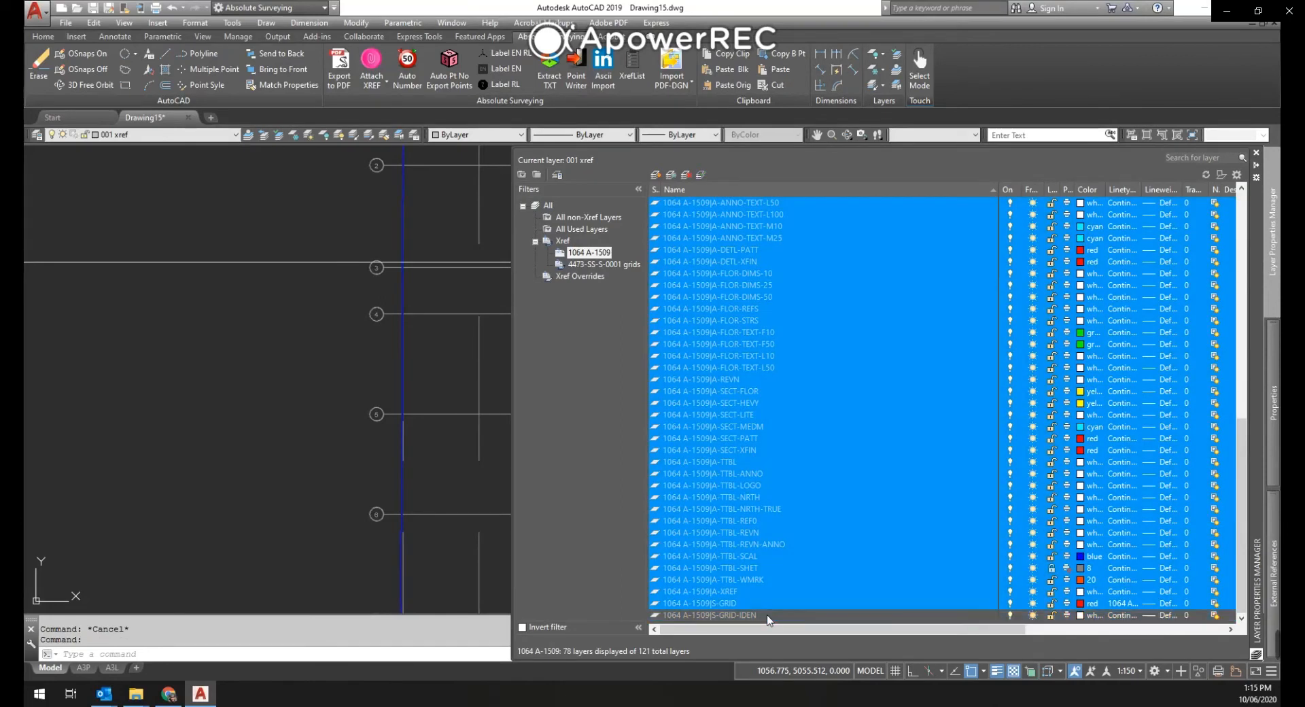
pyautogui.keyDown('ctrl'); pyautogui.click(776, 604); pyautogui.keyUp('ctrl')
pyautogui.scroll(10, 919, 495)
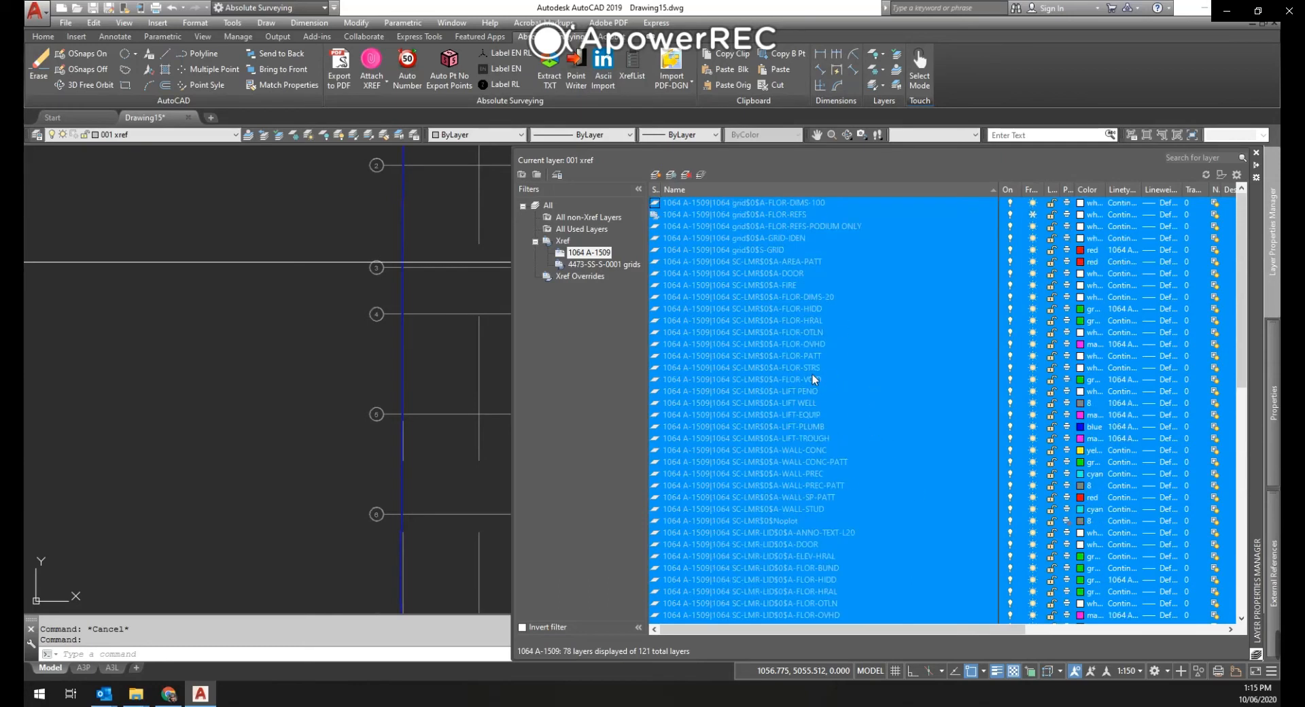
pyautogui.keyDown('ctrl'); pyautogui.click(821, 450); pyautogui.keyUp('ctrl')
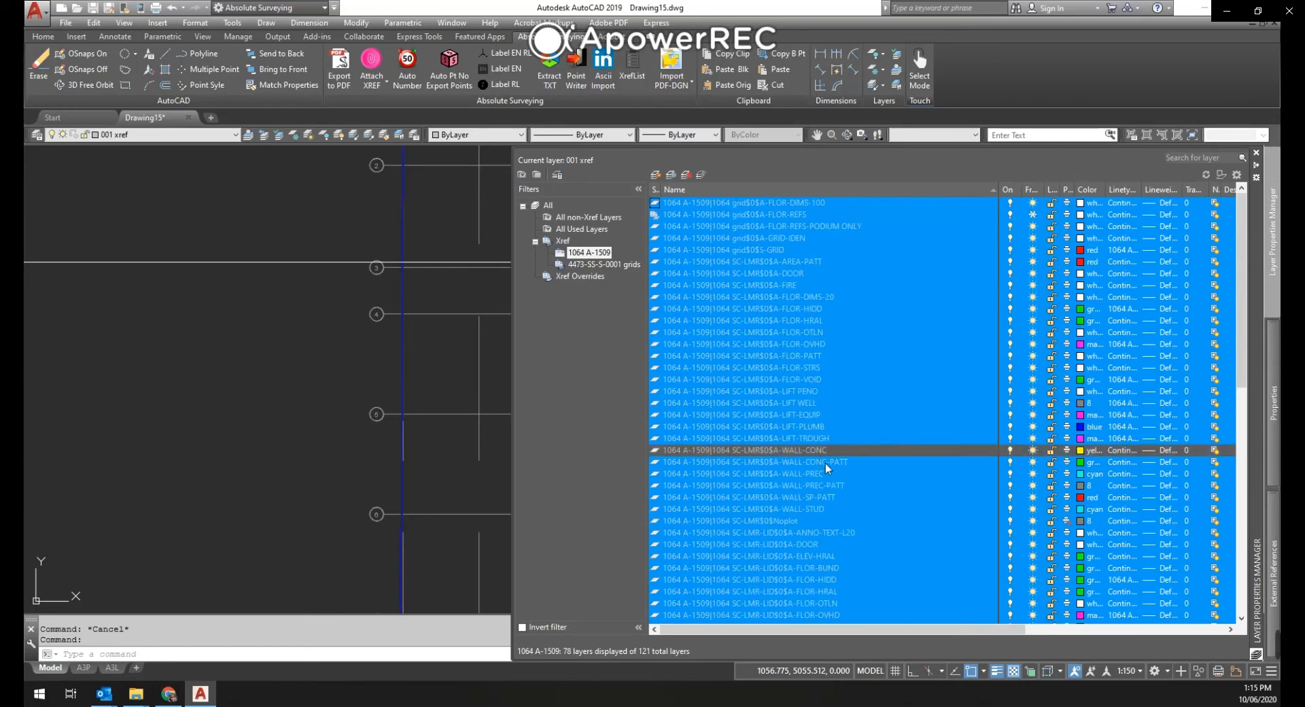
pyautogui.keyDown('ctrl'); pyautogui.click(827, 463); pyautogui.keyUp('ctrl')
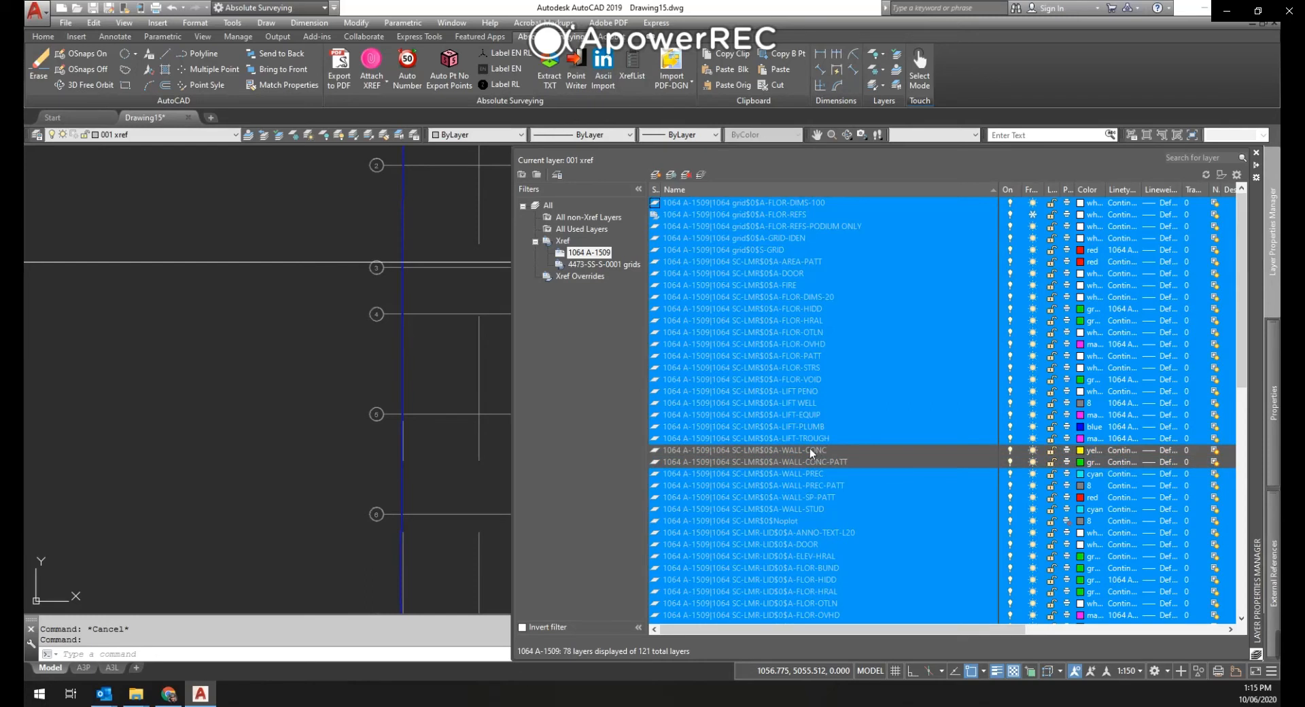
pyautogui.scroll(-5, 838, 415)
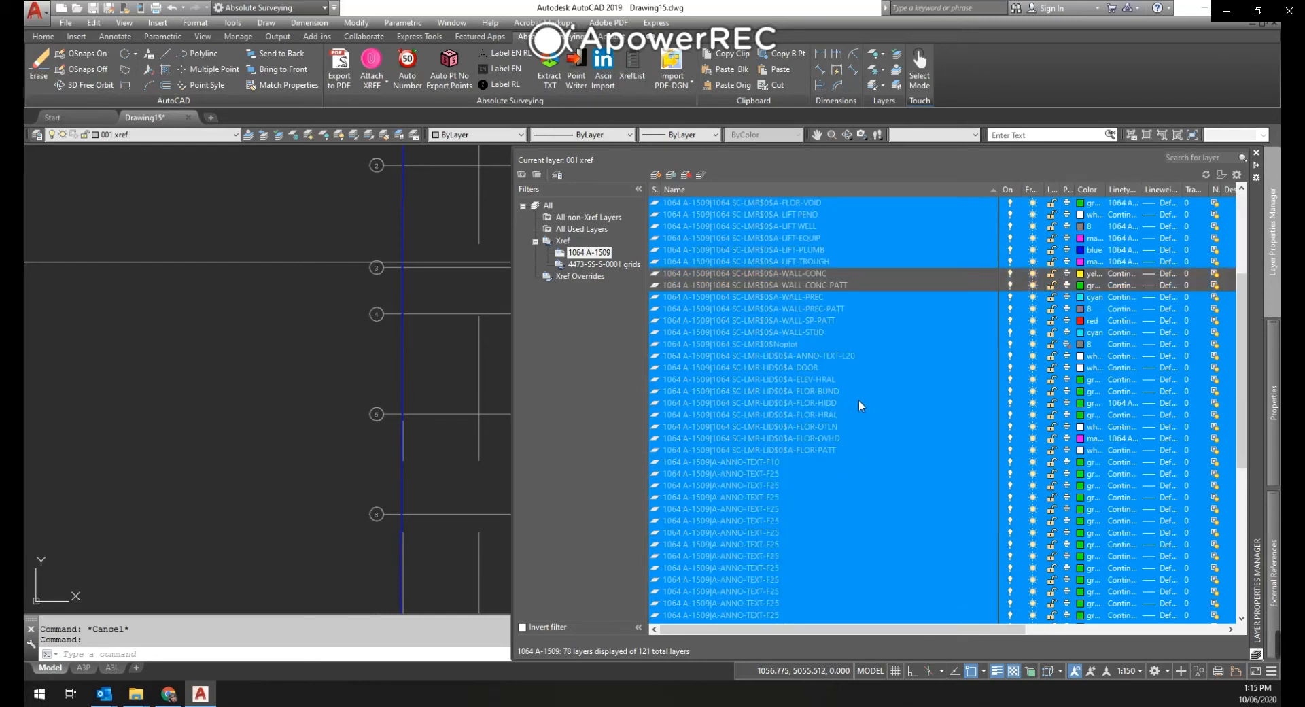
# Set the selected reference layers to a 0.13 mm lineweight and color 253.
pyautogui.click(1152, 299)
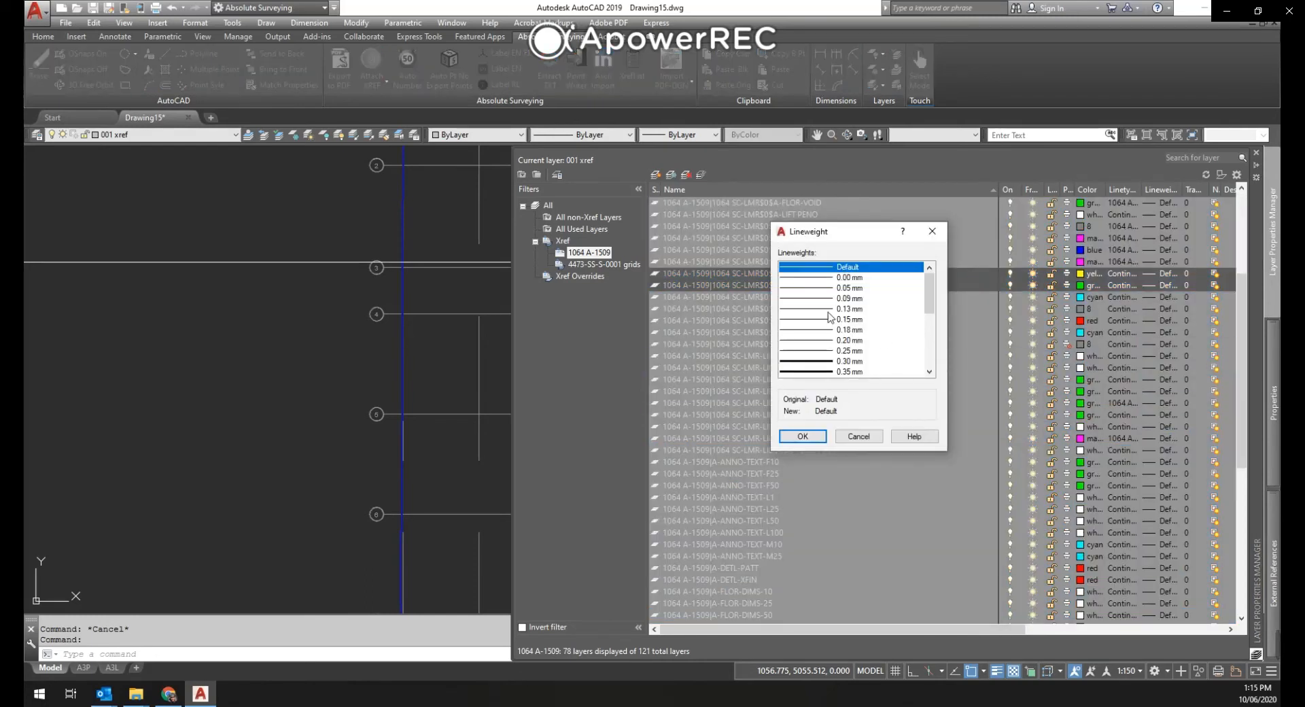
pyautogui.click(804, 436)
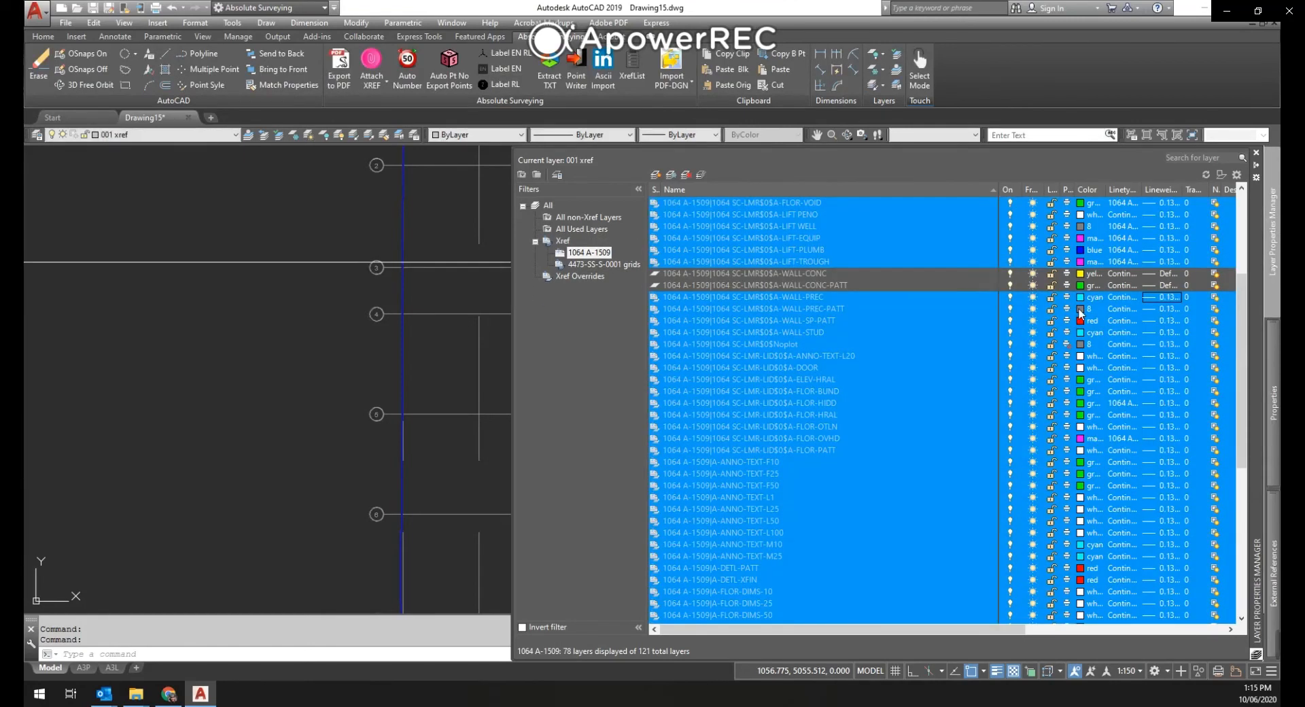
pyautogui.click(1080, 310)
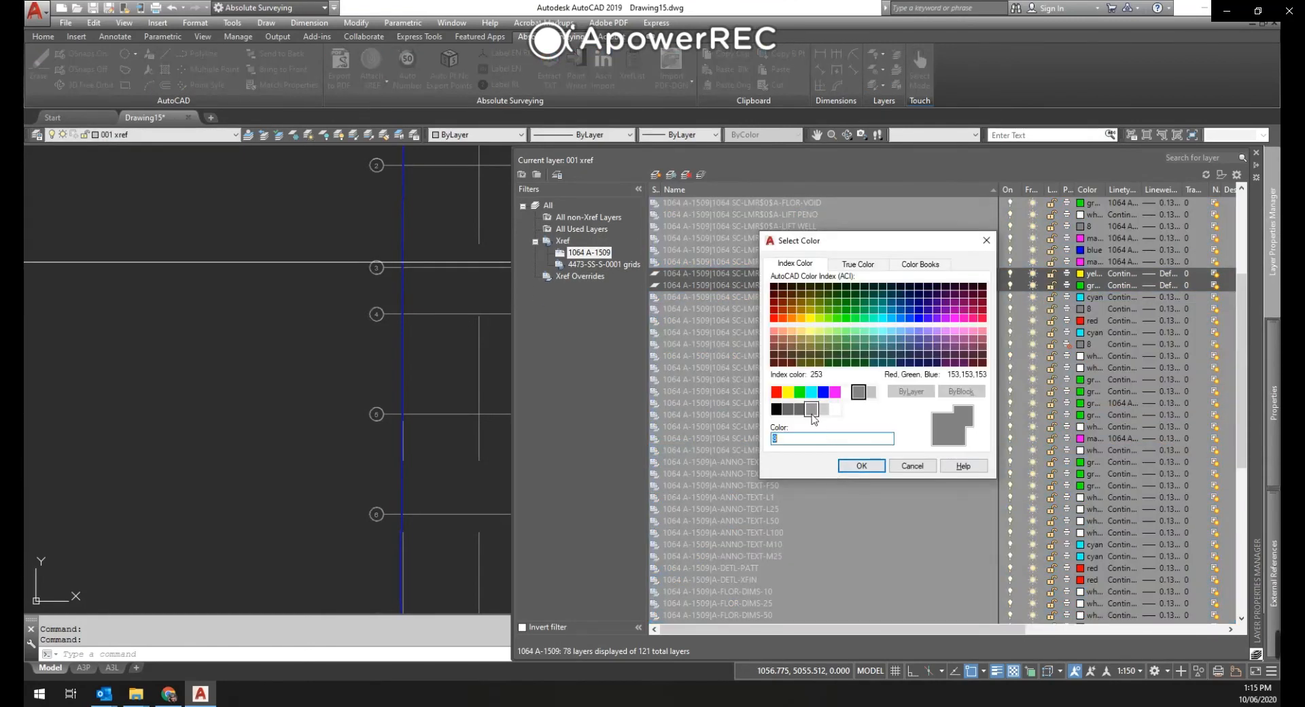
pyautogui.click(862, 466)
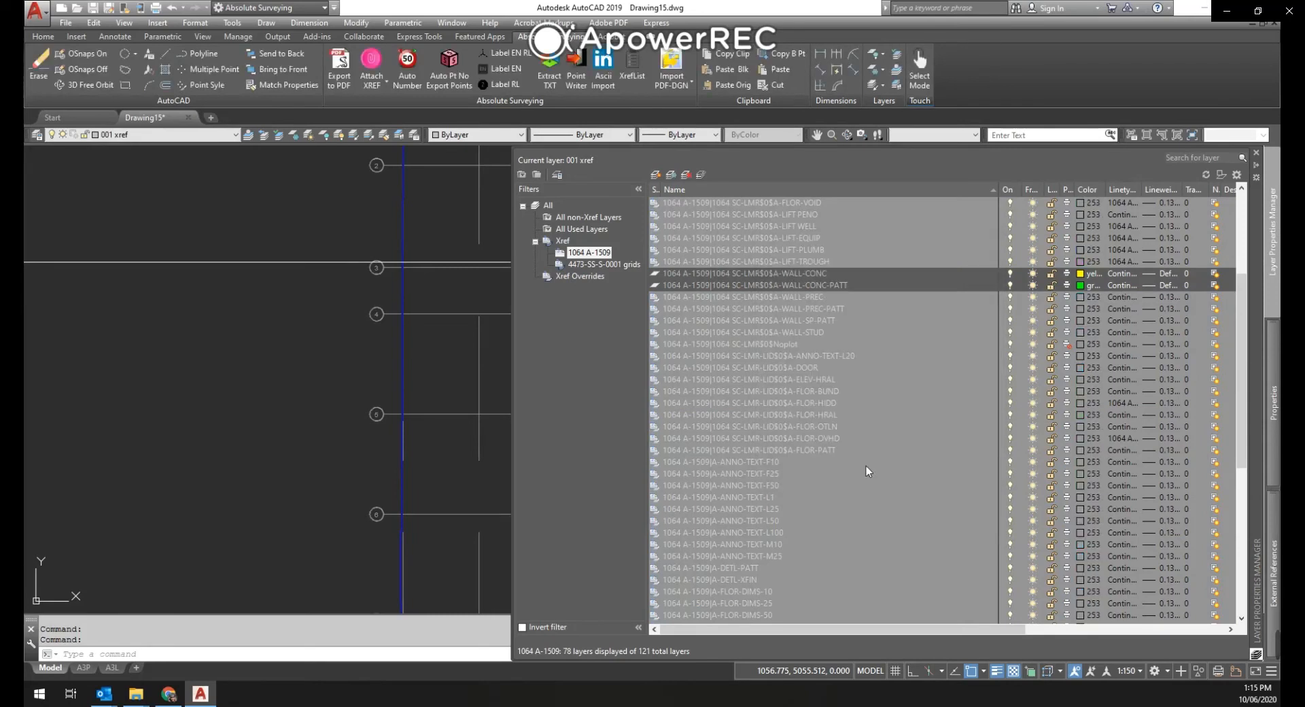
# Change the lineweight of the SC-LMR A-WALL-CONC layer on its own.
pyautogui.click(954, 274)
pyautogui.click(1135, 275)
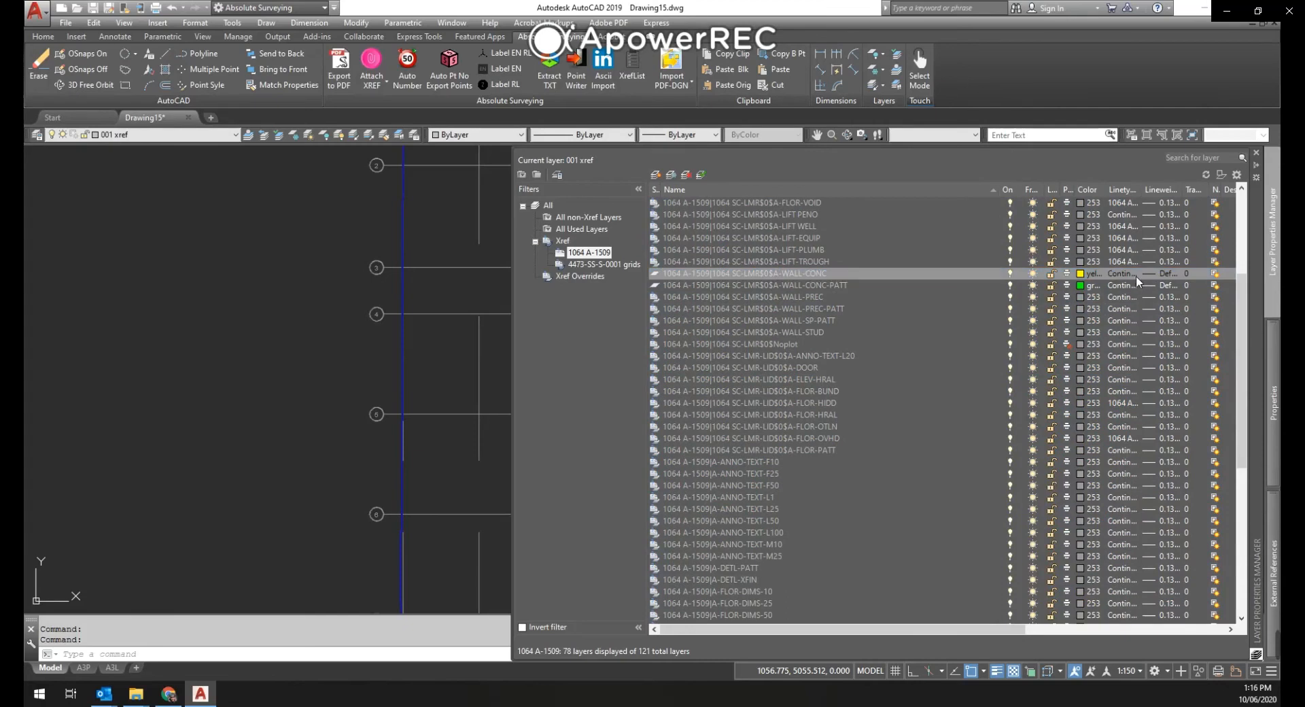
pyautogui.click(1153, 274)
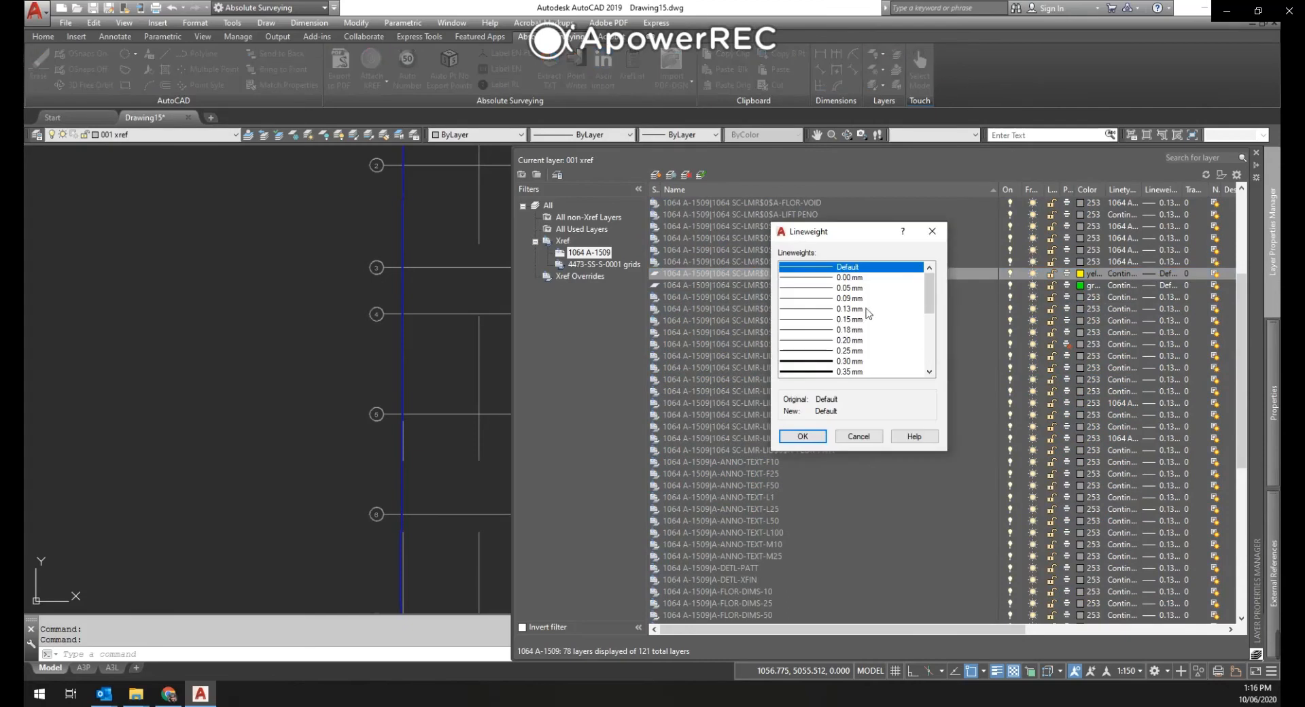
pyautogui.click(802, 436)
# Freeze the S-GRID and S-GRID-IDEN layers of the 1064 A-1509 reference.
pyautogui.scroll(-7, 916, 320)
pyautogui.scroll(-2, 885, 458)
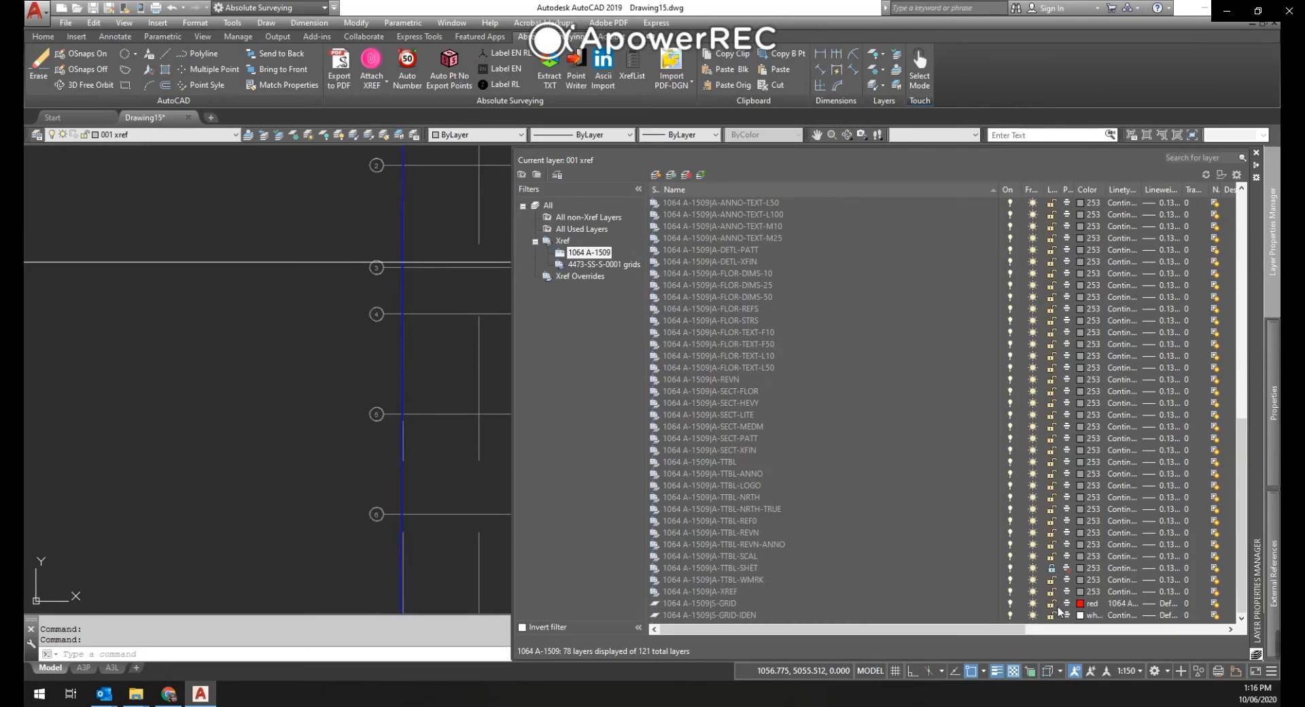
pyautogui.click(1032, 604)
pyautogui.click(1032, 615)
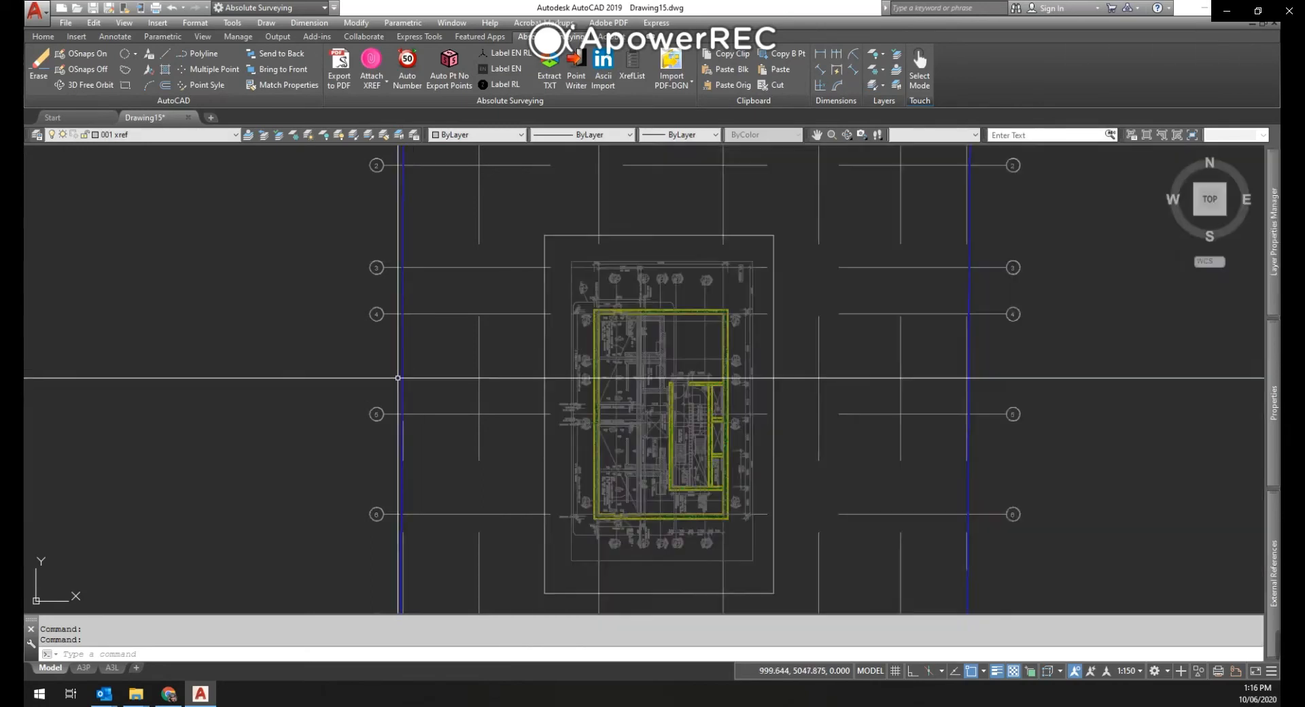
# Freeze the layers of the section and elevation markers around the LMR plan by picking marker objects in the drawing.
pyautogui.scroll(-2, 554, 338)
pyautogui.scroll(2, 554, 338)
pyautogui.scroll(-1, 555, 339)
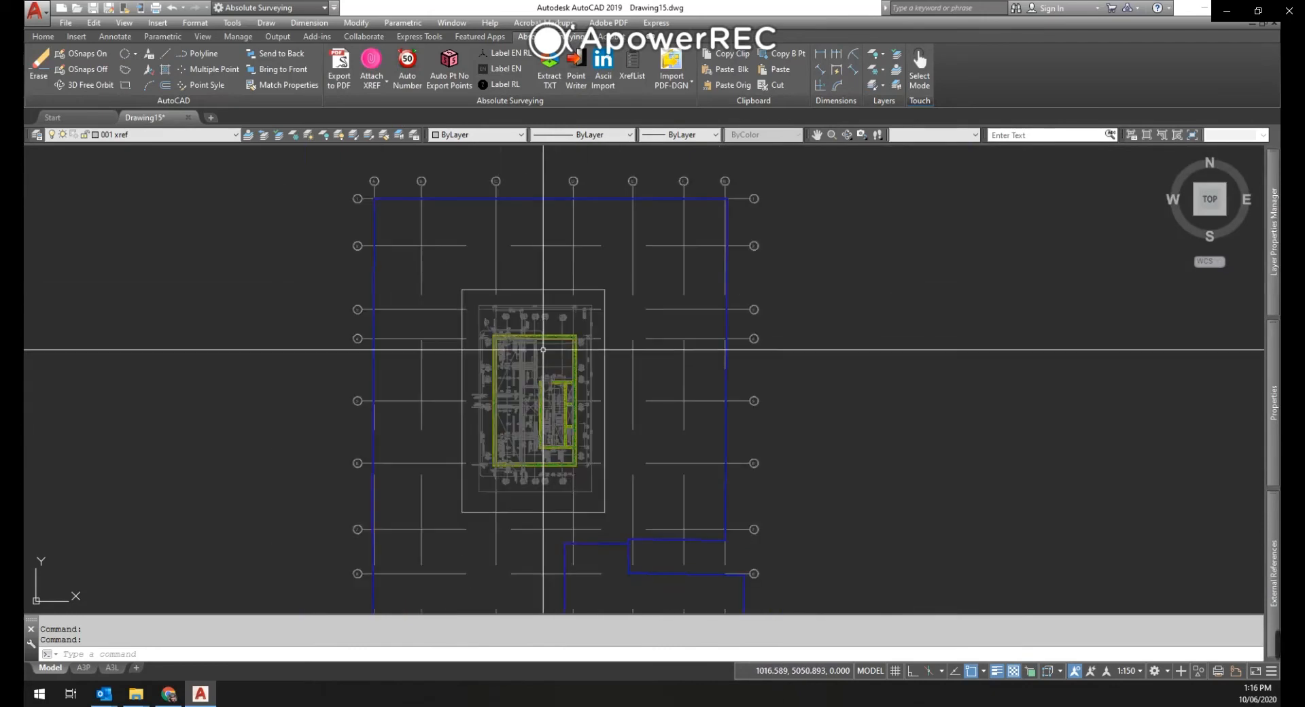
pyautogui.scroll(3, 612, 292)
pyautogui.scroll(-2, 629, 292)
pyautogui.scroll(3, 568, 200)
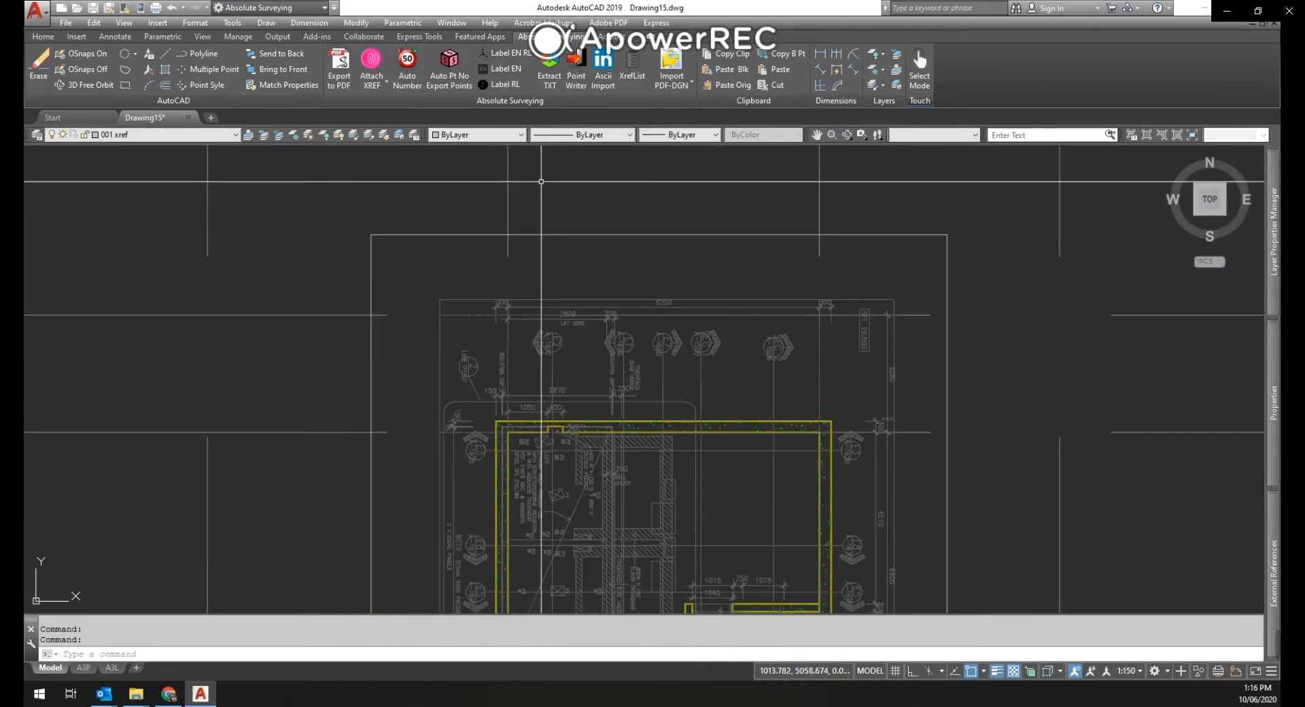
pyautogui.click(294, 134)
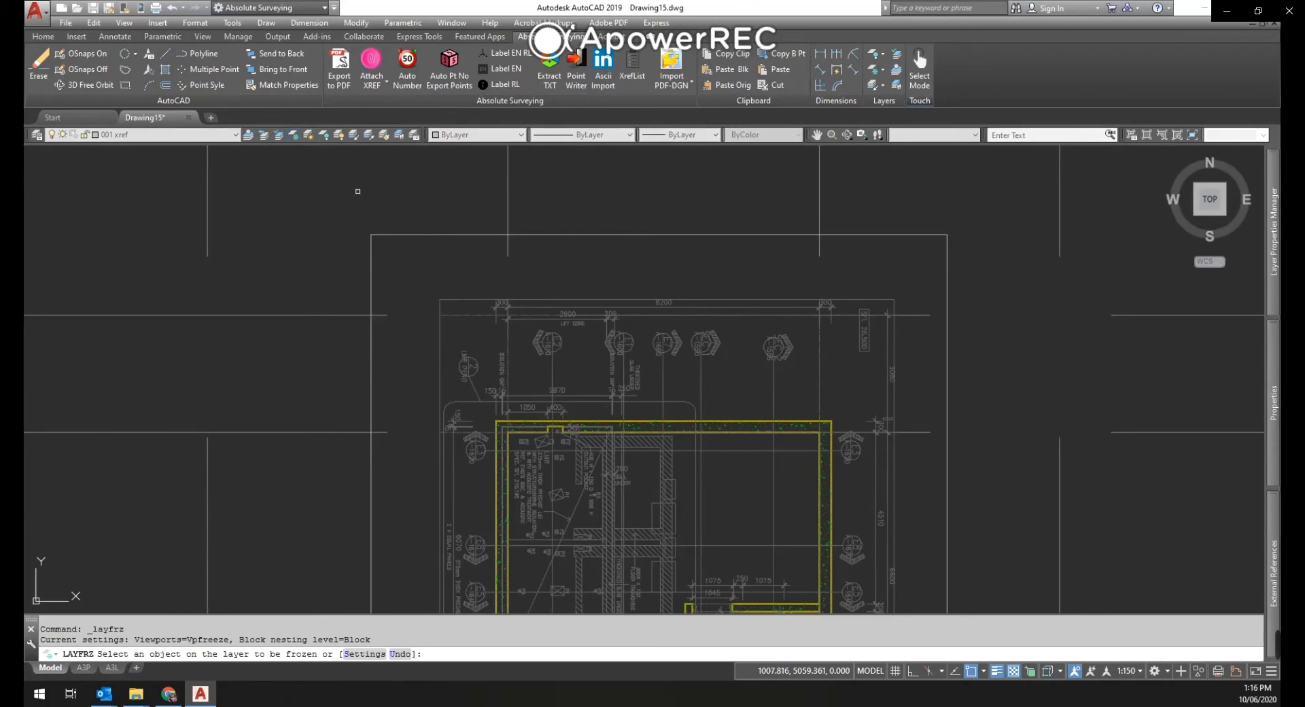
pyautogui.scroll(5, 725, 354)
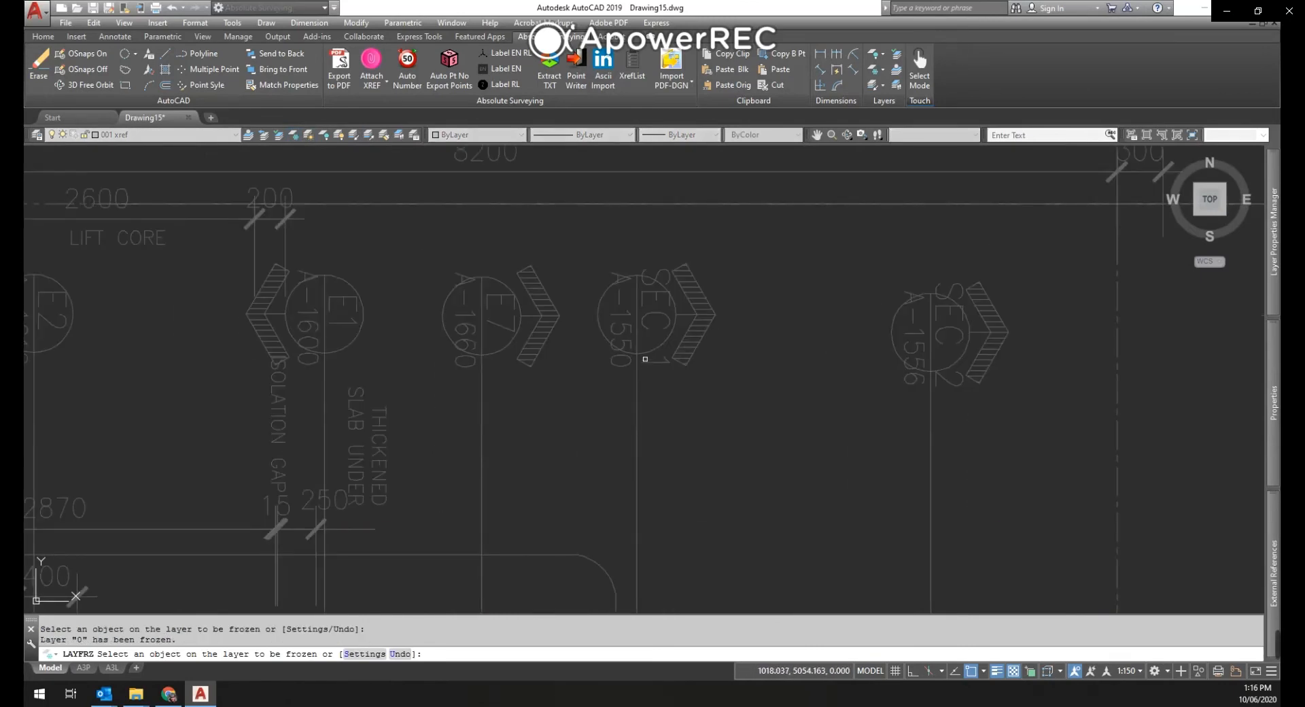
pyautogui.click(656, 345)
pyautogui.scroll(-4, 666, 336)
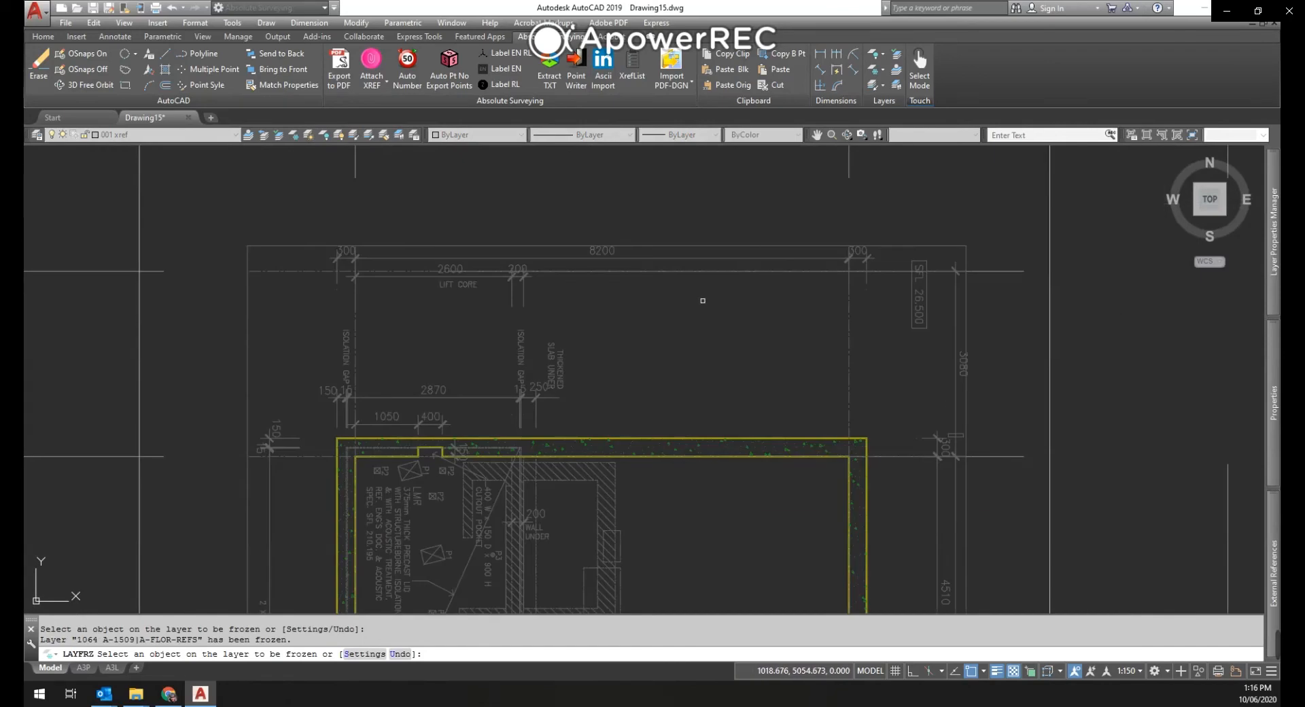
pyautogui.press('Escape')
pyautogui.scroll(-5, 749, 345)
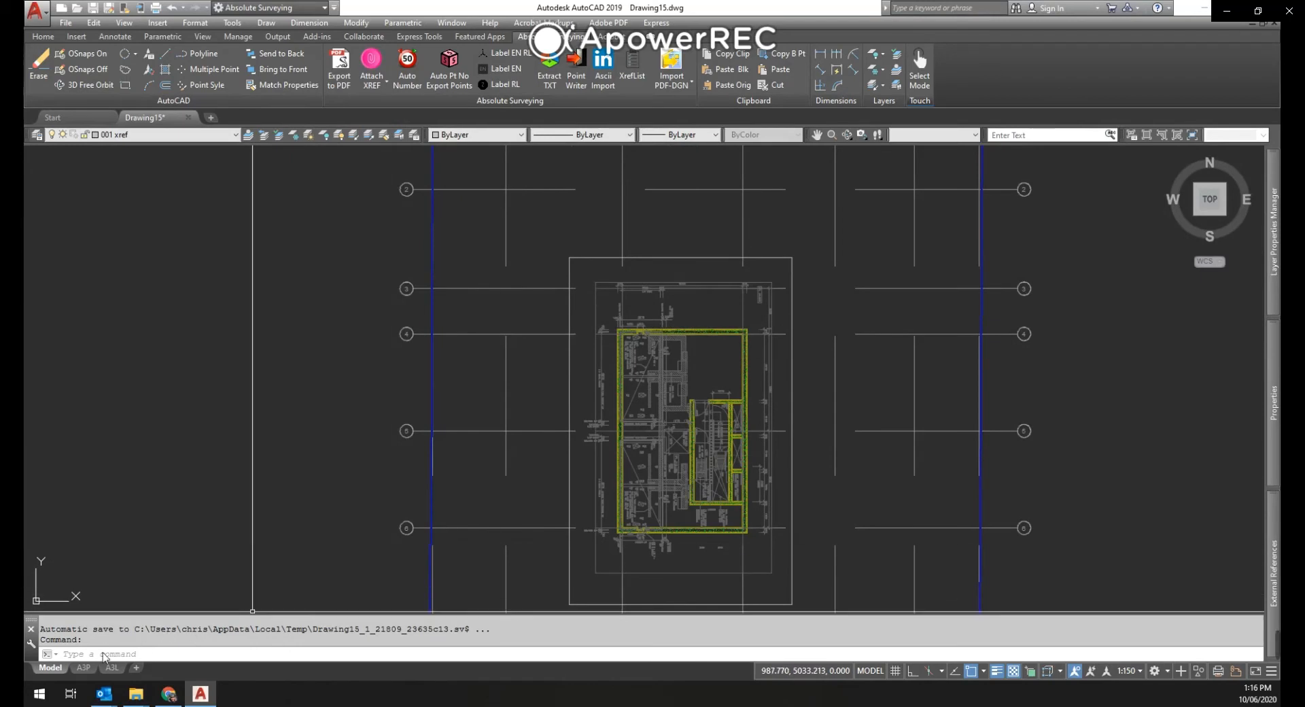
# Activate the viewport on the A3P layout and pan it until the LMR plan sits in the middle.
pyautogui.click(82, 668)
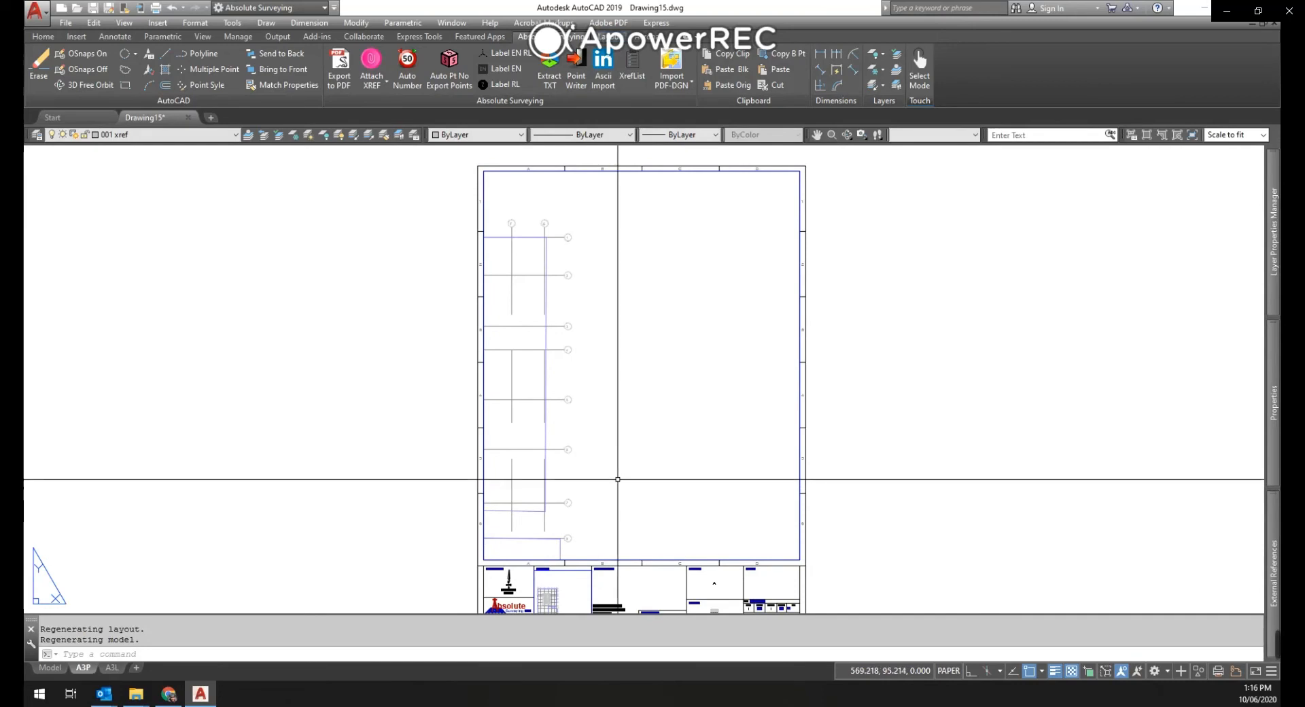
pyautogui.doubleClick(618, 479)
pyautogui.rightClick(618, 224)
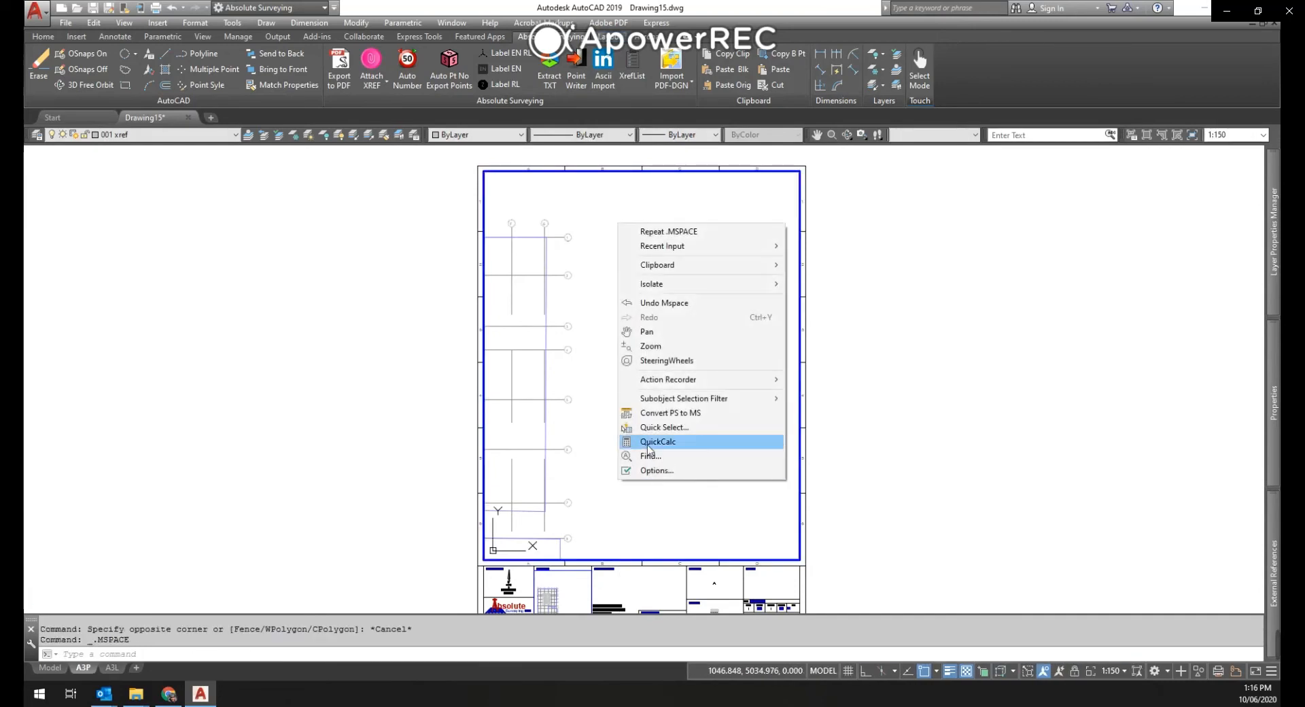
pyautogui.click(645, 331)
pyautogui.moveTo(553, 409); pyautogui.dragTo(667, 438)
pyautogui.press('Escape')
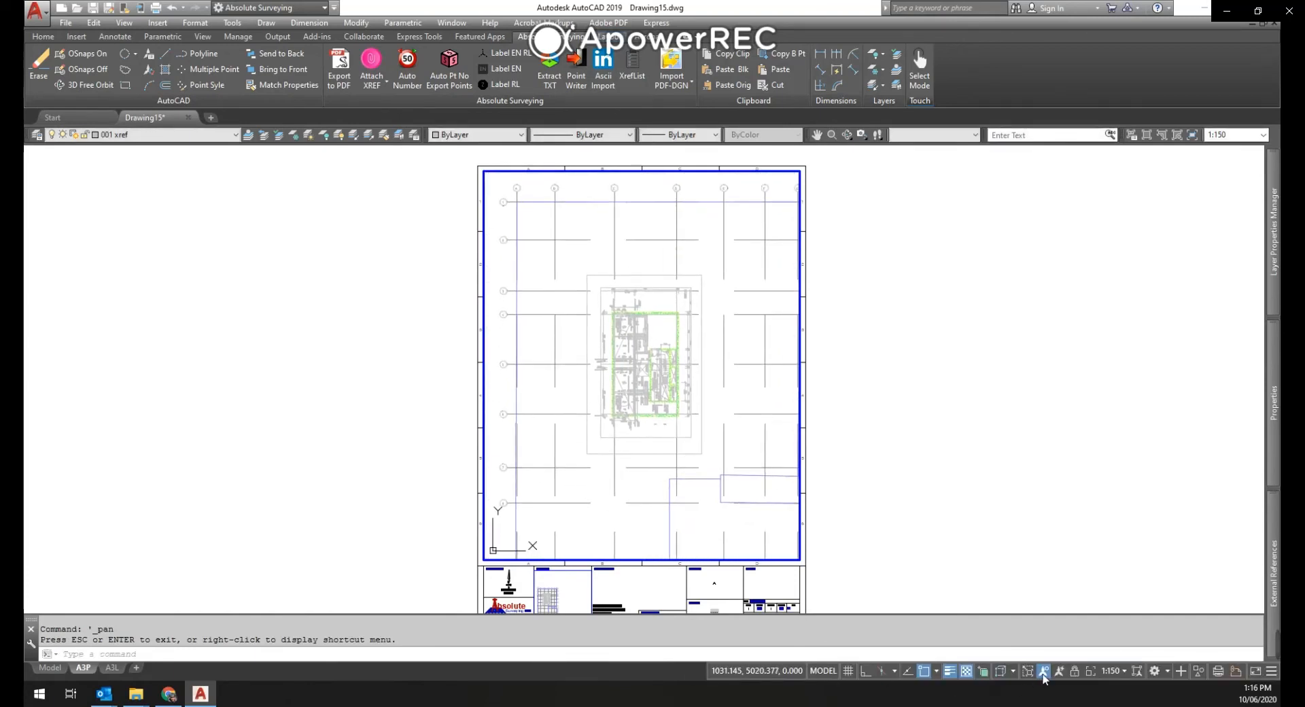
# Set the A3P viewport scale to 1:75 and return to paper space.
pyautogui.click(1112, 671)
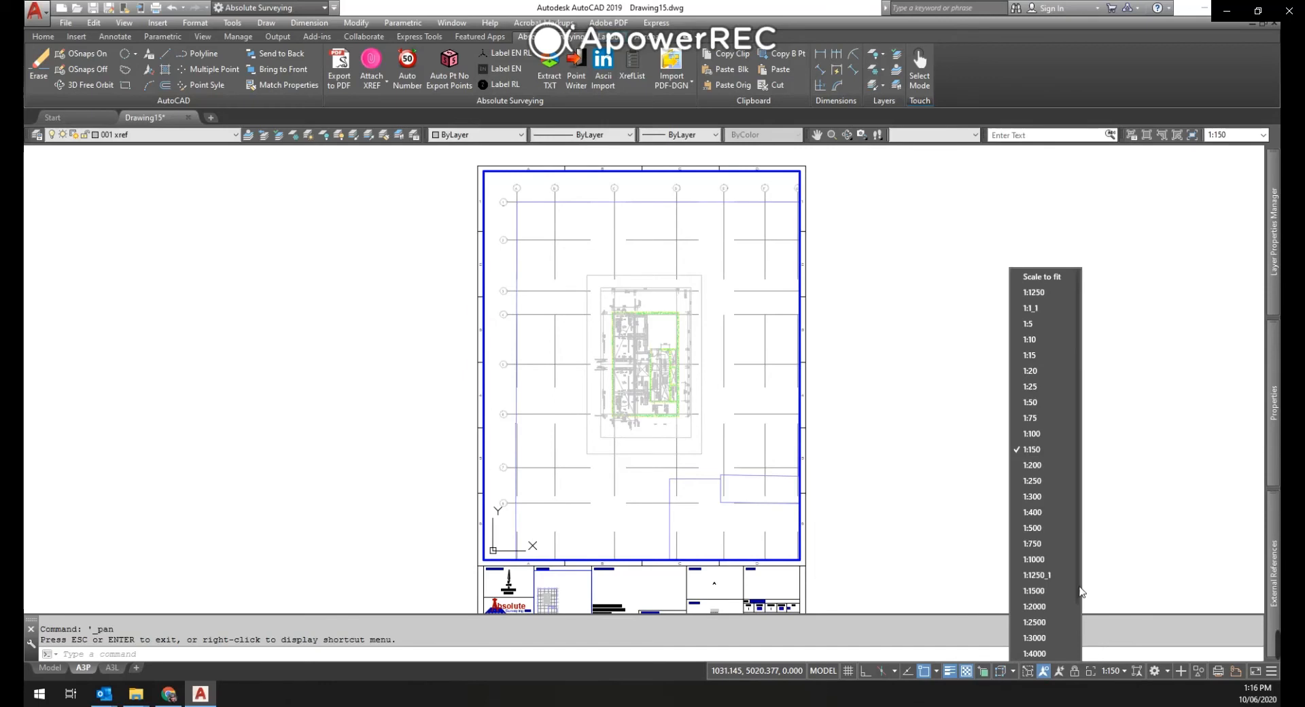
pyautogui.click(1030, 418)
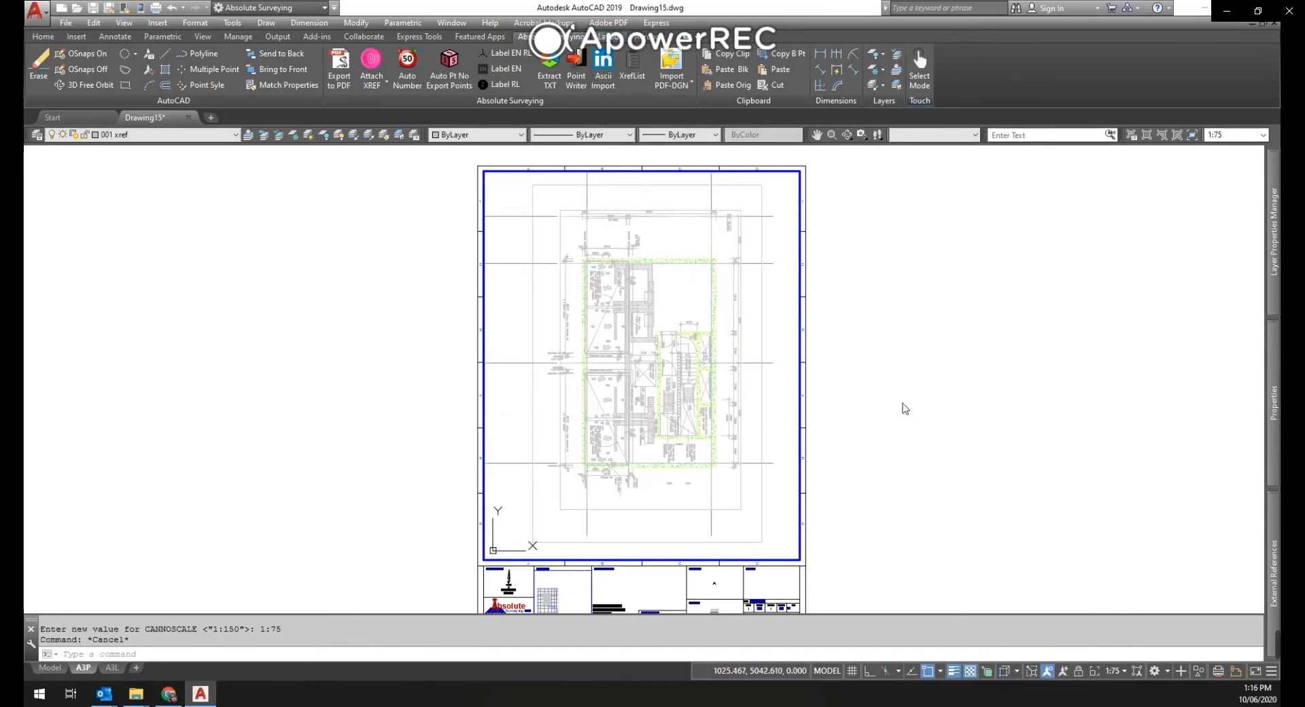
pyautogui.doubleClick(904, 408)
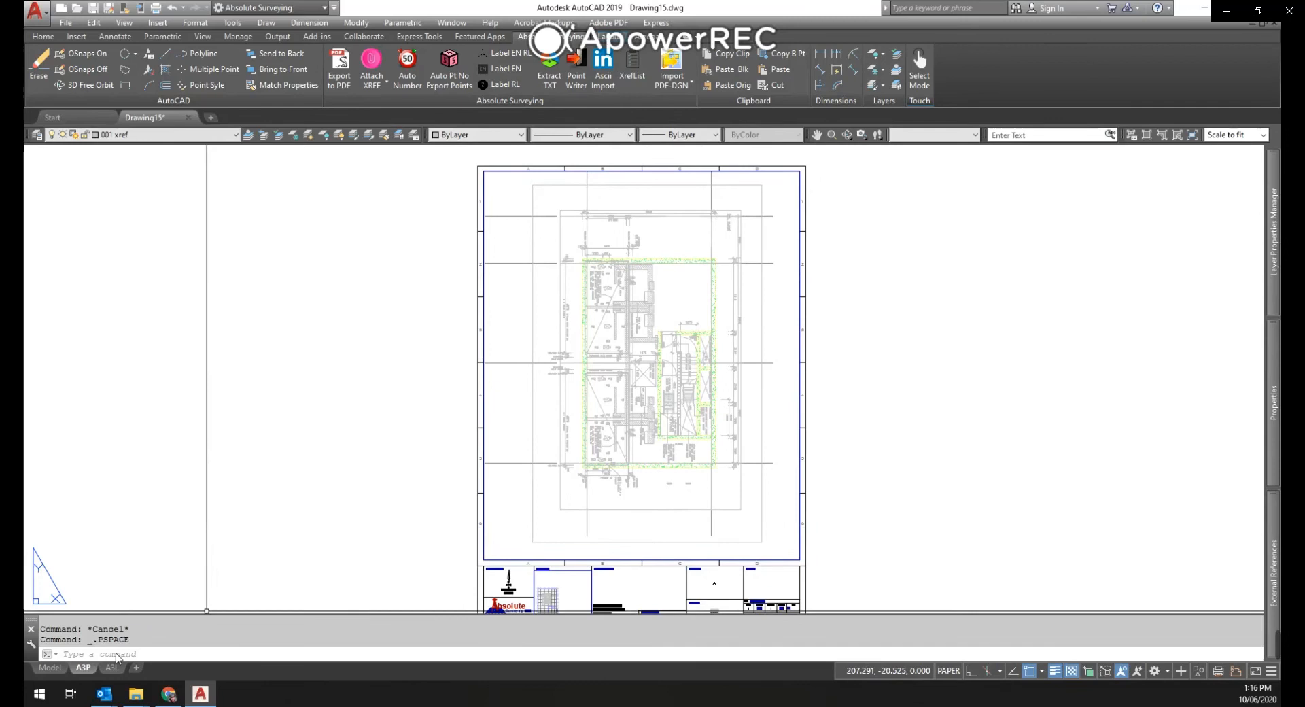
# Return to model space and set the annotation scale to 1:75.
pyautogui.click(50, 669)
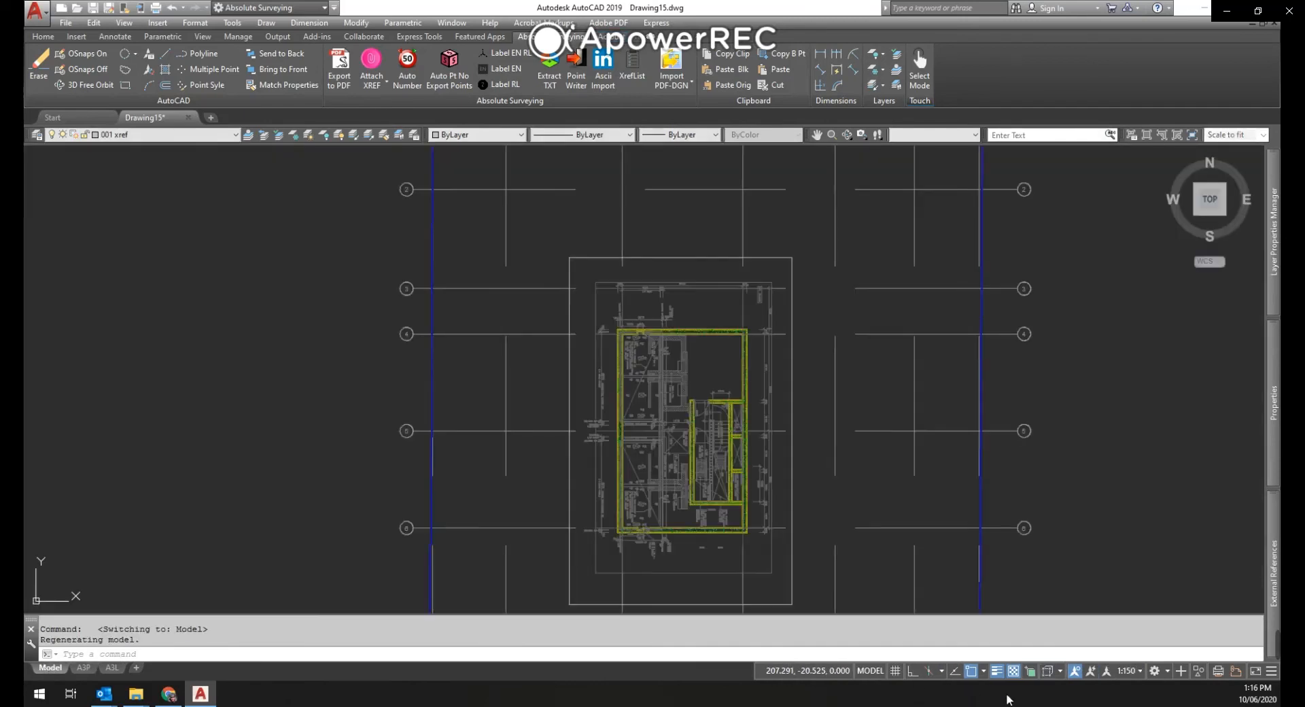
pyautogui.click(1132, 670)
pyautogui.click(1045, 402)
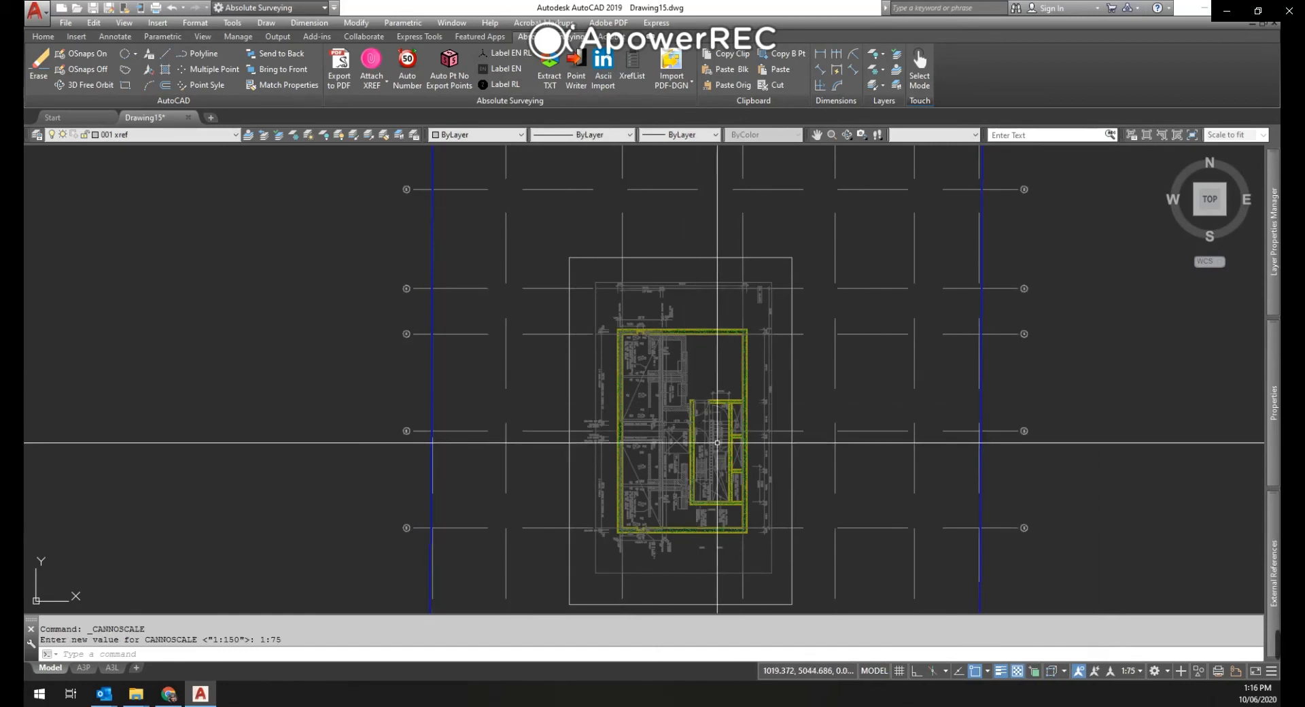
pyautogui.press('Escape')
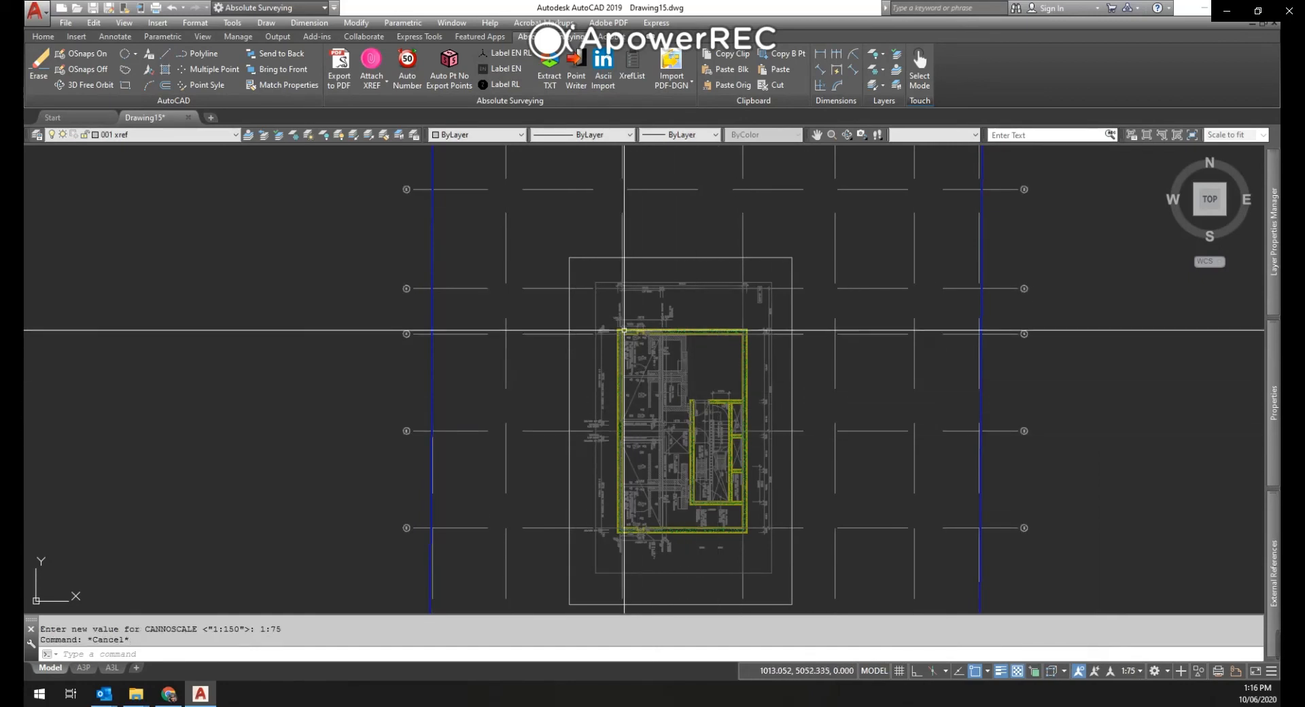
pyautogui.scroll(4, 627, 347)
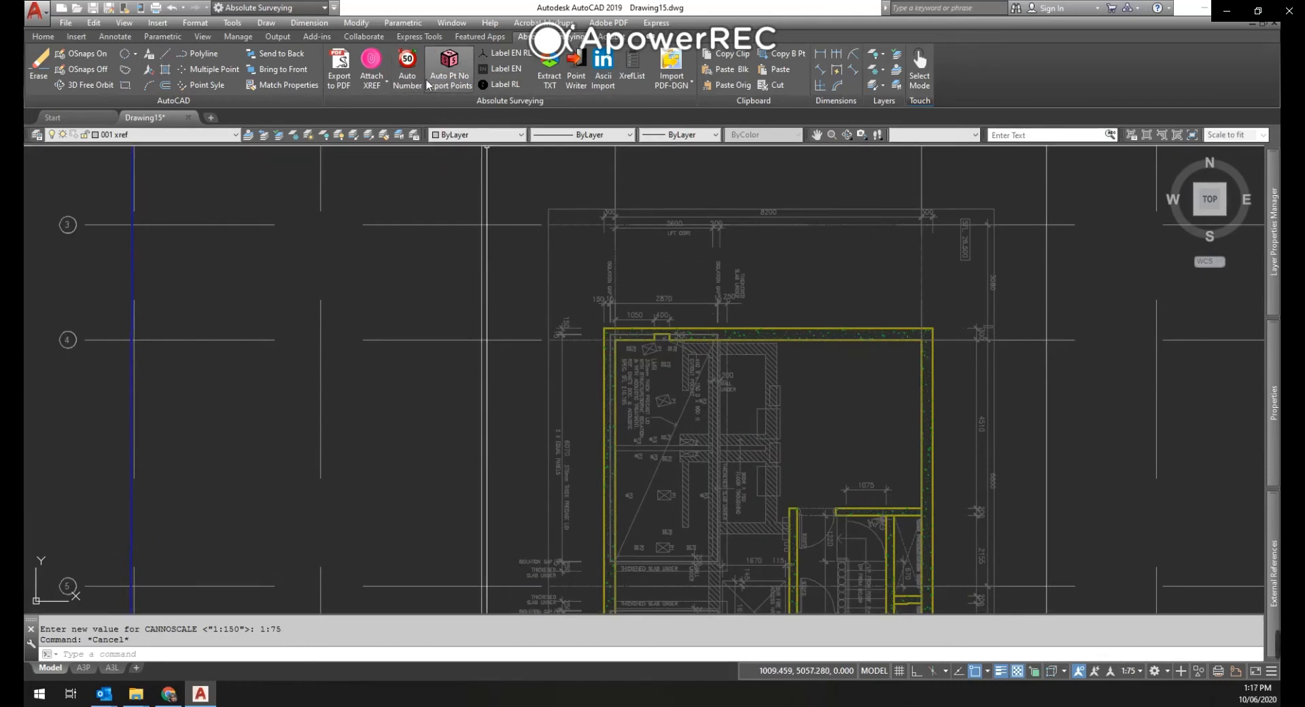
pyautogui.click(408, 67)
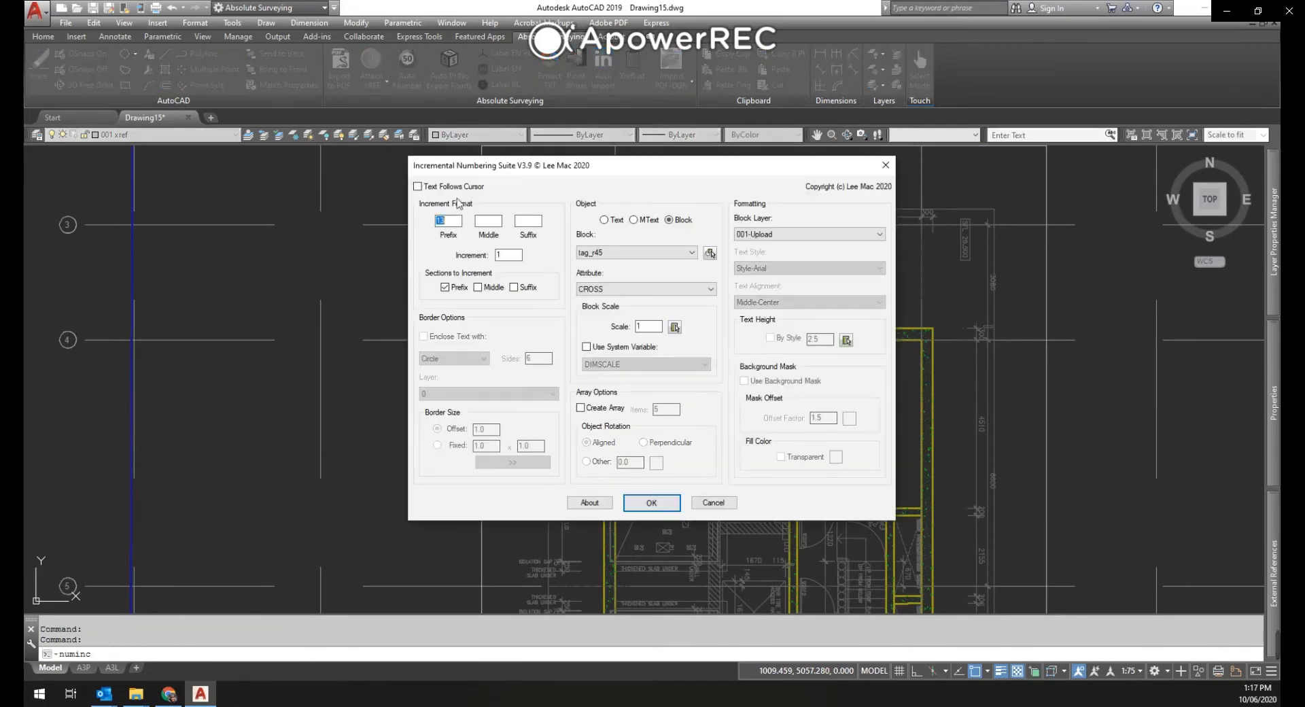
pyautogui.click(713, 503)
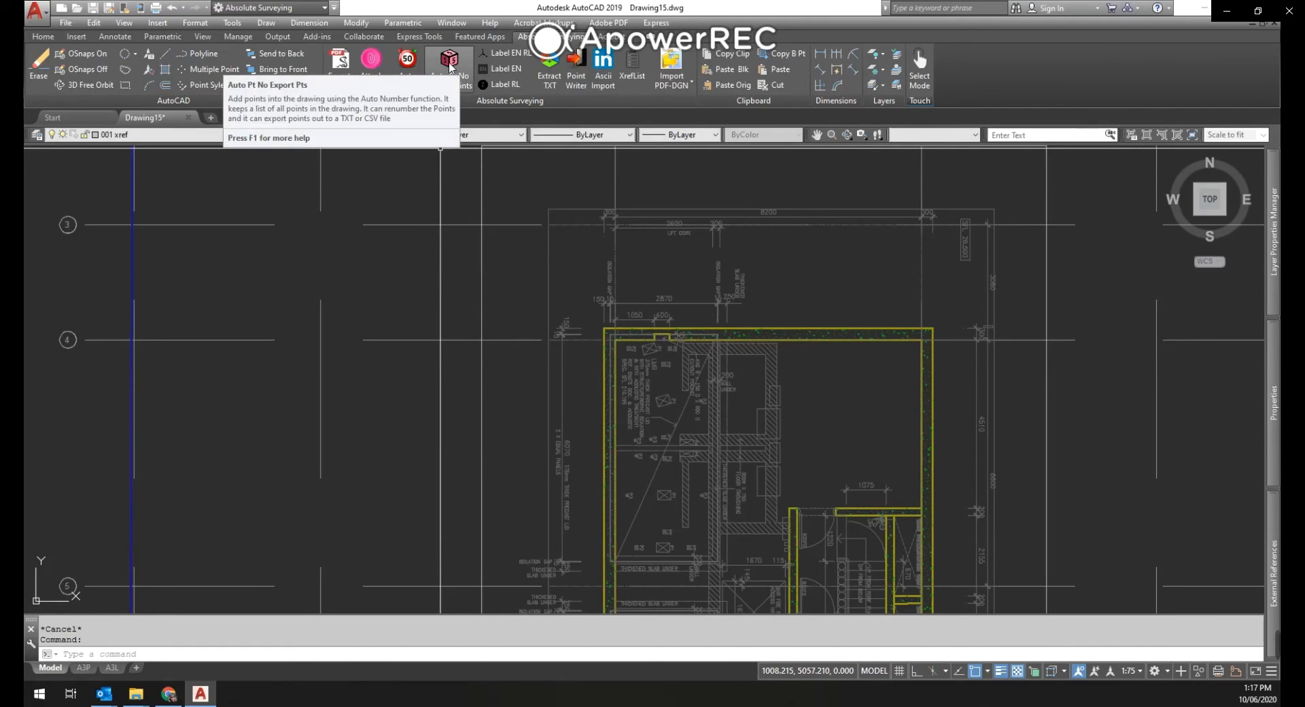
# Open the Auto Pt No Export Points tool, keep tag_r45 as the block and set the renumbering start number to 1.
pyautogui.click(449, 66)
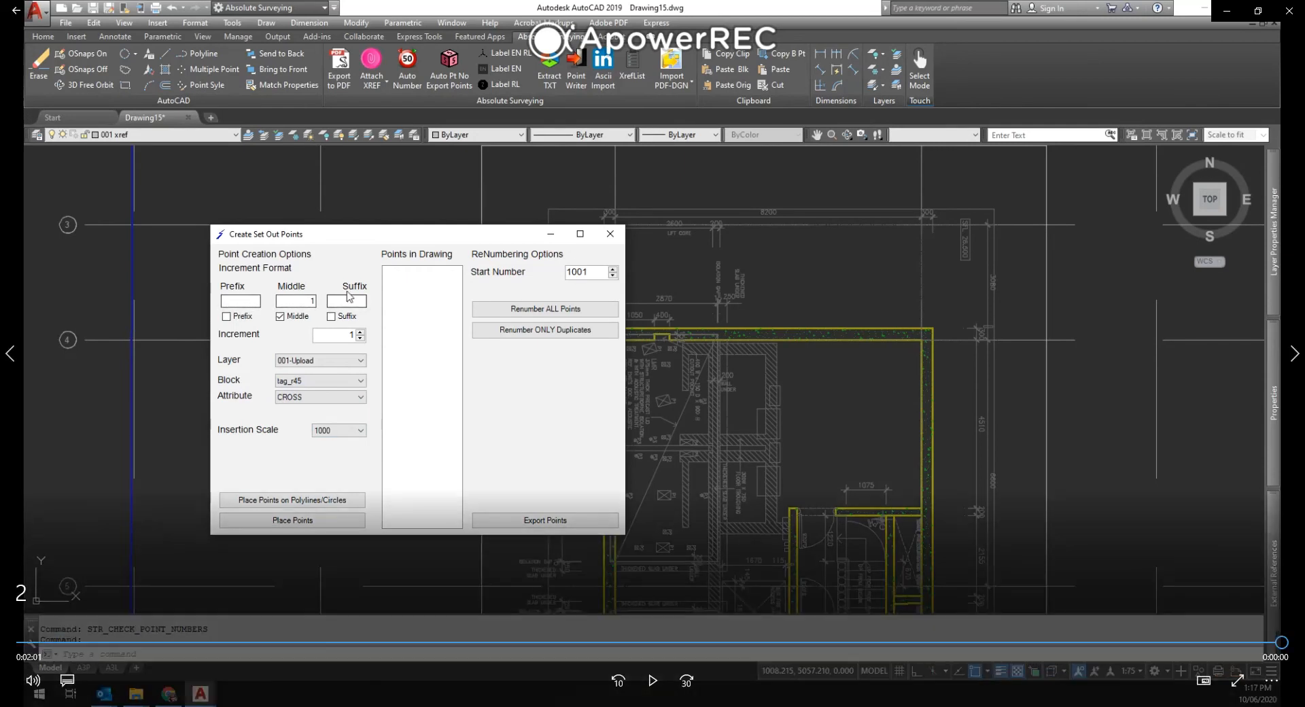
pyautogui.click(1294, 357)
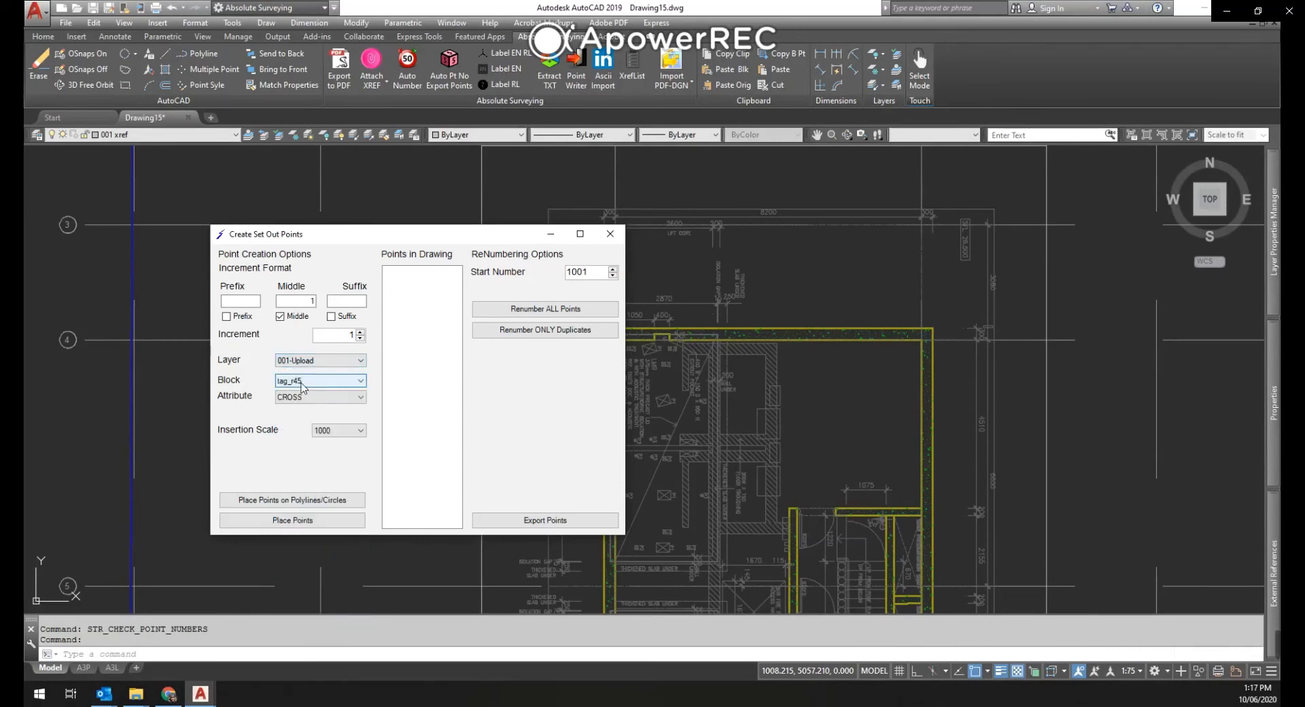
pyautogui.click(302, 384)
pyautogui.click(301, 386)
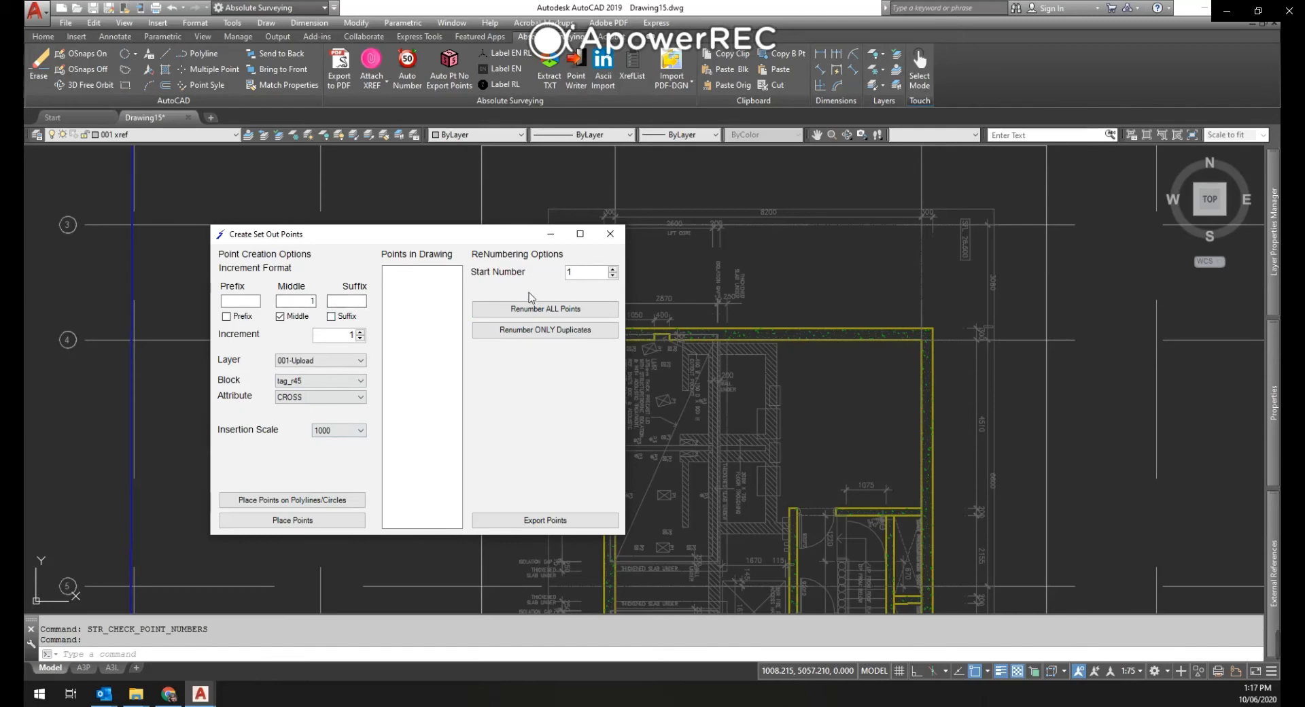
# Place set-out points 1 and 2 on the outer and inner corners of the wall at the plan's north-east corner.
pyautogui.click(293, 520)
pyautogui.scroll(5, 944, 381)
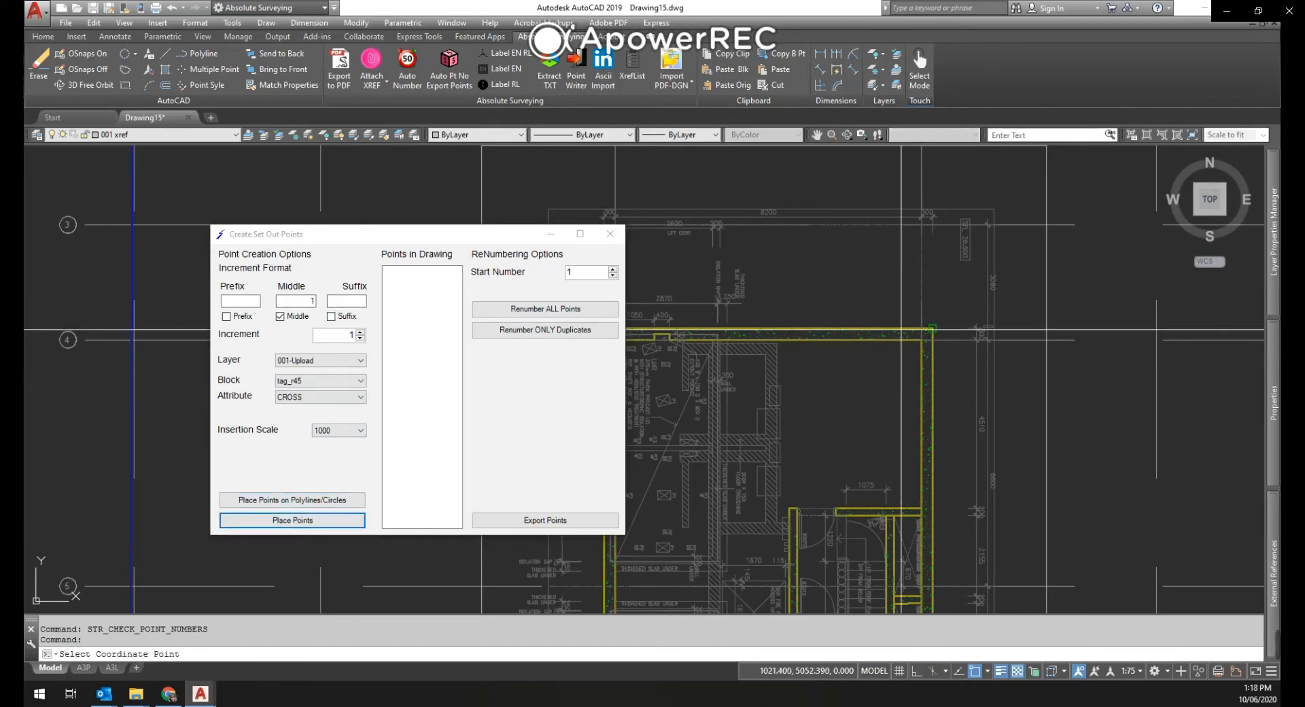
pyautogui.click(904, 347)
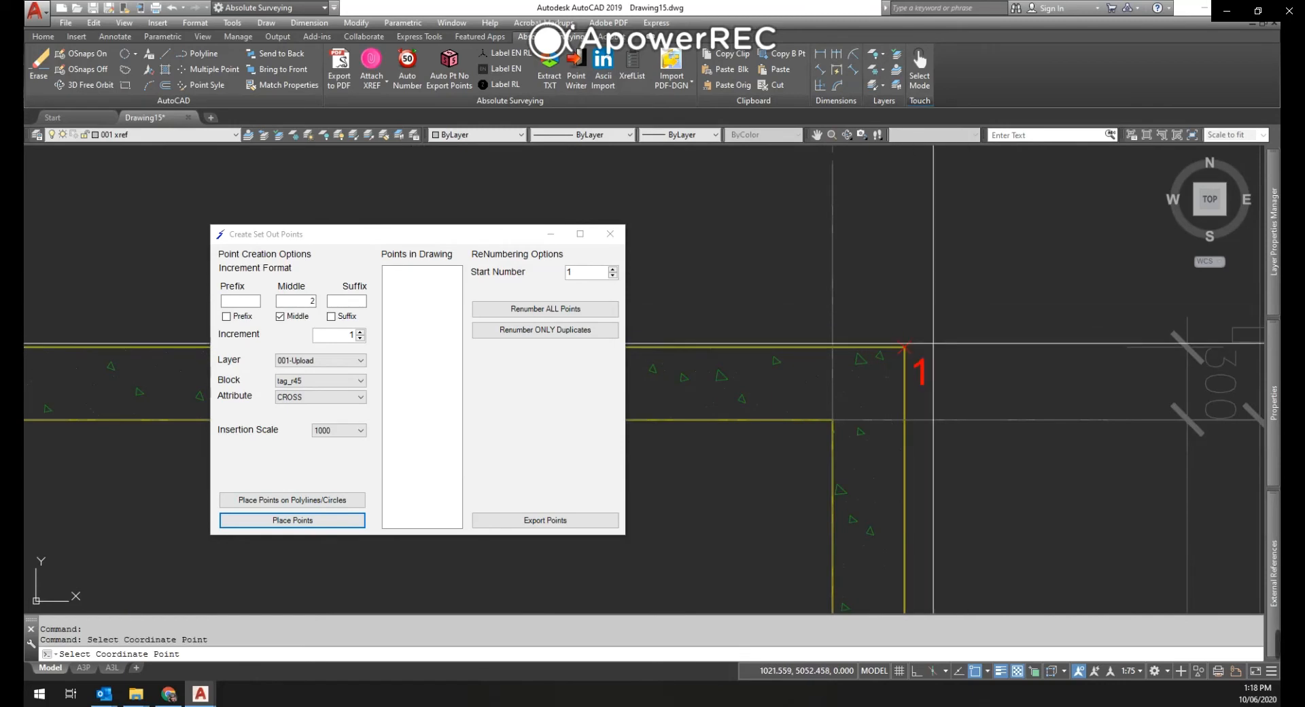
pyautogui.scroll(2, 834, 429)
pyautogui.click(830, 404)
pyautogui.scroll(-8, 972, 277)
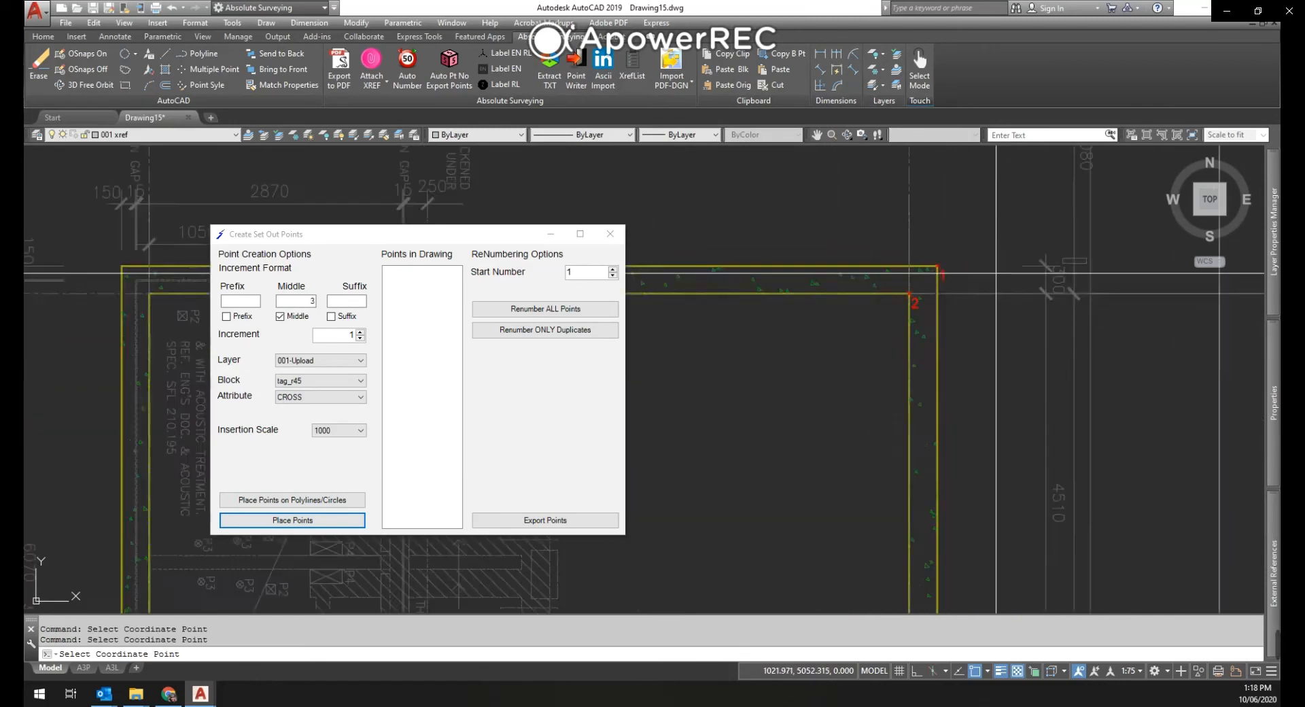
# Place set-out points 3 and 4 on the inner and outer wall corners at the plan's south-east corner.
pyautogui.scroll(7, 984, 352)
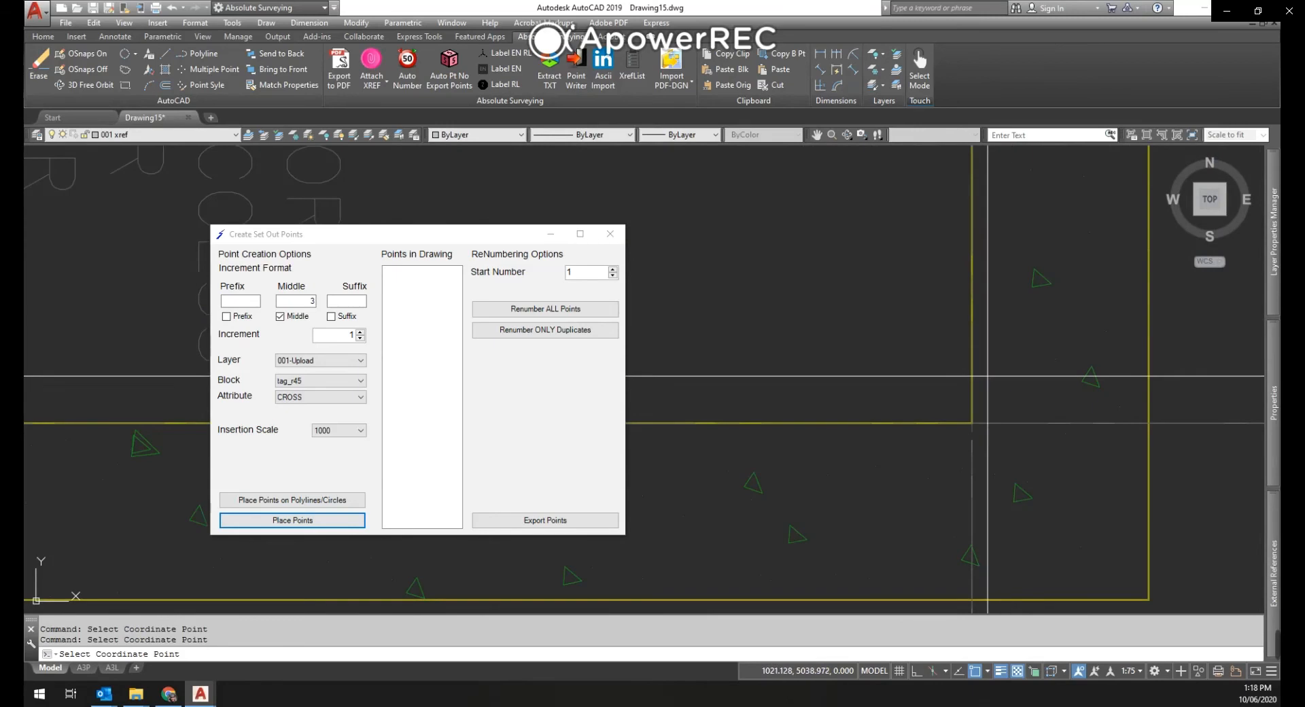
pyautogui.scroll(-2, 972, 380)
pyautogui.click(973, 389)
pyautogui.click(1042, 459)
# Place set-out points 5 and 6 on the outer and inner south-west wall corners, and close the Create Set Out Points tool.
pyautogui.scroll(-6, 974, 446)
pyautogui.scroll(7, 913, 435)
pyautogui.click(908, 435)
pyautogui.scroll(5, 979, 388)
pyautogui.click(922, 367)
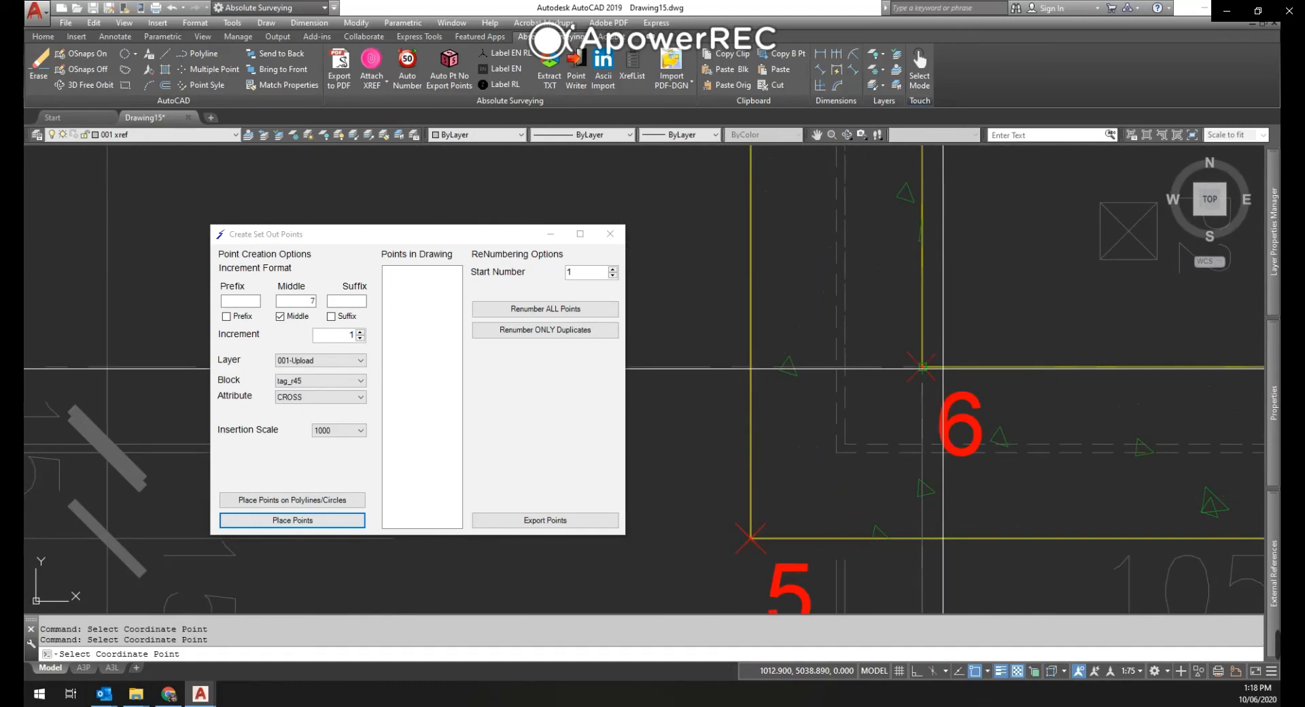
pyautogui.press('Escape')
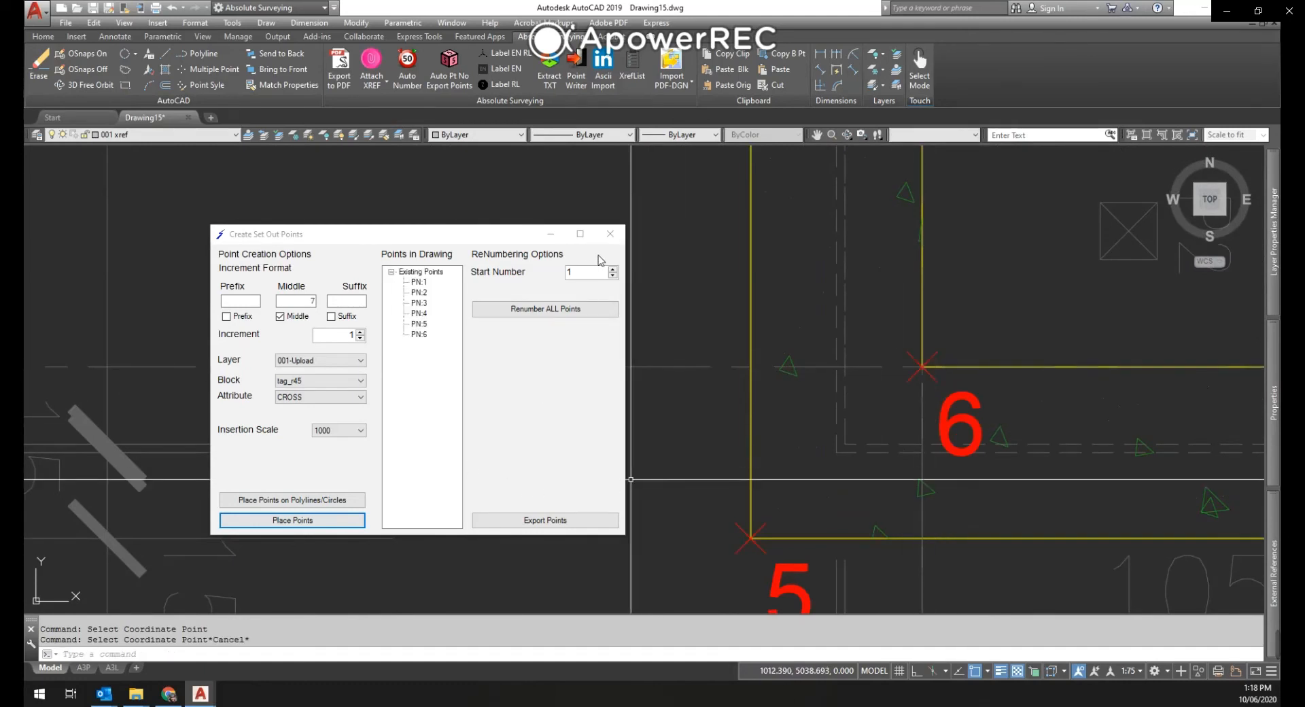
pyautogui.click(612, 235)
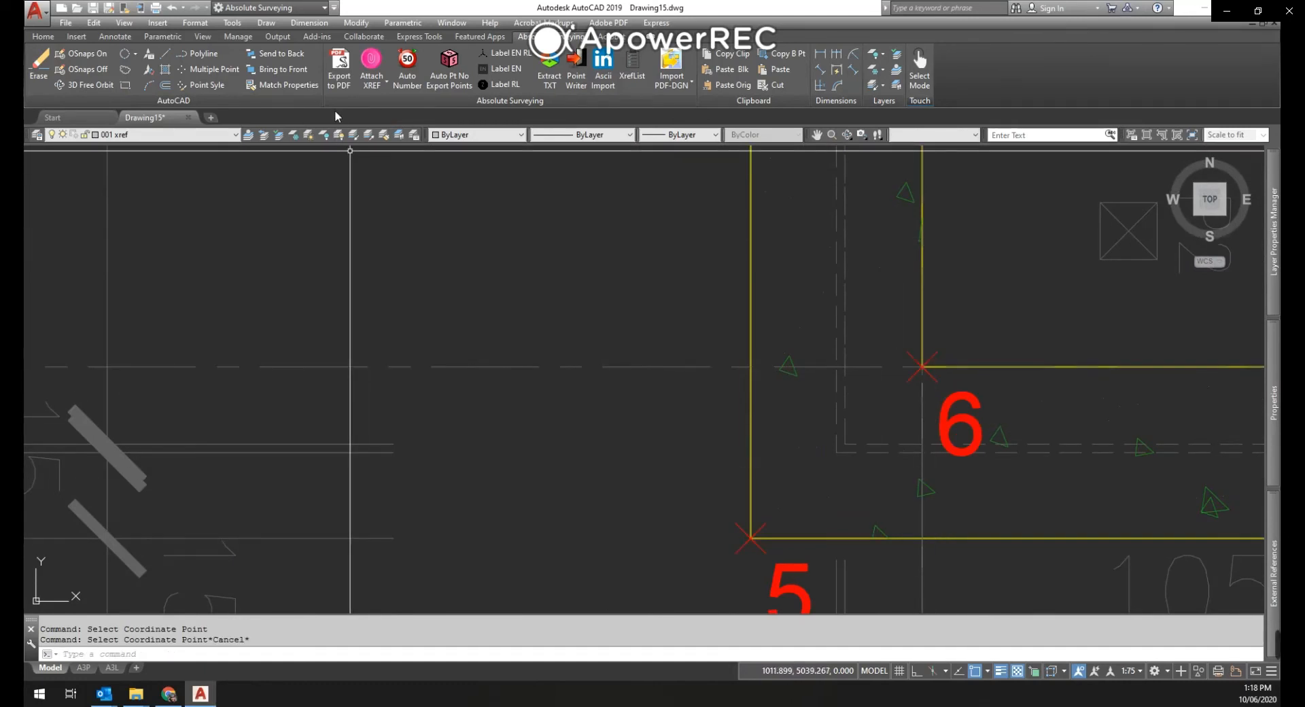
# Use Auto Number with block tag_r45 on layer 001-Upload to place points 7 and 8 at the north-west inner and outer wall corners.
pyautogui.click(409, 63)
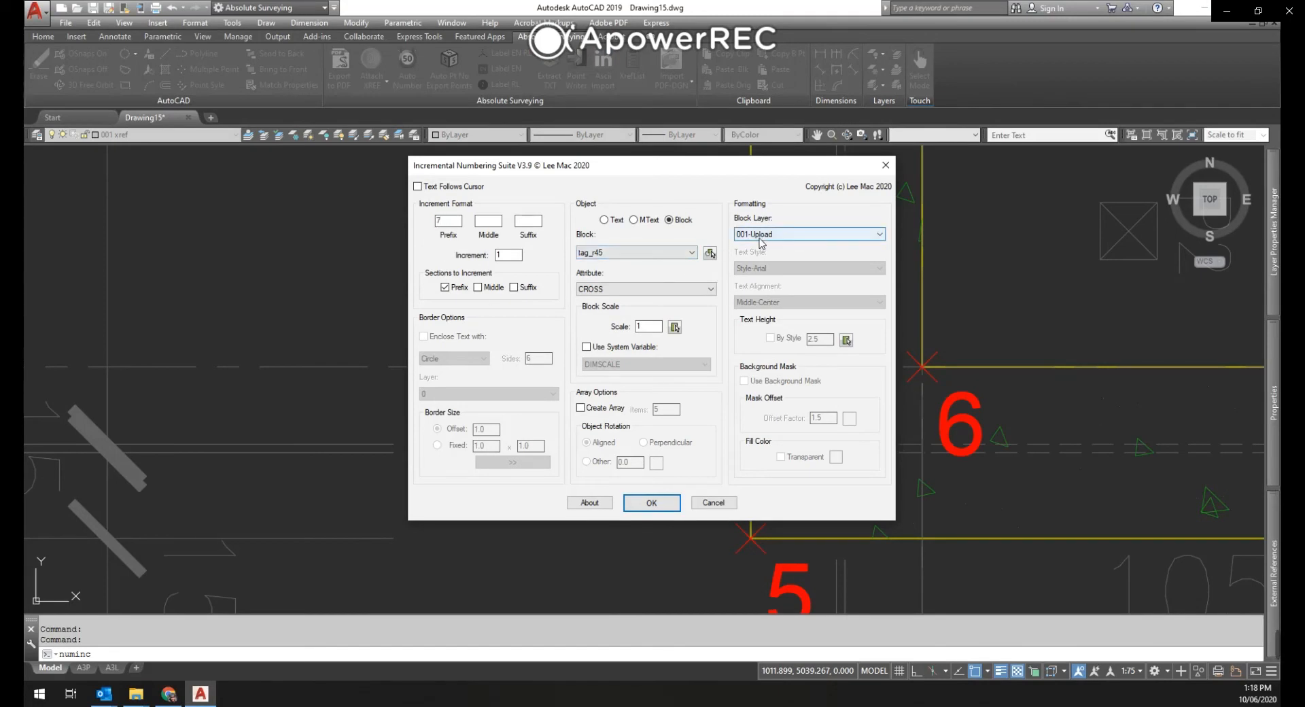
pyautogui.click(654, 503)
pyautogui.scroll(-6, 763, 333)
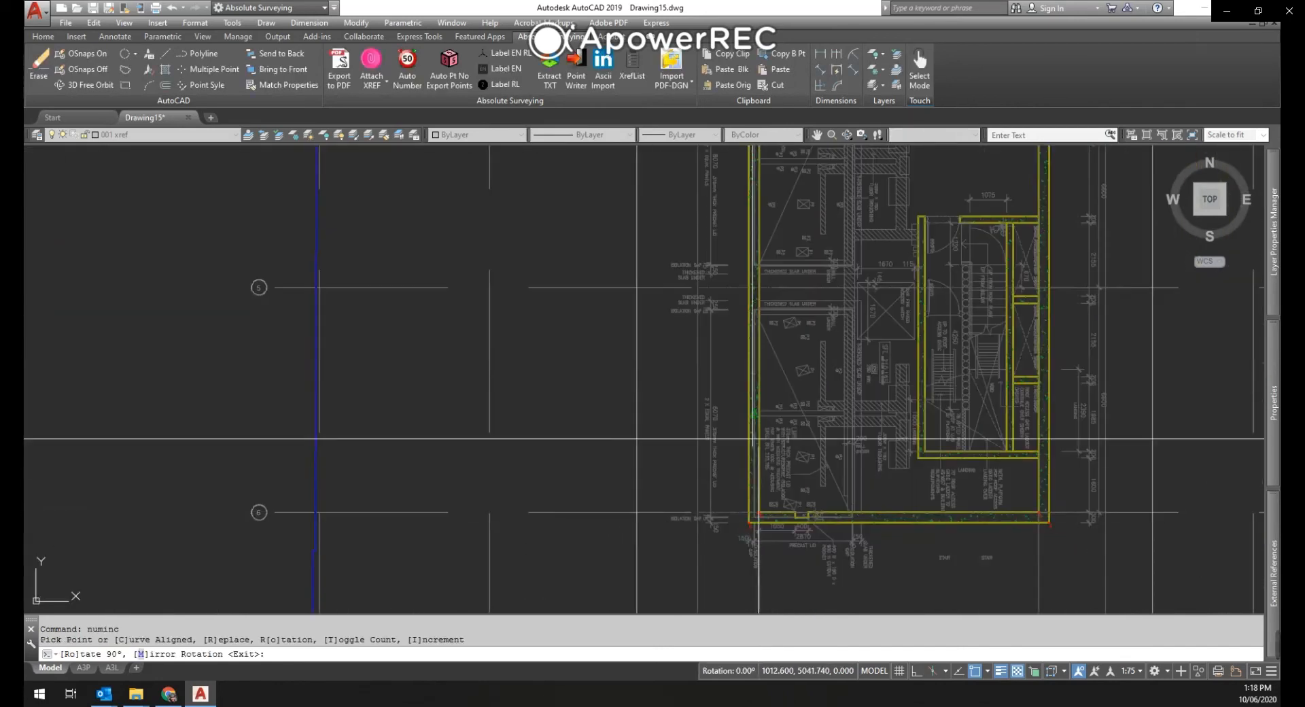
pyautogui.scroll(10, 761, 166)
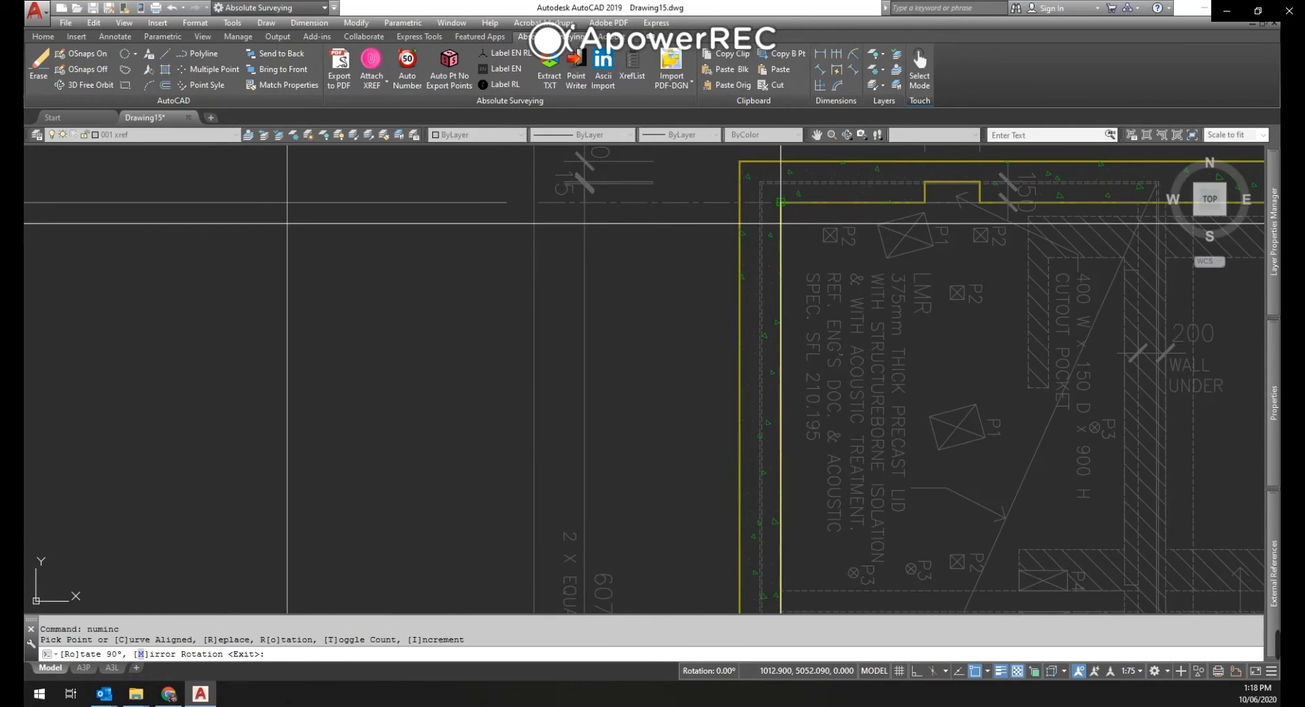
pyautogui.scroll(4, 780, 203)
pyautogui.click(848, 278)
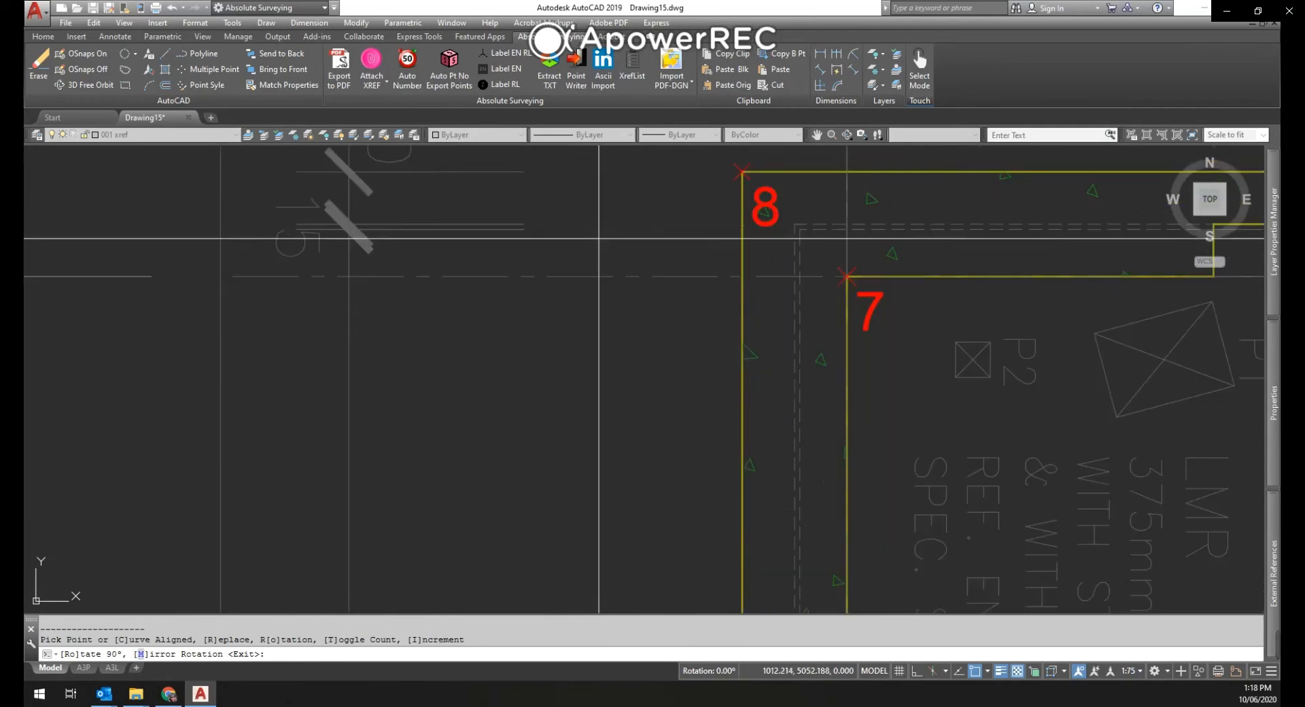
pyautogui.scroll(-8, 752, 187)
pyautogui.scroll(-6, 574, 240)
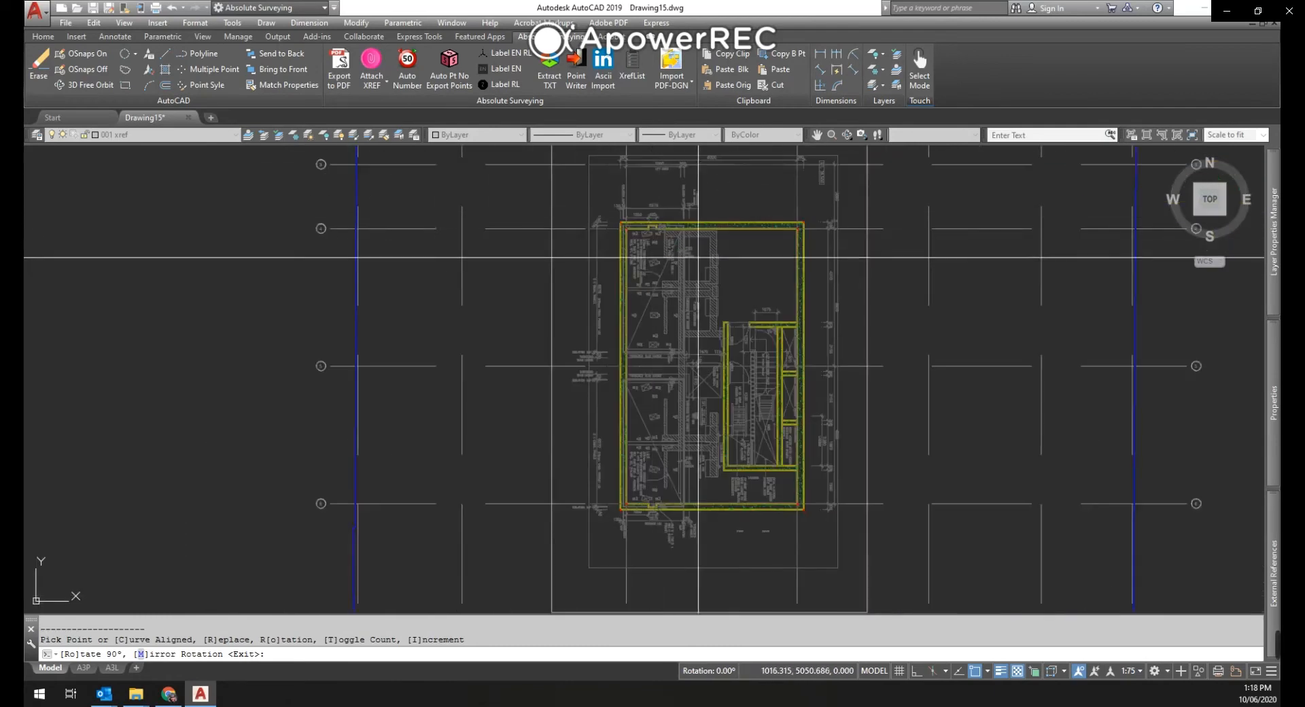
pyautogui.press('Escape')
# Move the number label of point 8 outside the wall, beyond its north-west corner.
pyautogui.scroll(8, 605, 255)
pyautogui.click(597, 277)
pyautogui.scroll(6, 602, 282)
pyautogui.click(594, 285)
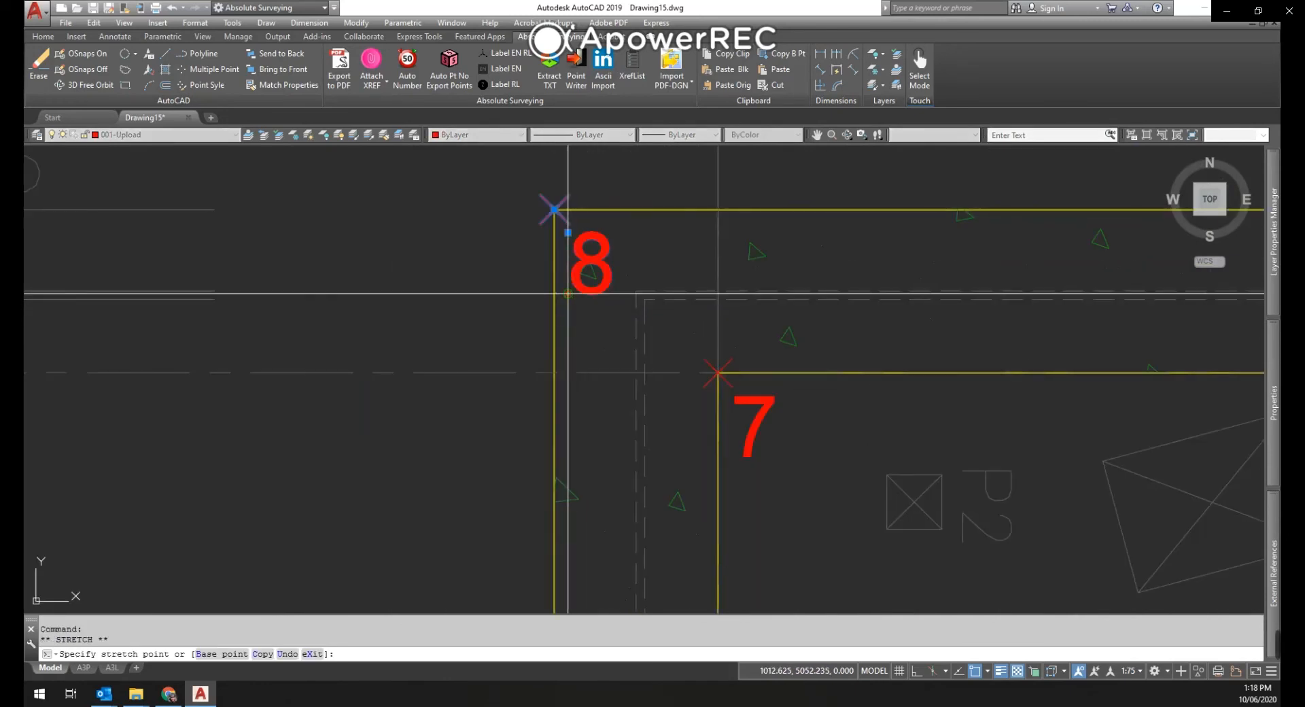
pyautogui.scroll(-6, 499, 286)
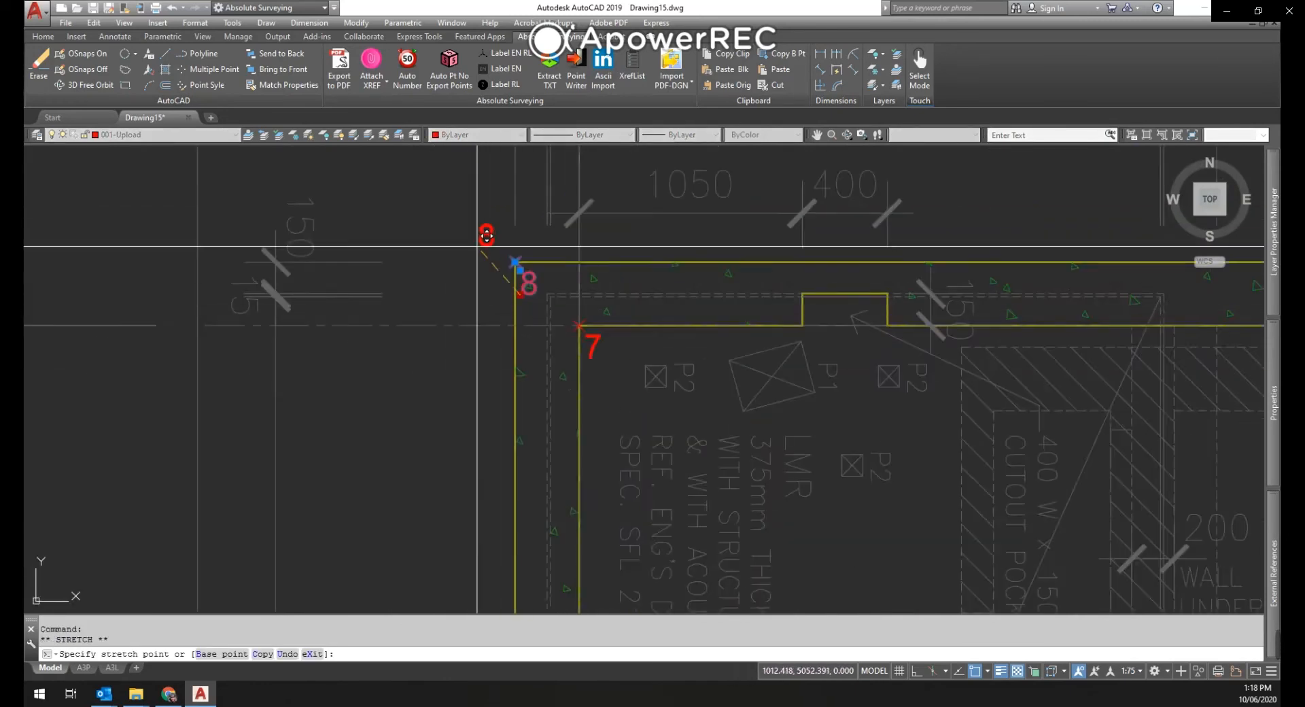
pyautogui.scroll(6, 495, 255)
pyautogui.scroll(-8, 496, 241)
pyautogui.press('Escape')
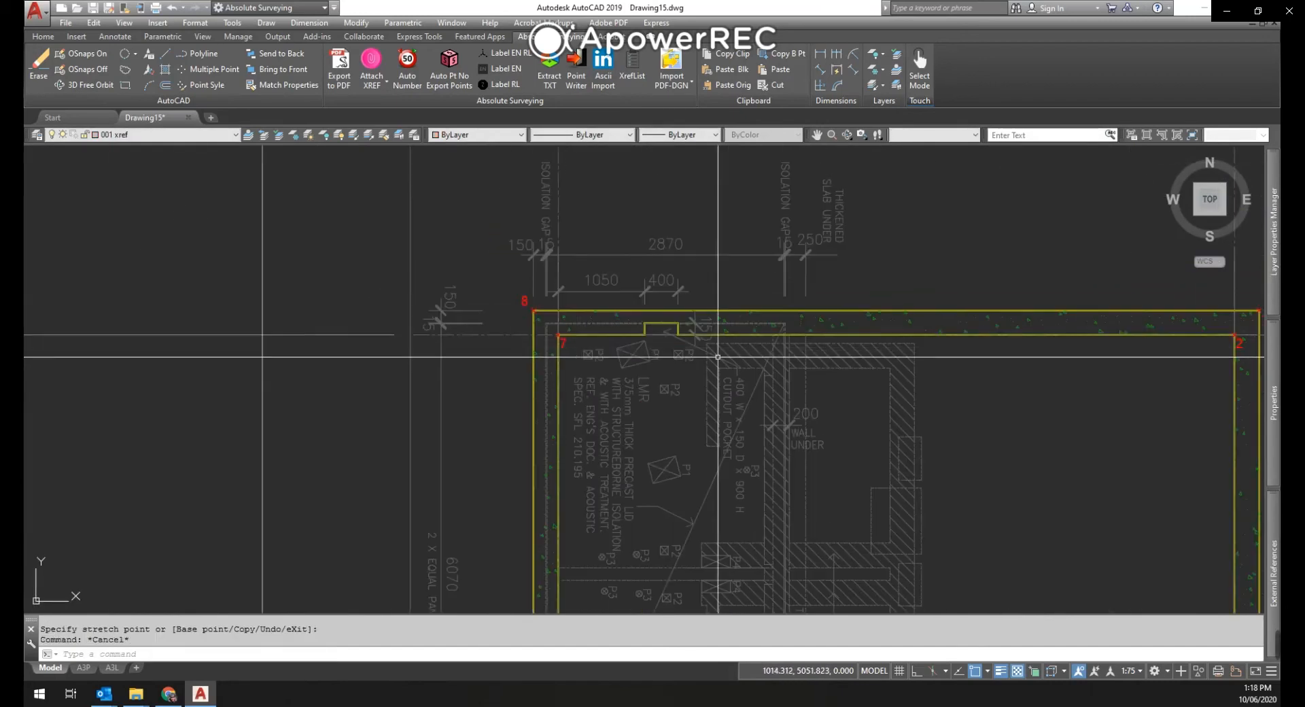
# Move the number label of point 1 outside the wall, beyond its north-east corner.
pyautogui.scroll(8, 1012, 325)
pyautogui.click(882, 295)
pyautogui.click(894, 307)
pyautogui.click(892, 307)
pyautogui.scroll(4, 877, 299)
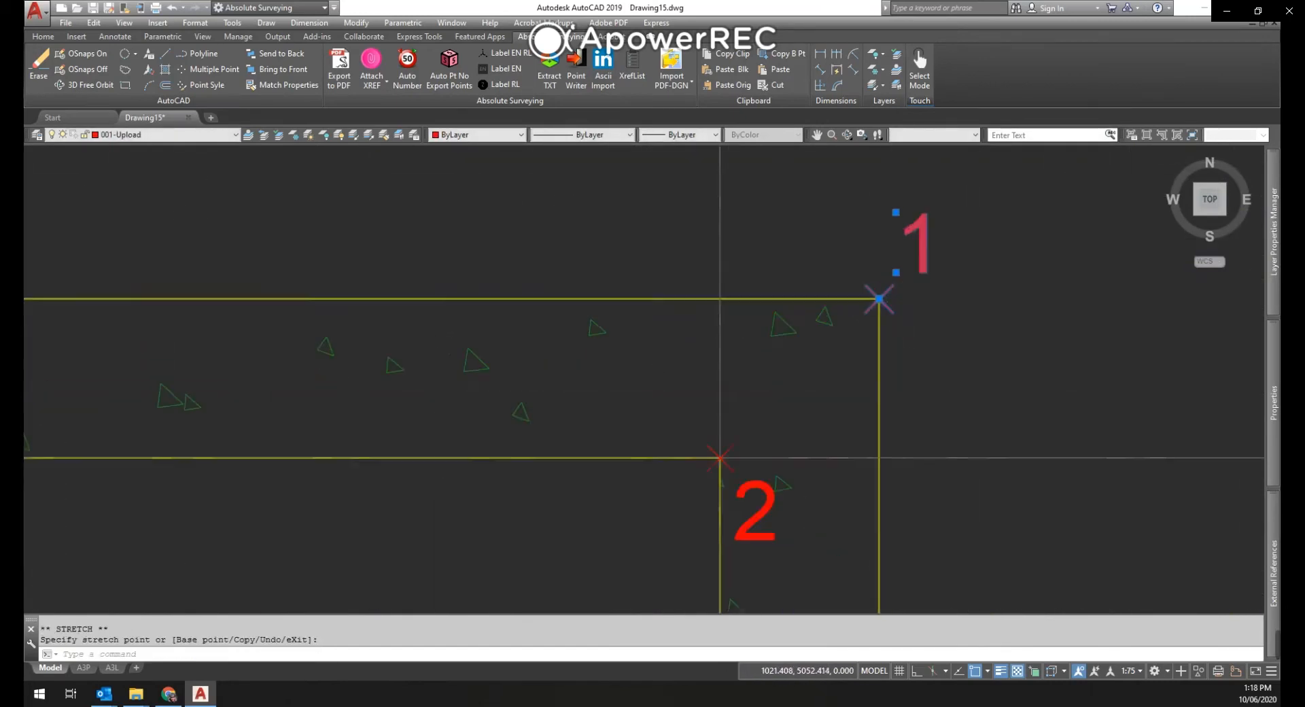
pyautogui.scroll(-4, 863, 310)
pyautogui.press('Escape')
# Move the number labels of points 2 and 3 to the inside of the walls, clear of the corner linework.
pyautogui.click(830, 360)
pyautogui.scroll(-8, 836, 372)
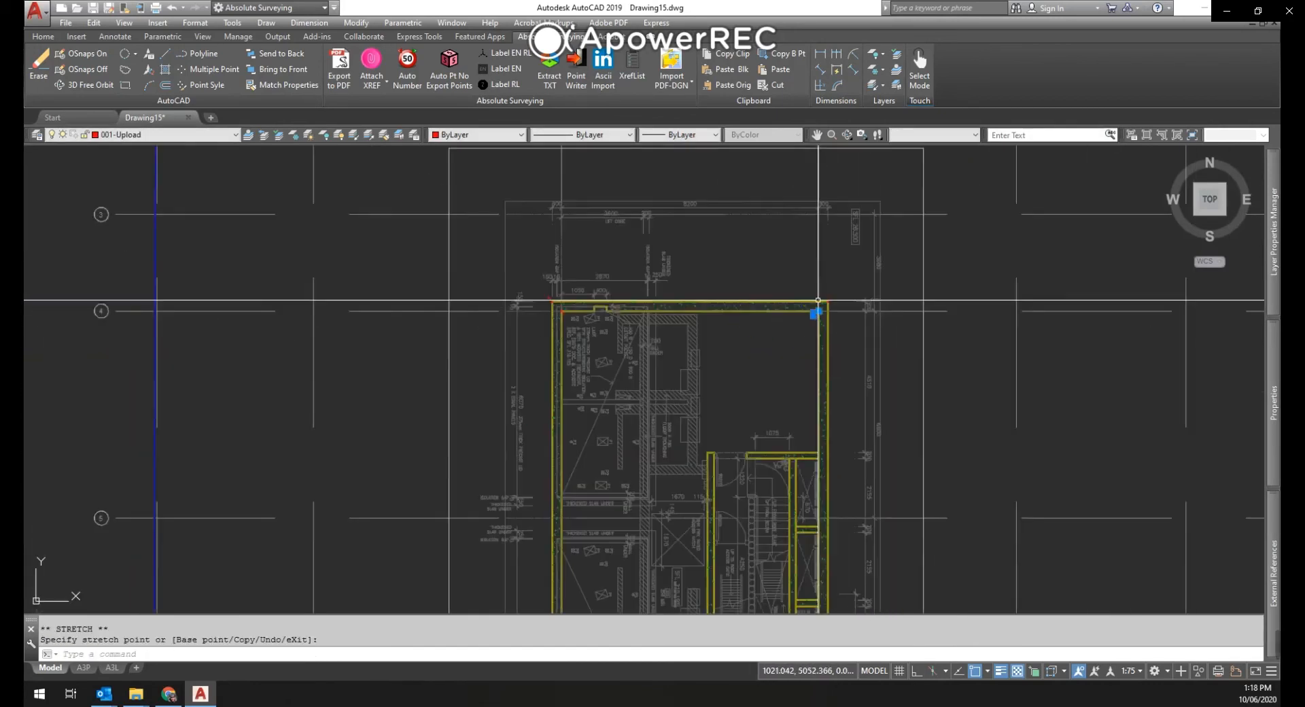
pyautogui.press('Escape')
pyautogui.scroll(8, 812, 313)
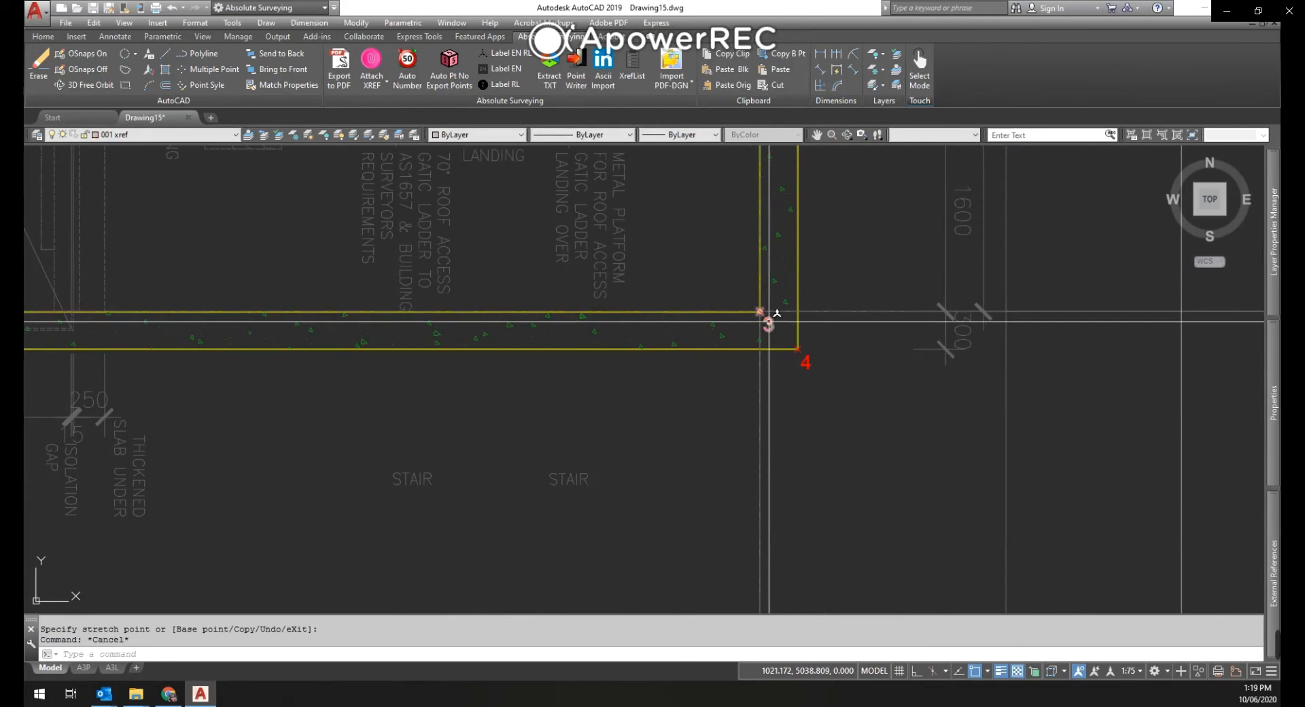
pyautogui.click(761, 314)
pyautogui.scroll(-8, 630, 335)
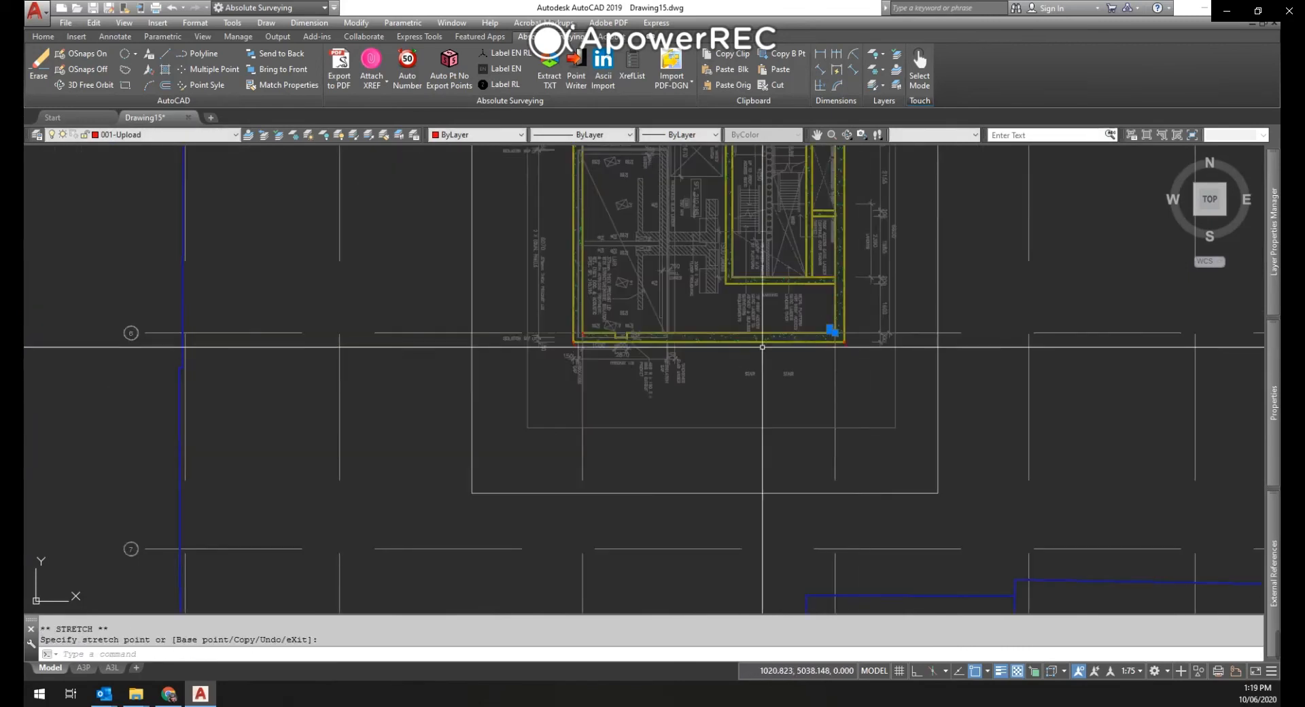
# Move point 6's number label inside the south-west wall corner and reposition point 5's label clear of the outer corner.
pyautogui.scroll(8, 630, 334)
pyautogui.click(686, 328)
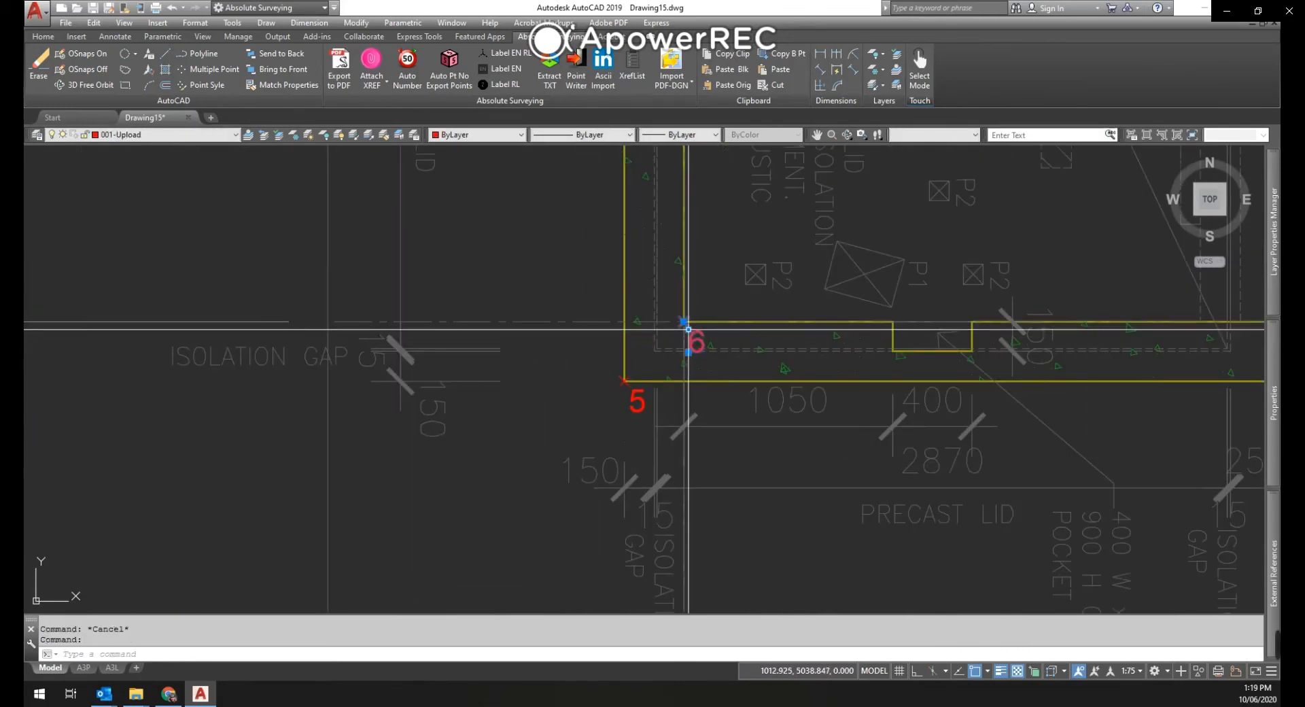
pyautogui.press('Escape')
pyautogui.click(624, 381)
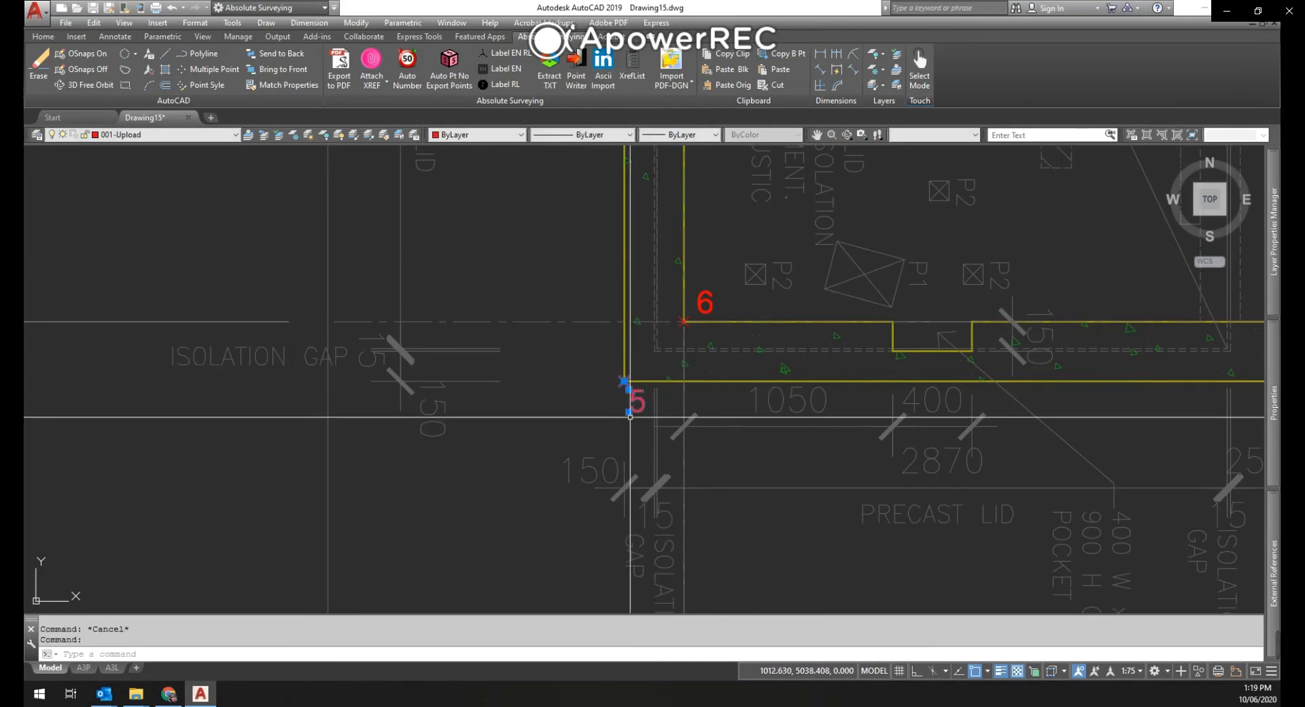
pyautogui.press('Escape')
# Check the list of existing set-out points in the Auto Pt No Export Points tool, and close it.
pyautogui.scroll(-8, 827, 378)
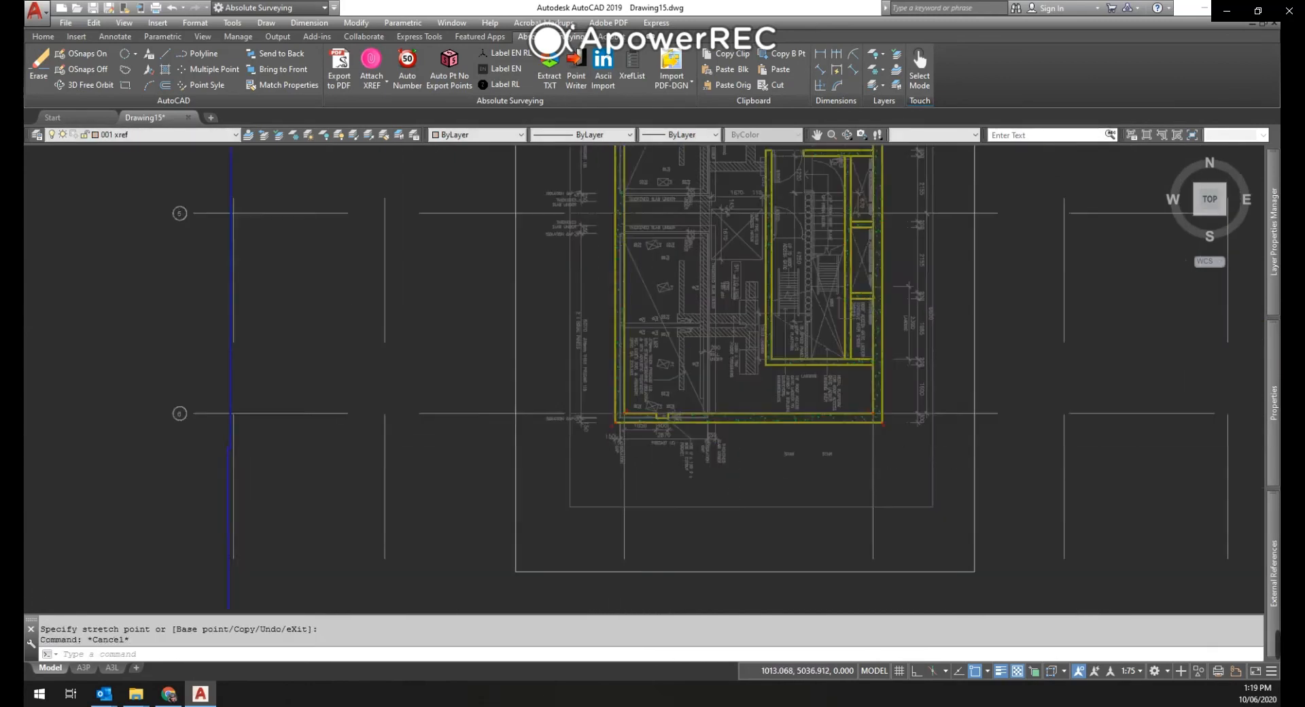
pyautogui.scroll(-2, 827, 379)
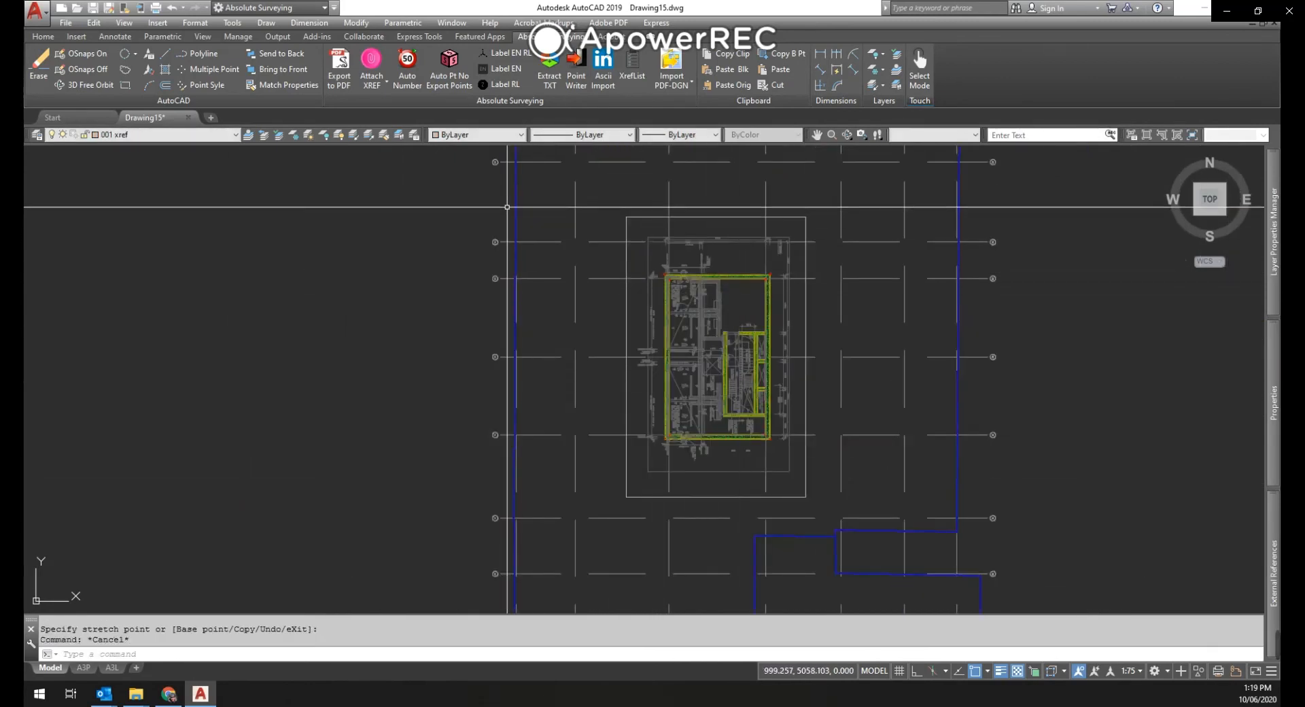
pyautogui.click(443, 80)
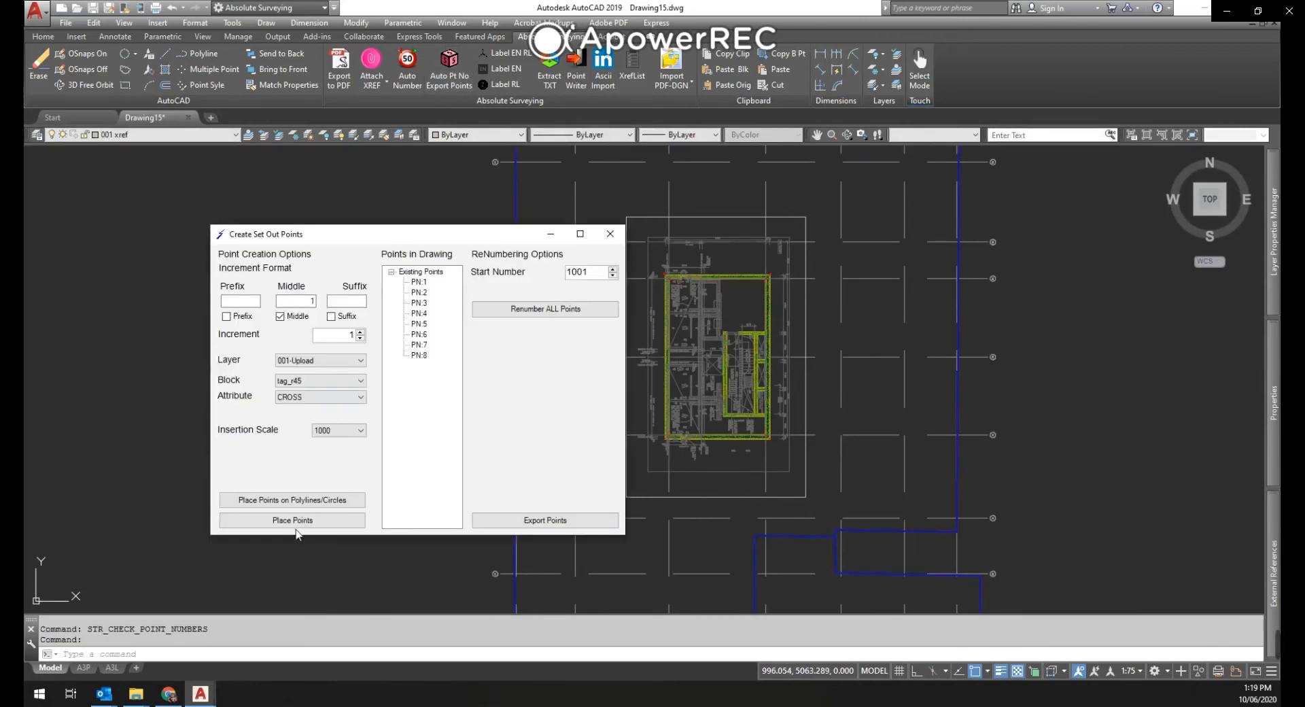
pyautogui.click(610, 233)
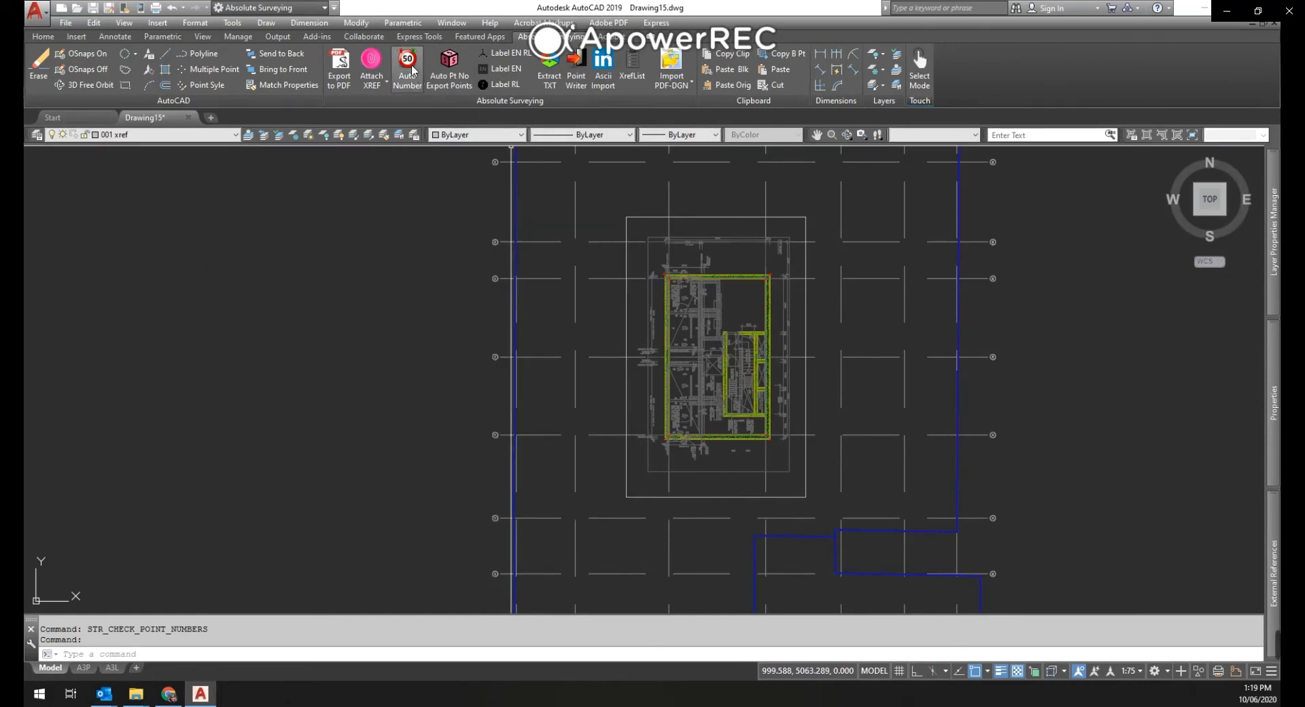
# Start the Extract TXT tool and browse from the Windows drive to the 4473 - Melbourne Grand project folder as save location.
pyautogui.click(555, 66)
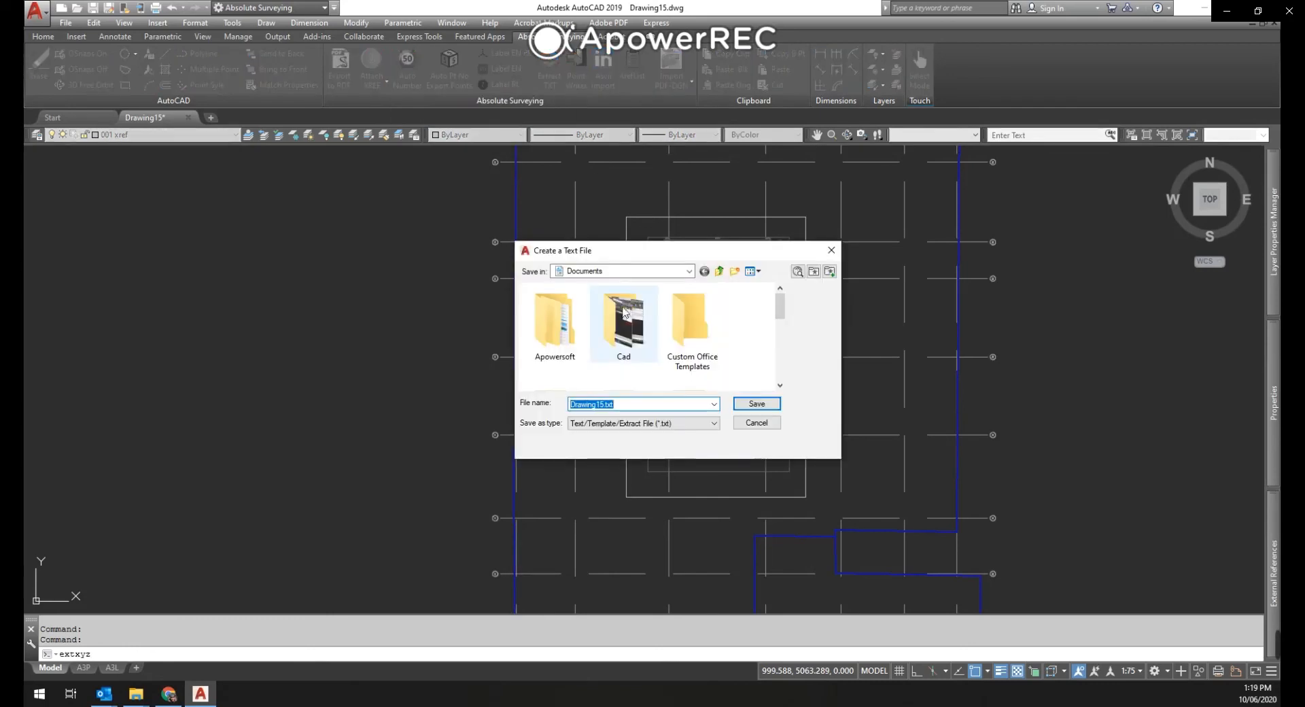
pyautogui.click(720, 272)
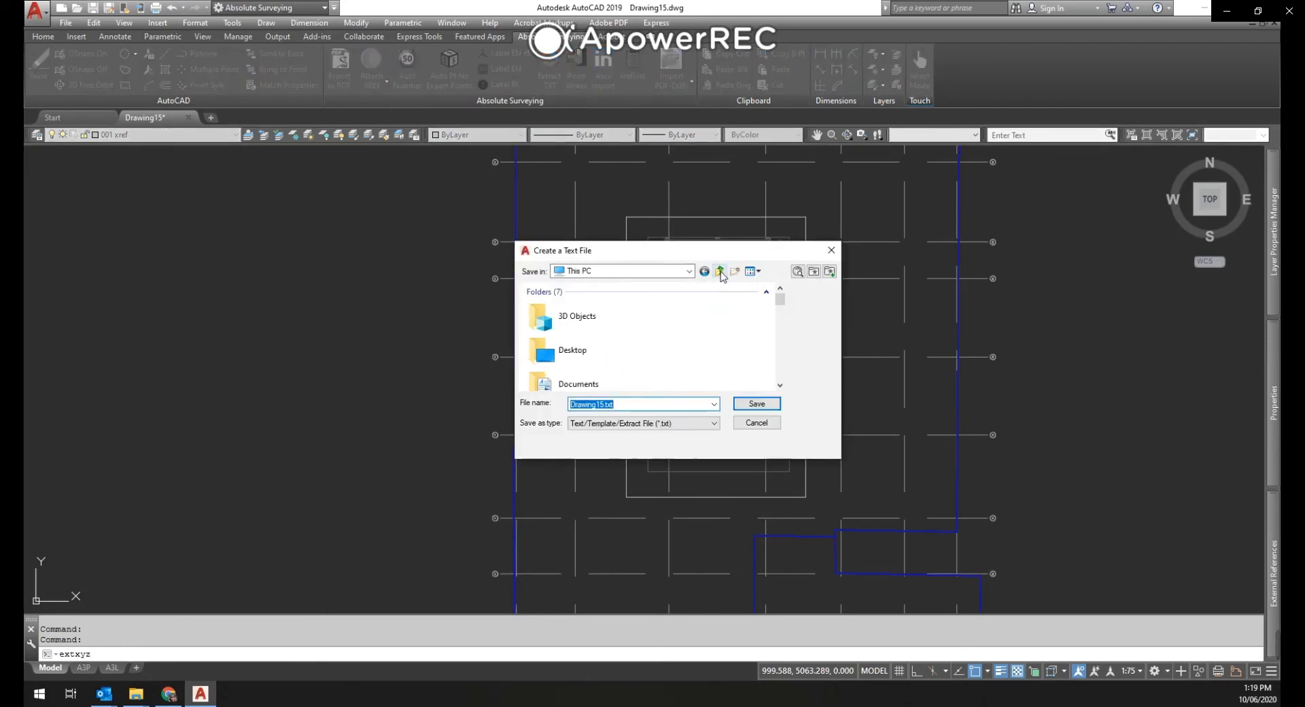
pyautogui.click(720, 272)
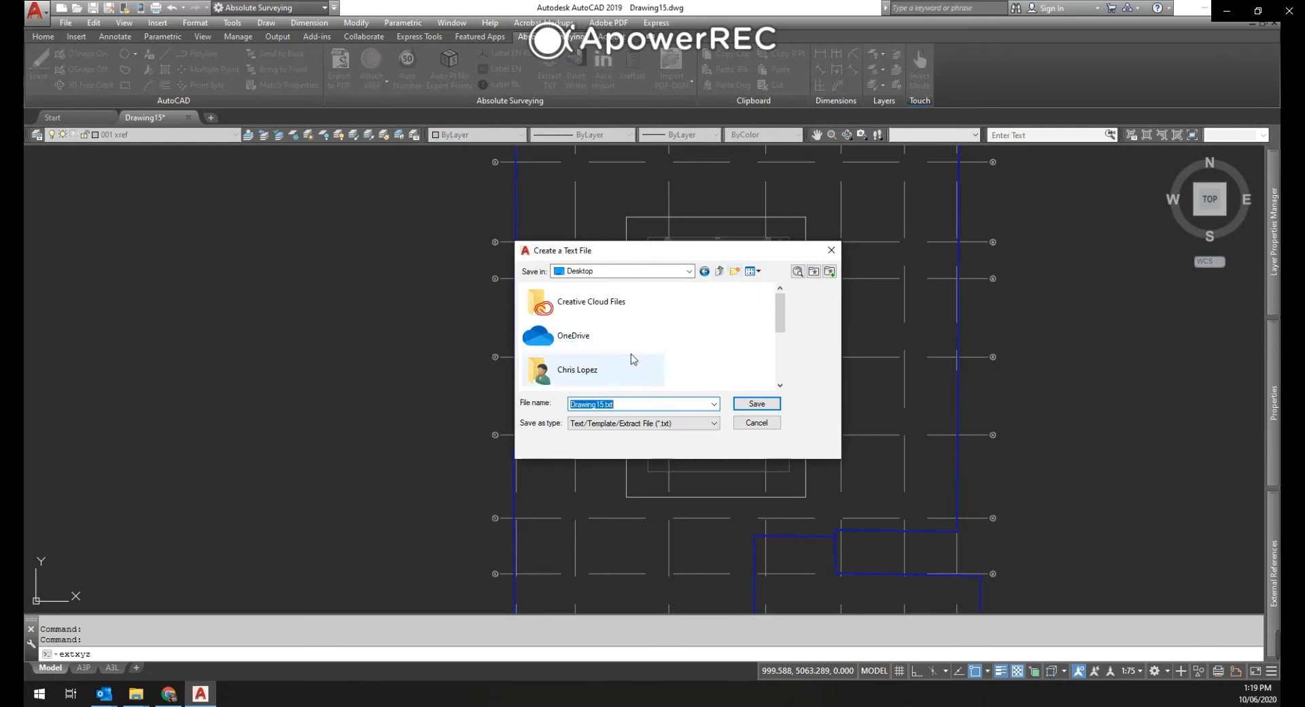
pyautogui.click(673, 271)
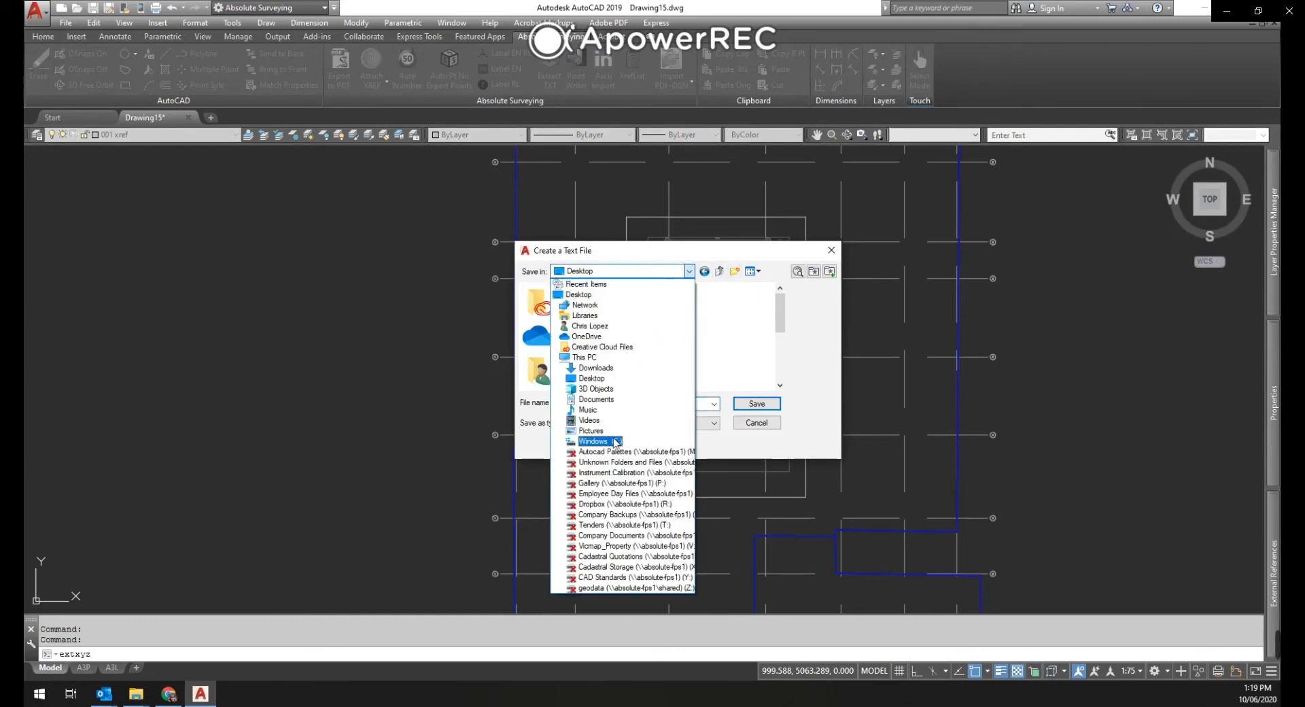
pyautogui.click(615, 443)
pyautogui.doubleClick(566, 316)
pyautogui.scroll(-5, 573, 372)
pyautogui.click(582, 341)
pyautogui.write('4473')
pyautogui.press('Return')
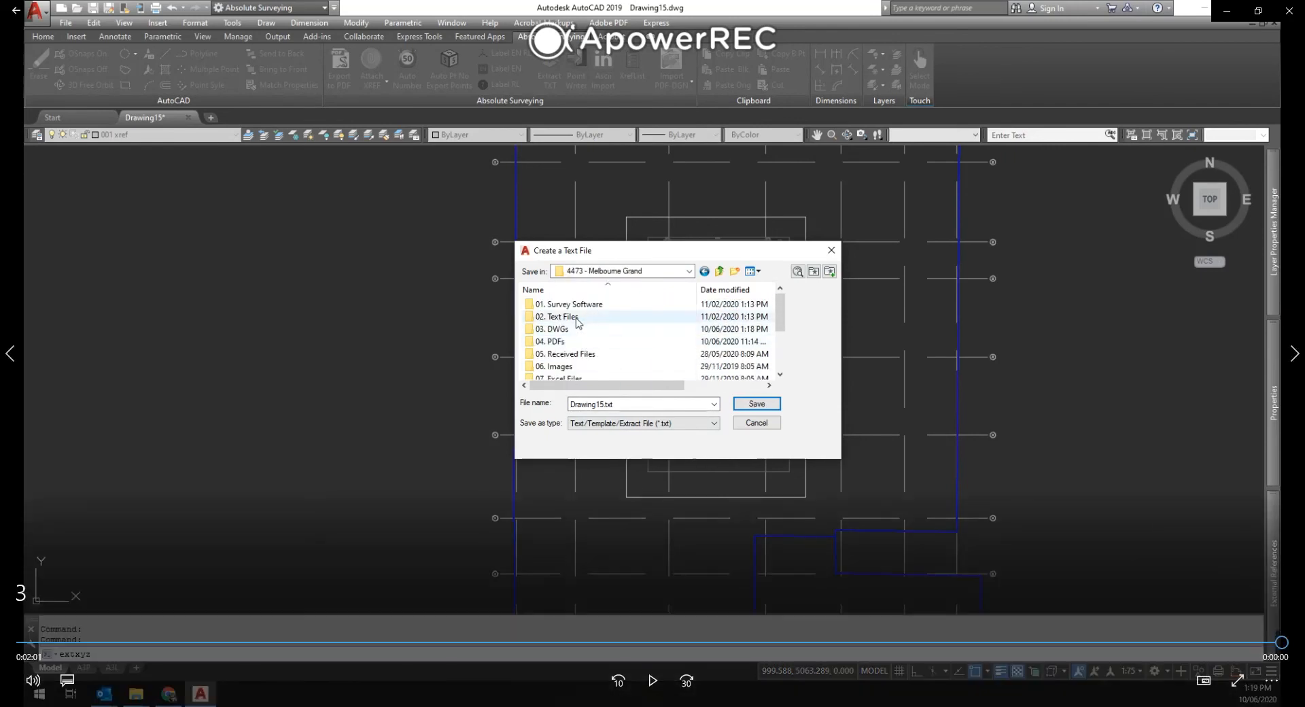
# Open the 01 Uploads folder inside 02. Text Files as the location for the text file.
pyautogui.click(1294, 353)
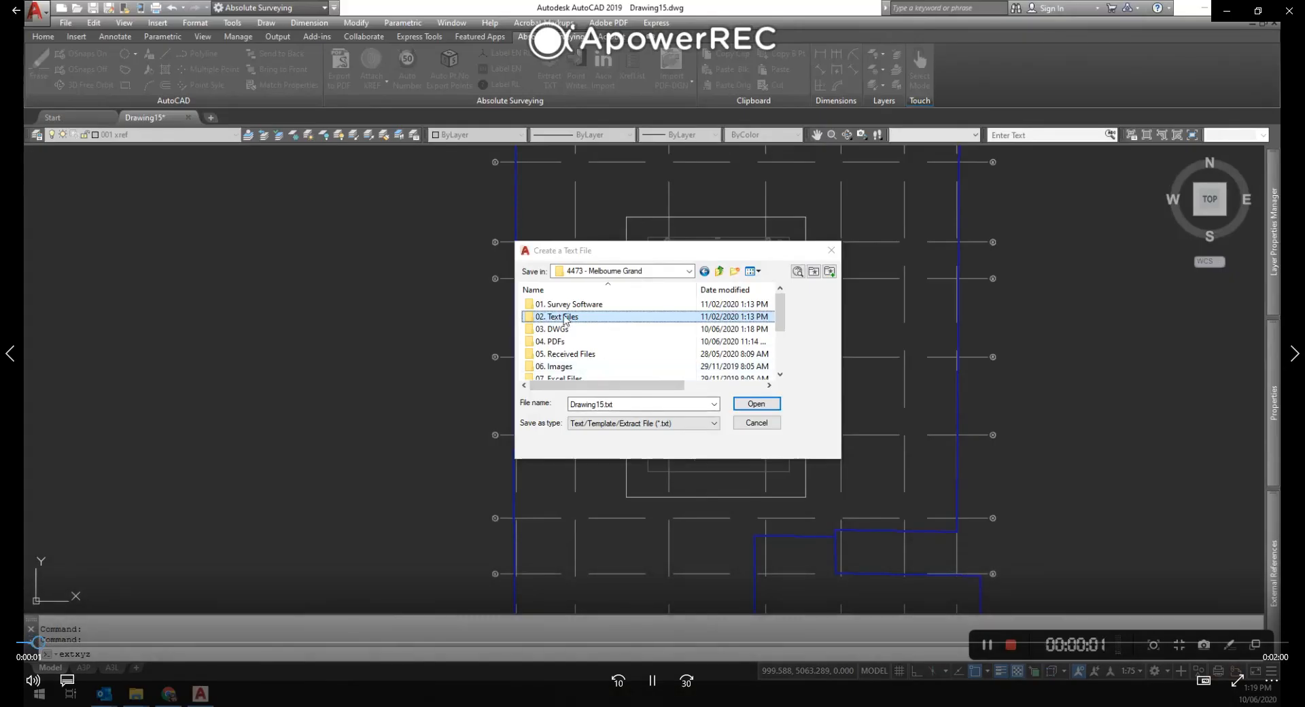
pyautogui.doubleClick(564, 317)
pyautogui.click(560, 306)
pyautogui.doubleClick(561, 306)
# Name the text file 4473-LMR Wall Upload and extract the wall set-out points from the whole LMR plan area into it.
pyautogui.doubleClick(591, 404)
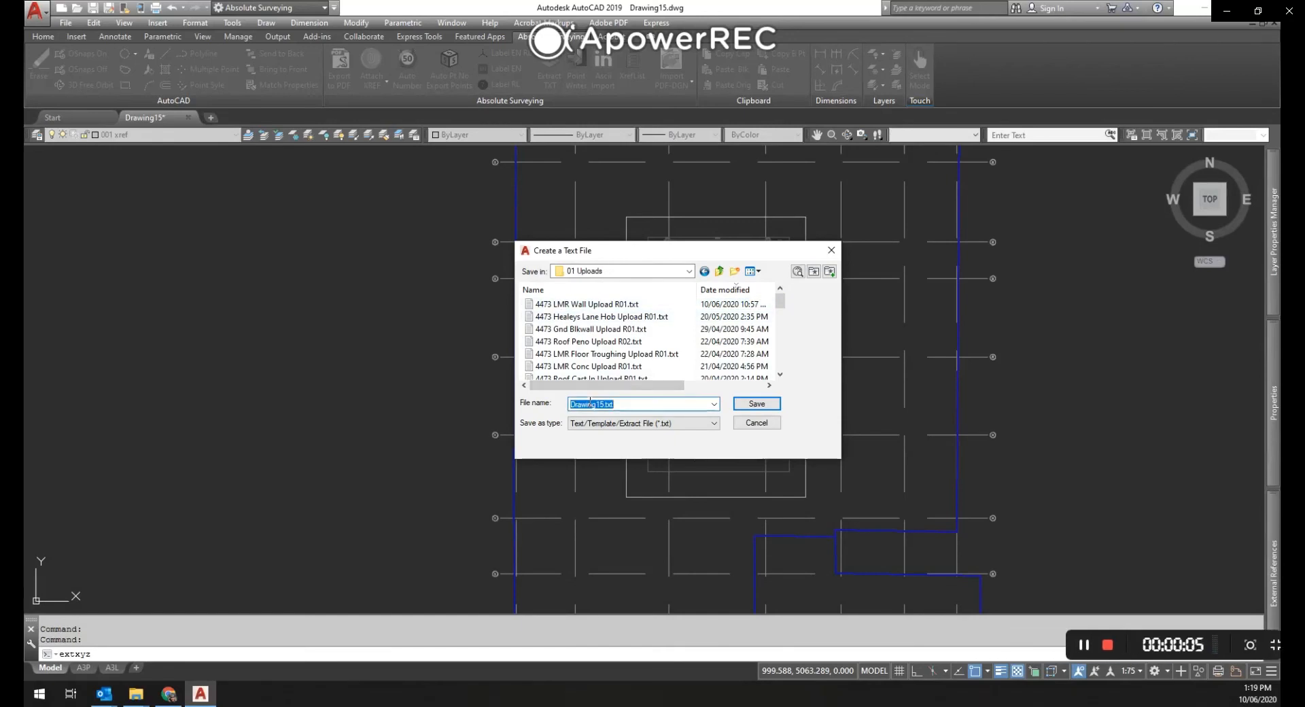
pyautogui.write('4473-LMR Wall Upload')
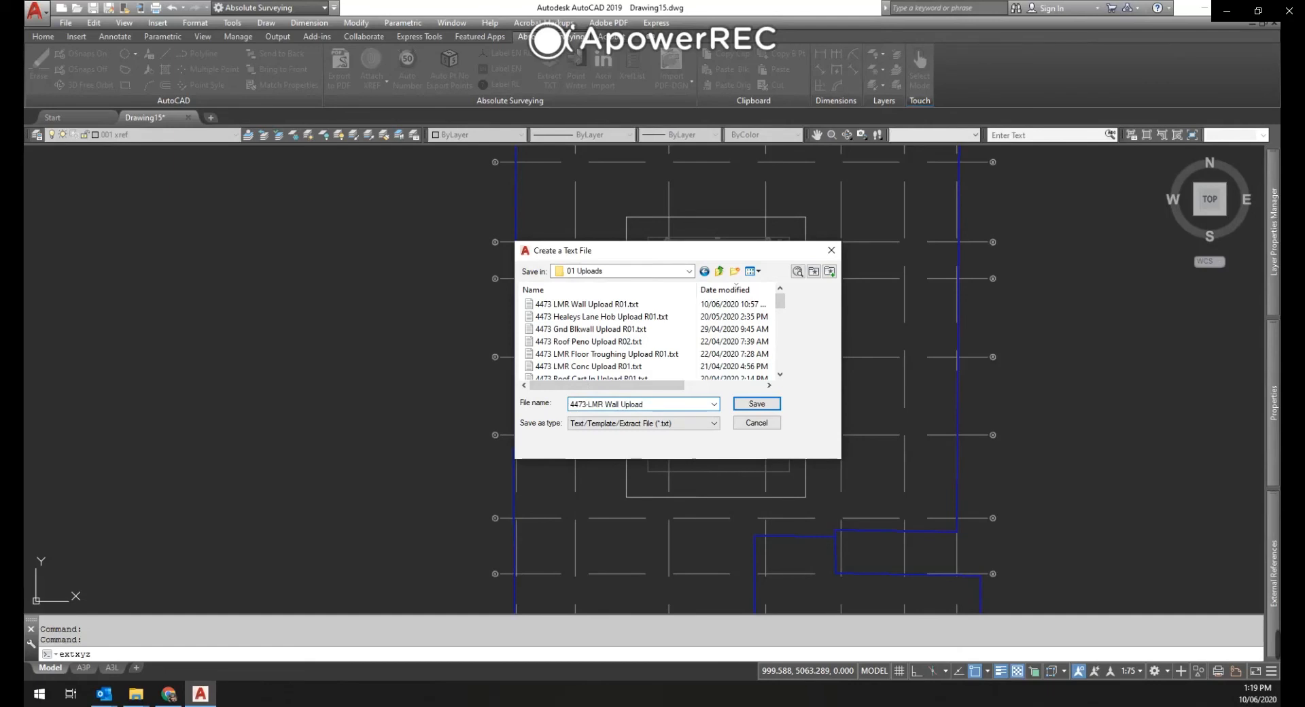
pyautogui.press('Return')
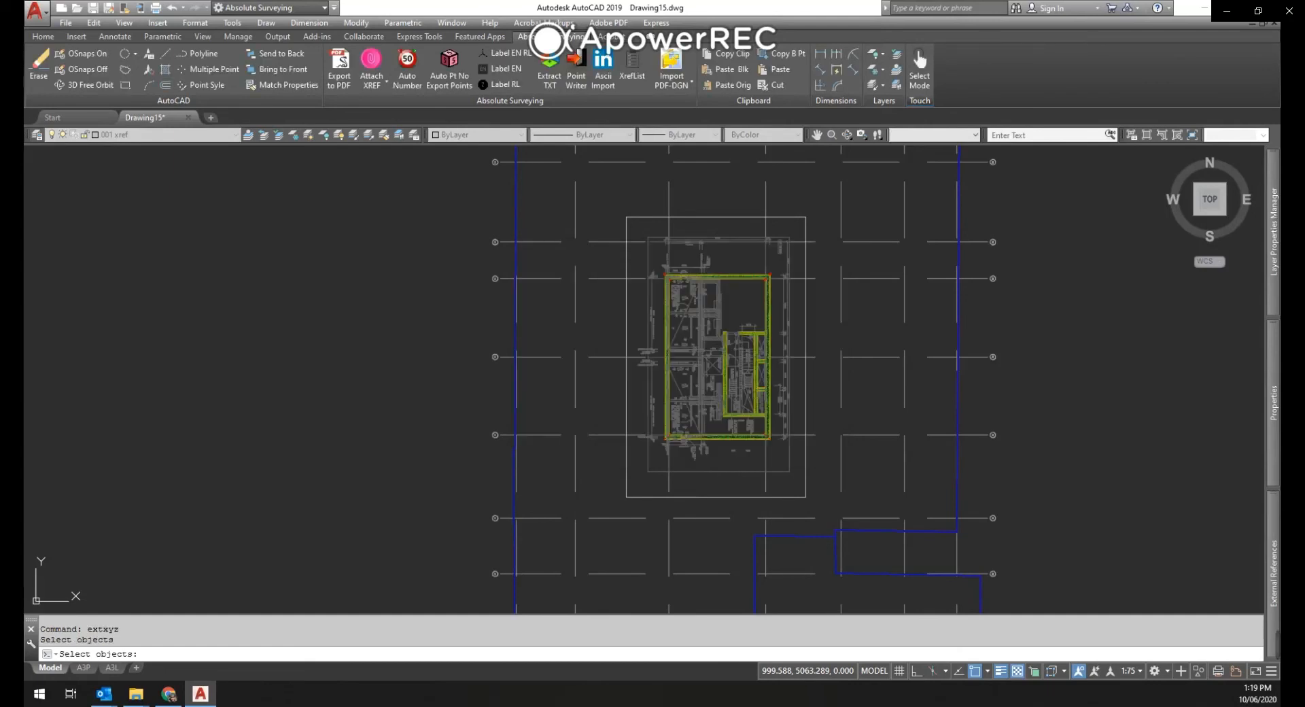
pyautogui.click(634, 454)
pyautogui.click(783, 252)
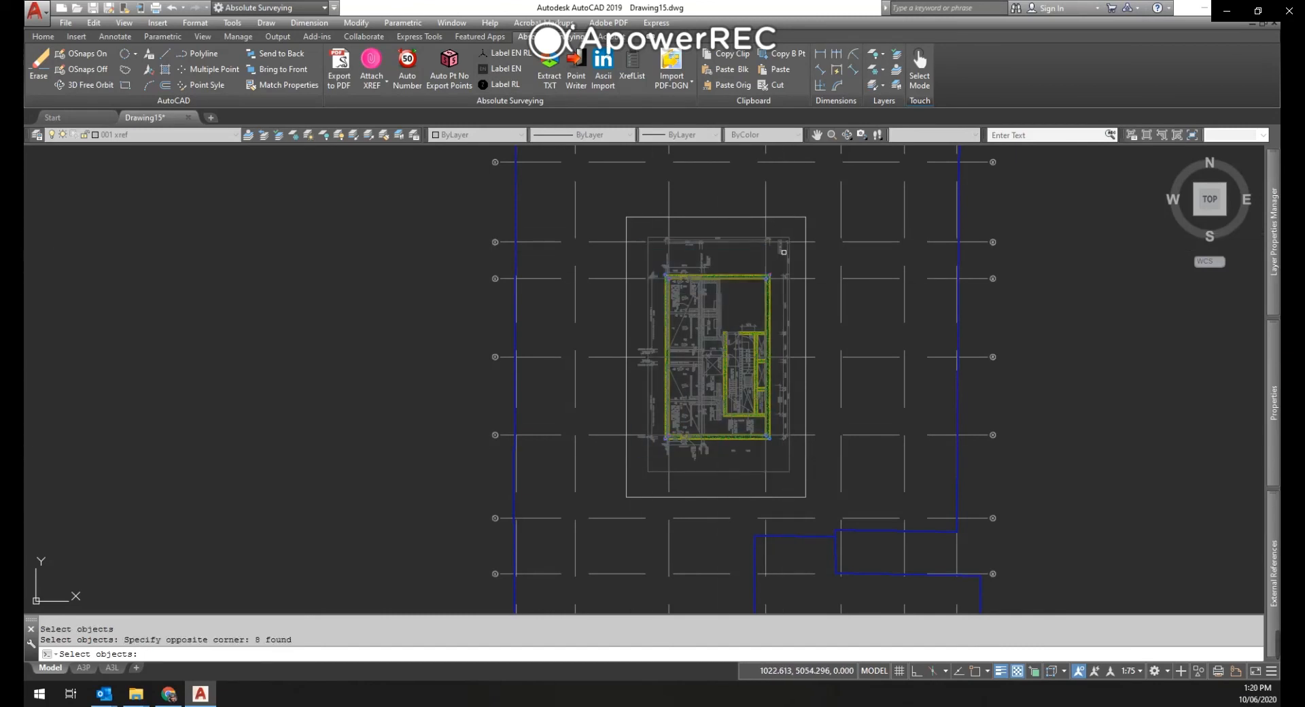
pyautogui.click(565, 220)
pyautogui.click(897, 505)
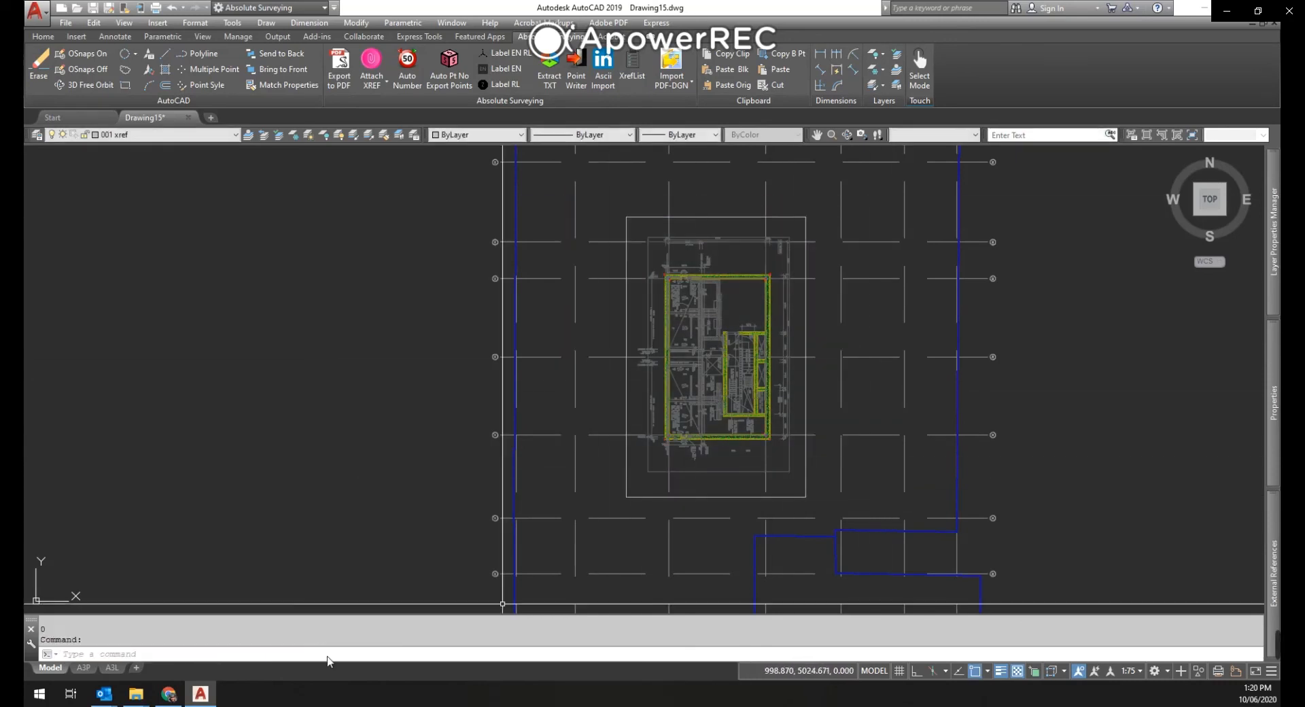
# Switch to File Explorer and open the 4473 - Melbourne Grand folder under Absolute Jobs on the Windows drive.
pyautogui.moveTo(136, 694)
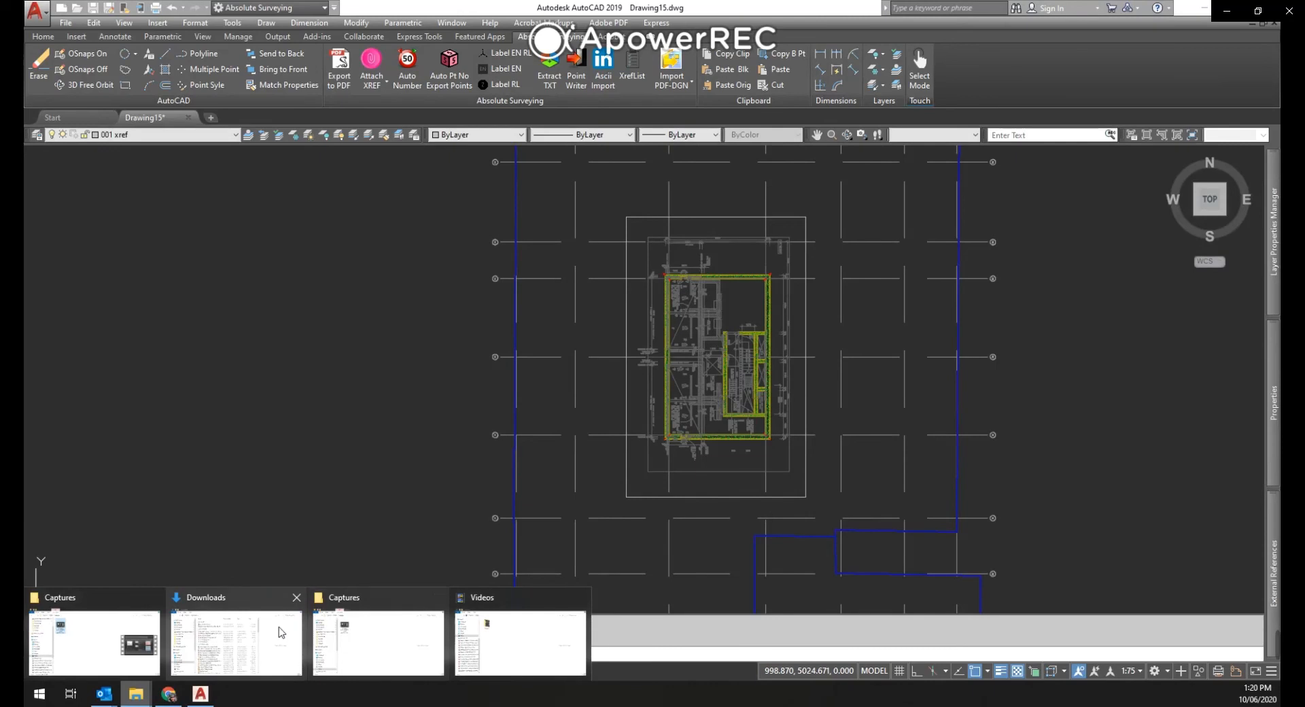
pyautogui.click(245, 636)
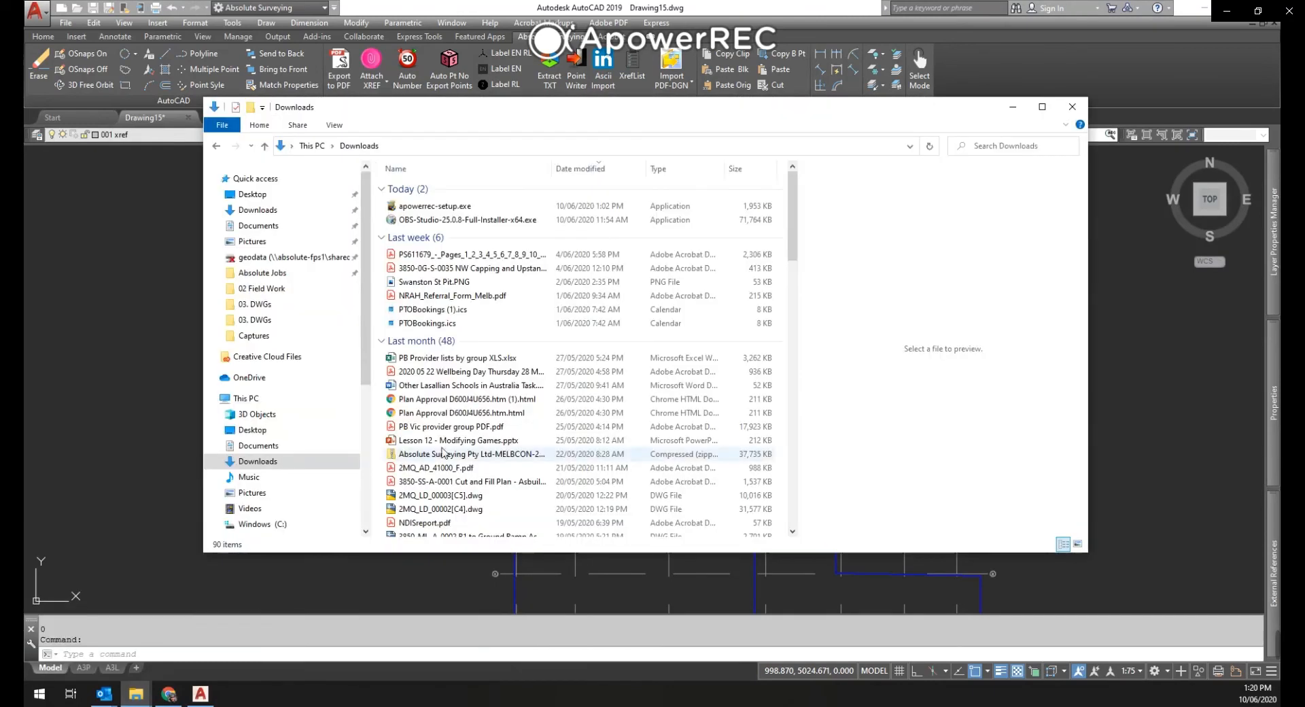
pyautogui.click(258, 524)
pyautogui.doubleClick(422, 200)
pyautogui.click(422, 258)
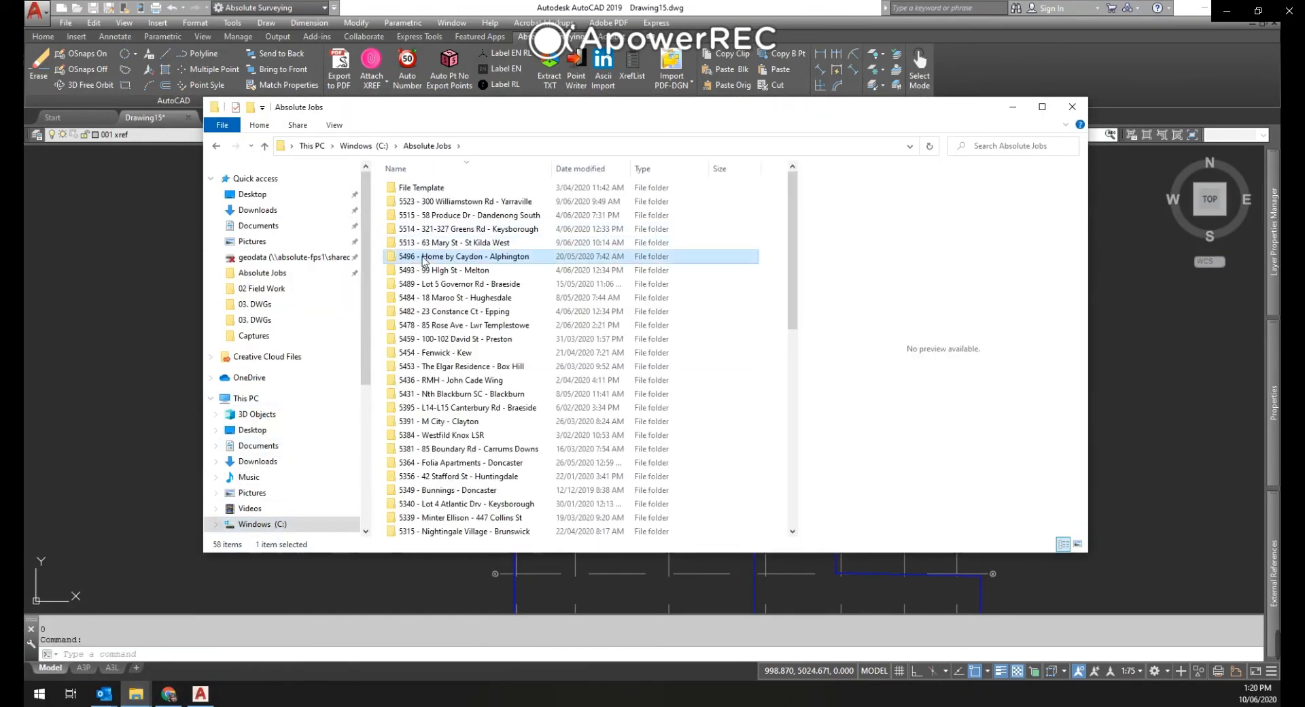
pyautogui.write('4473')
pyautogui.press('Return')
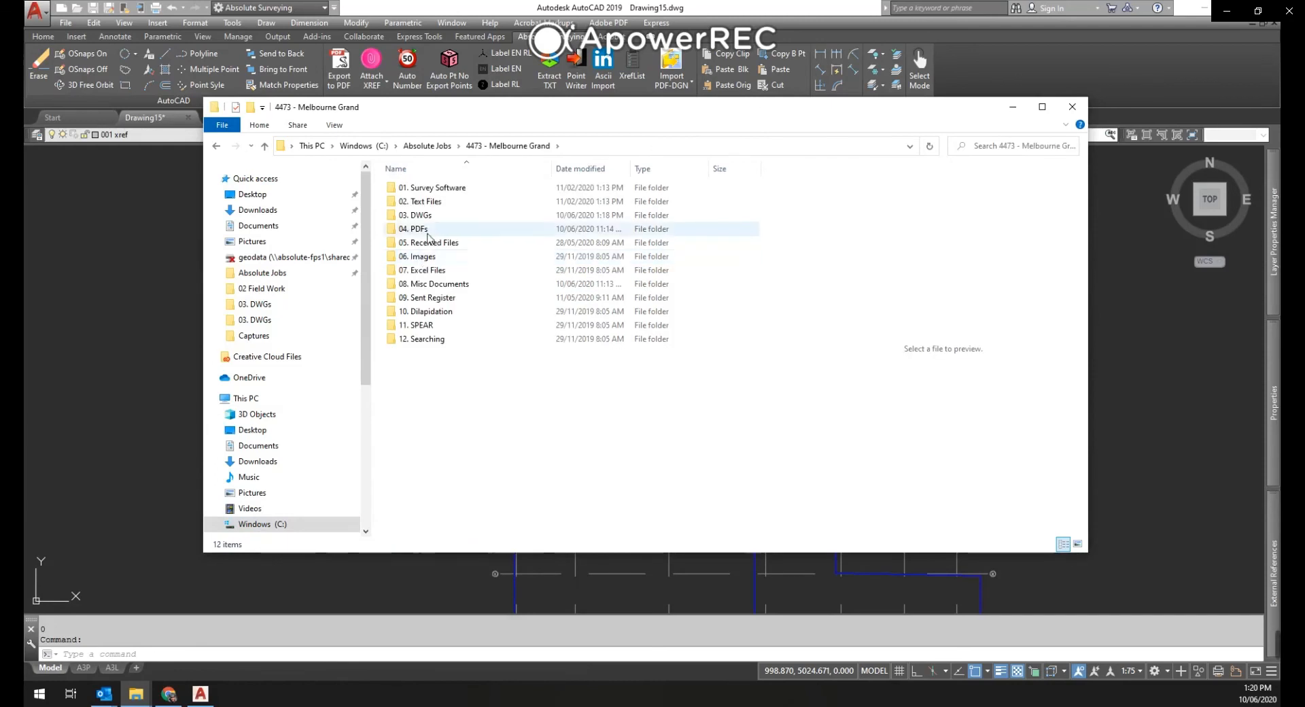
# Preview 4473-LMR Wall Upload.txt in 02. Text Files, 01 Uploads to check the exported coordinates, and return to the drawing.
pyautogui.doubleClick(423, 201)
pyautogui.doubleClick(432, 191)
pyautogui.click(431, 188)
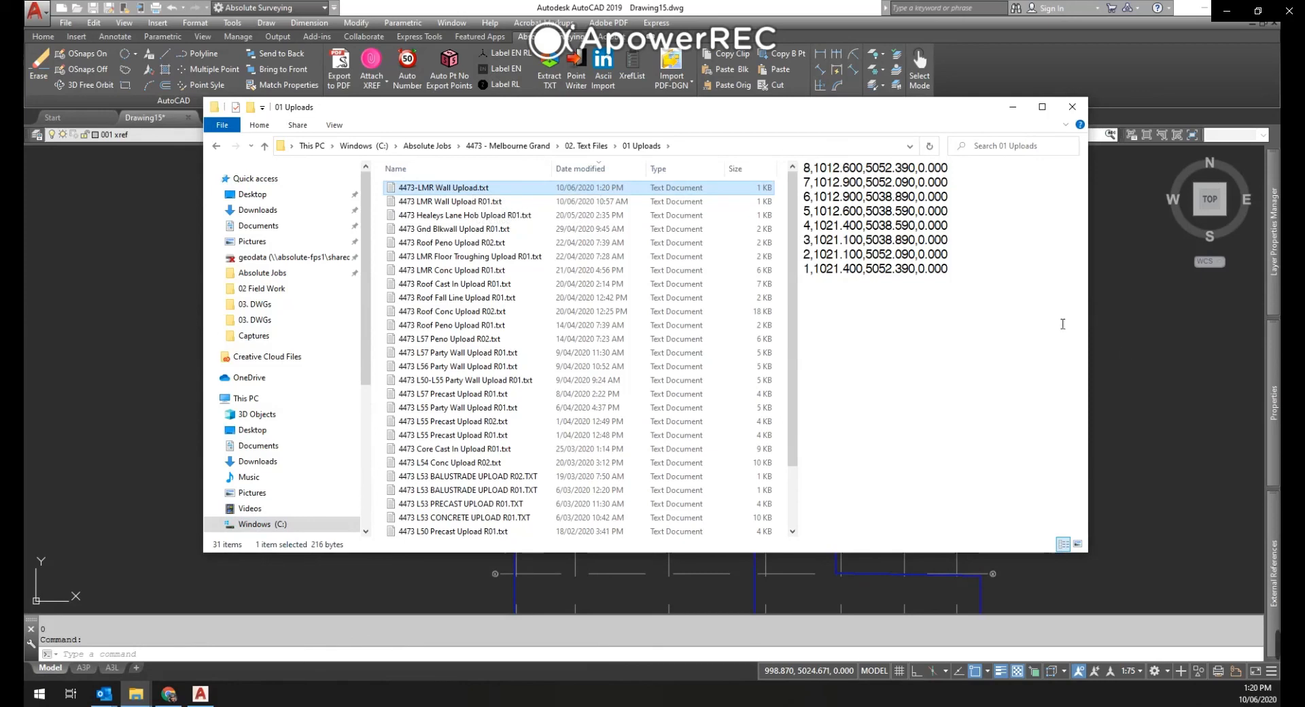
pyautogui.click(1166, 378)
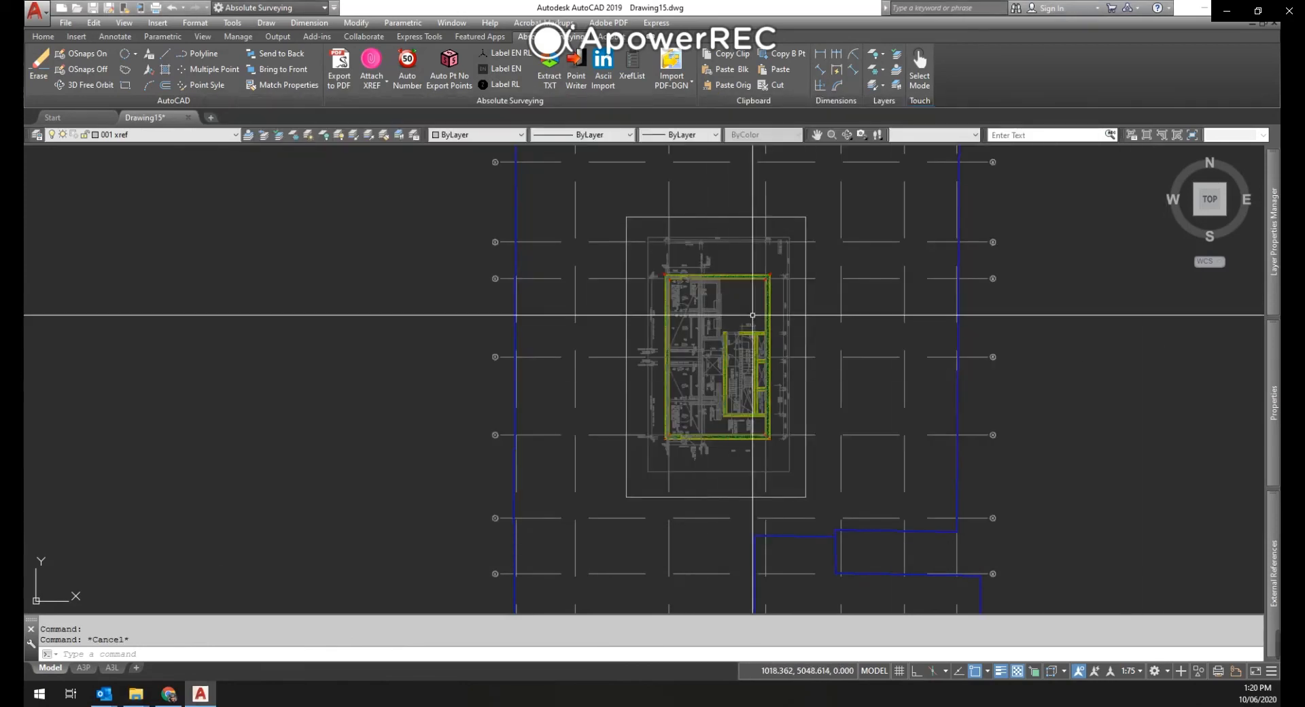
# Set the LMR A-WALL-CONC layer of xref 1064 A-1509 to white with a 0.15 mm lineweight.
pyautogui.click(1274, 245)
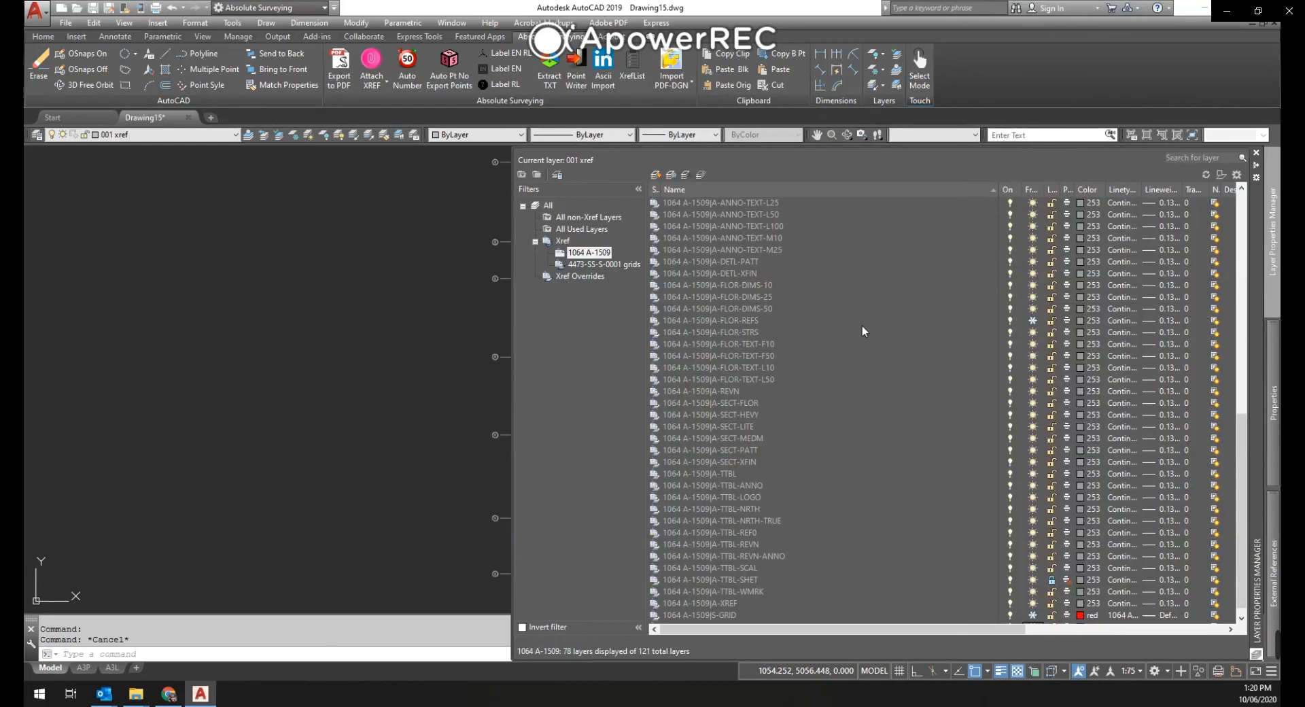
pyautogui.scroll(10, 862, 325)
pyautogui.click(1081, 393)
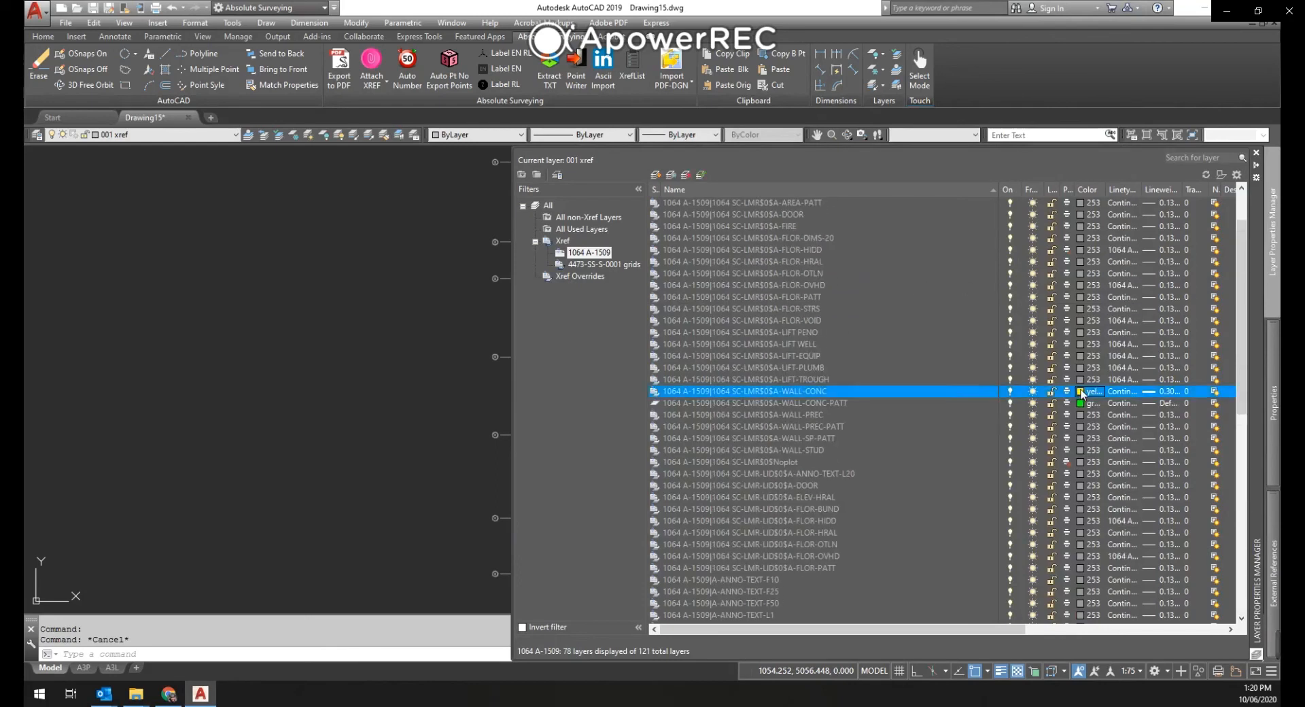
pyautogui.click(849, 394)
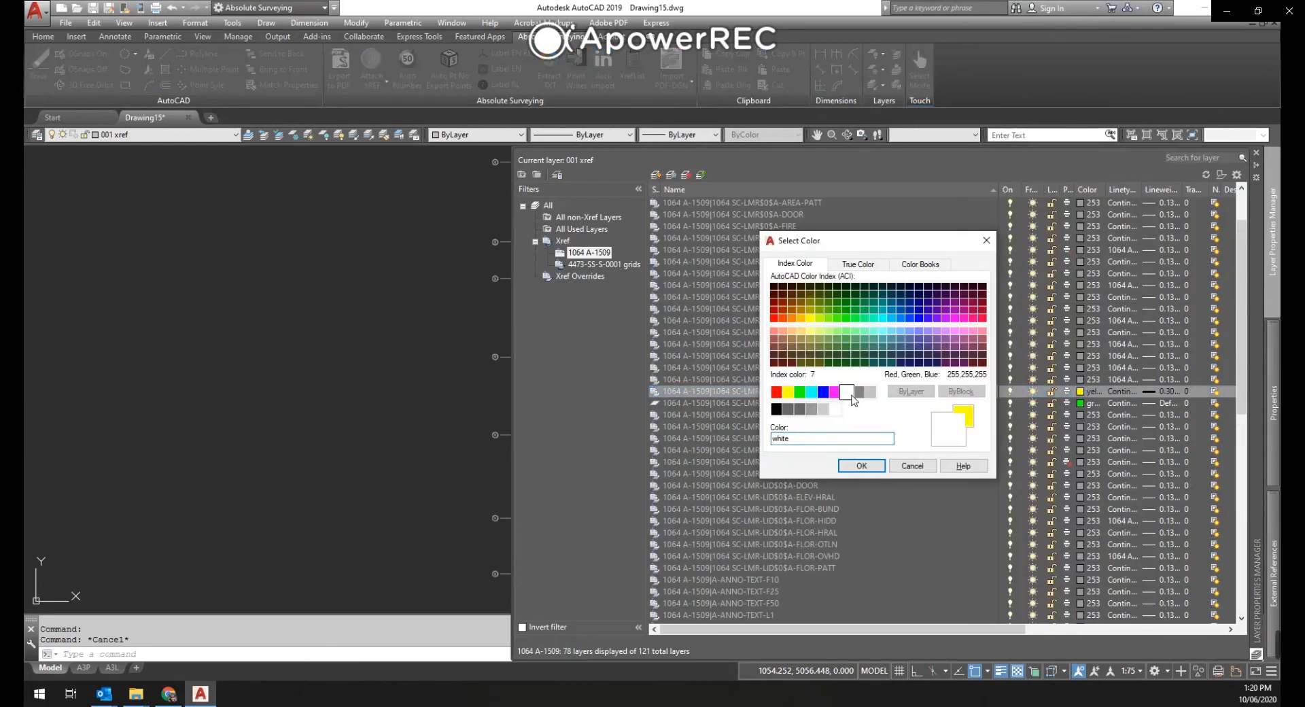
pyautogui.click(863, 466)
pyautogui.click(1162, 391)
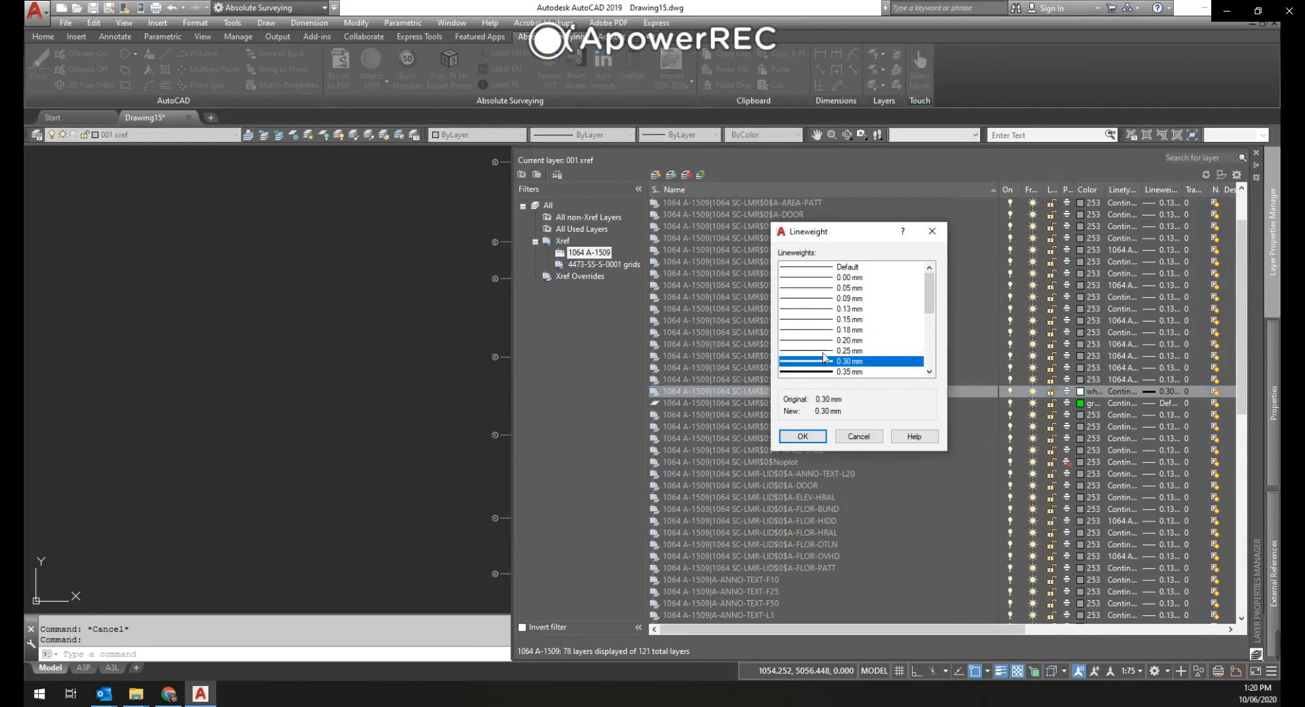
pyautogui.click(802, 319)
pyautogui.click(803, 436)
# Set the LMR A-WALL-CONC-PATT layer's colour to grey and check the walls in the drawing.
pyautogui.click(1084, 403)
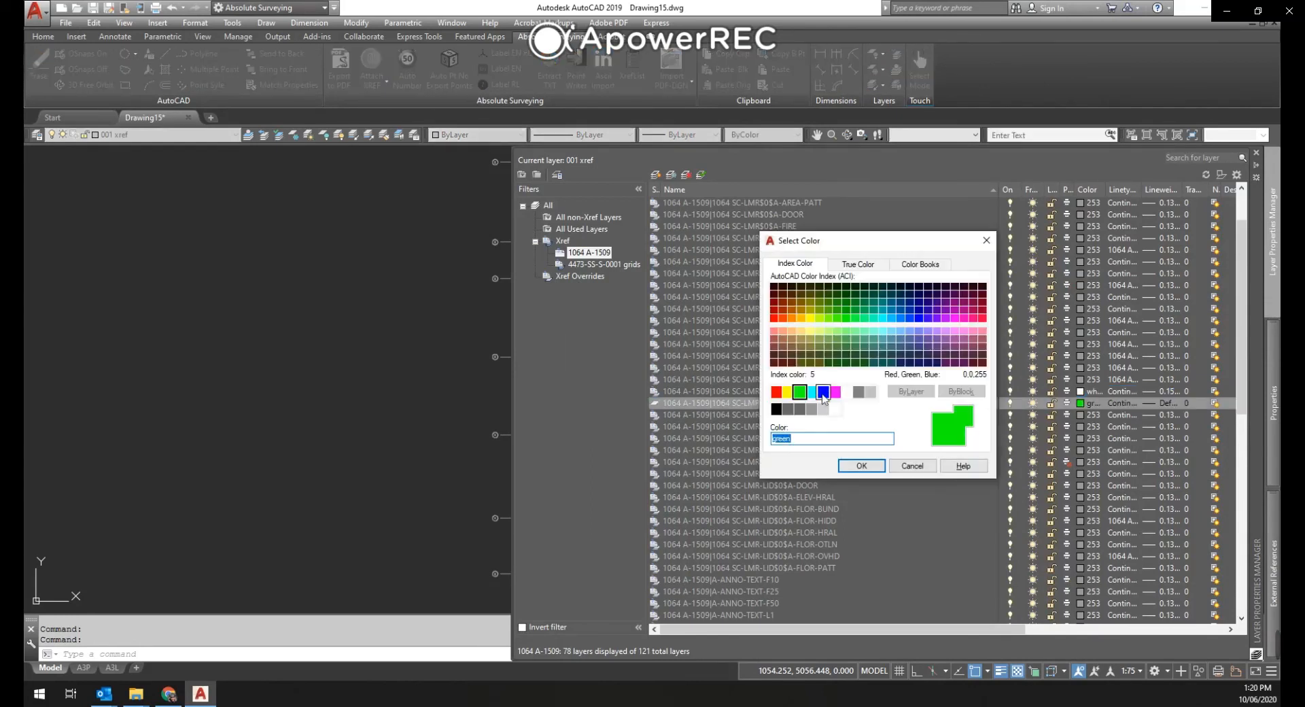
pyautogui.click(858, 392)
pyautogui.click(861, 467)
pyautogui.press('Escape')
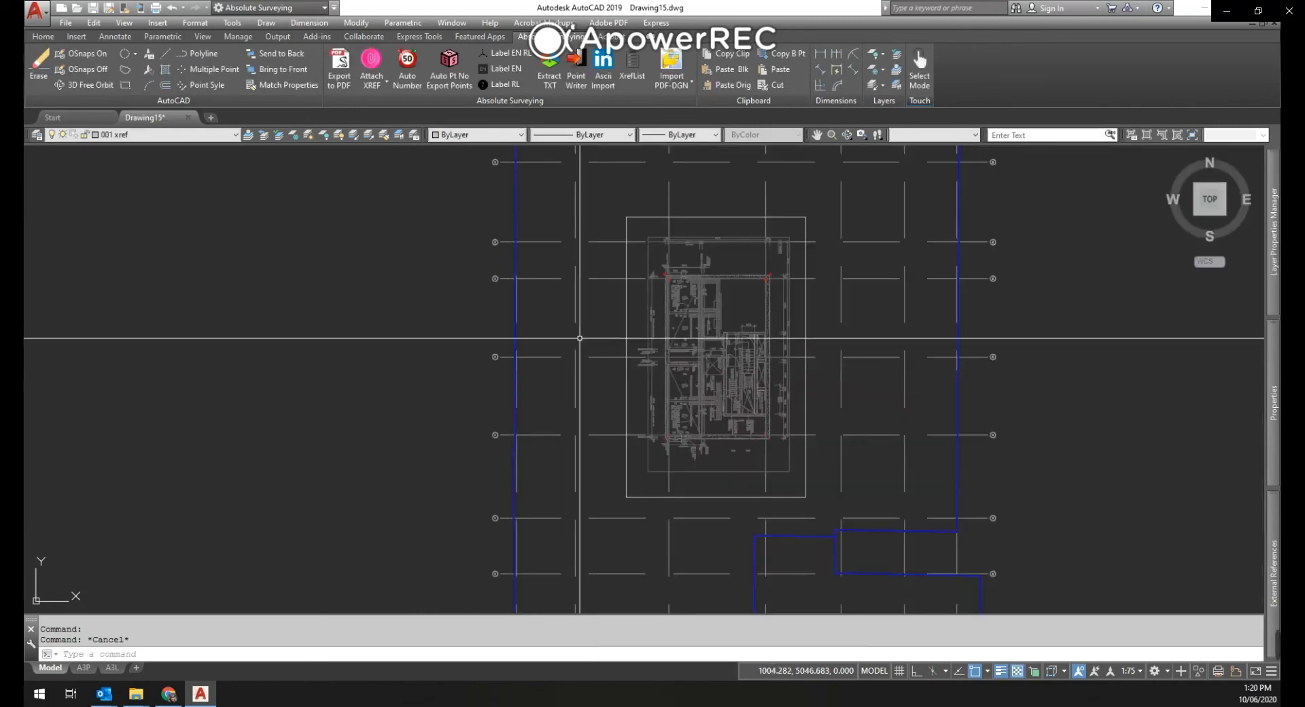
pyautogui.scroll(2, 618, 319)
pyautogui.scroll(-2, 469, 353)
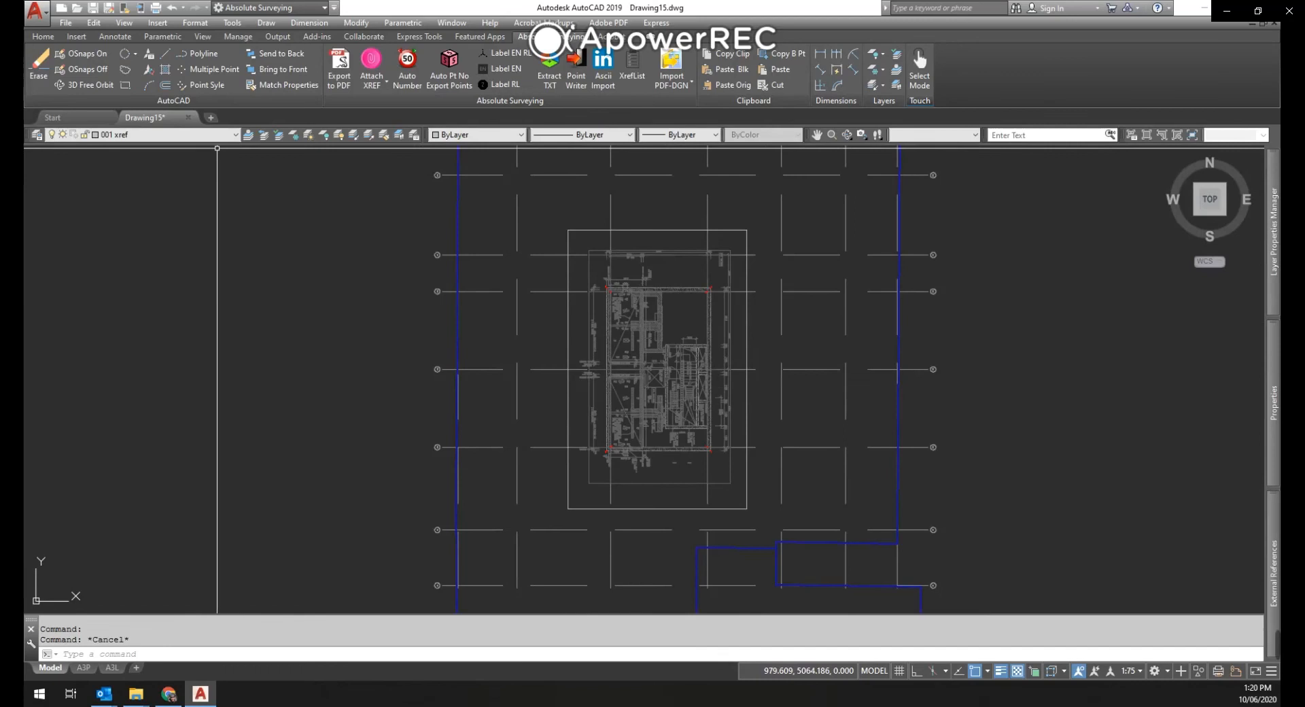
# Save the drawing in the 03. DWGs folder as 4473-0R-S-0009 LMR Wall Upload R01.
pyautogui.hotkey('ctrl', 'shift', 's')
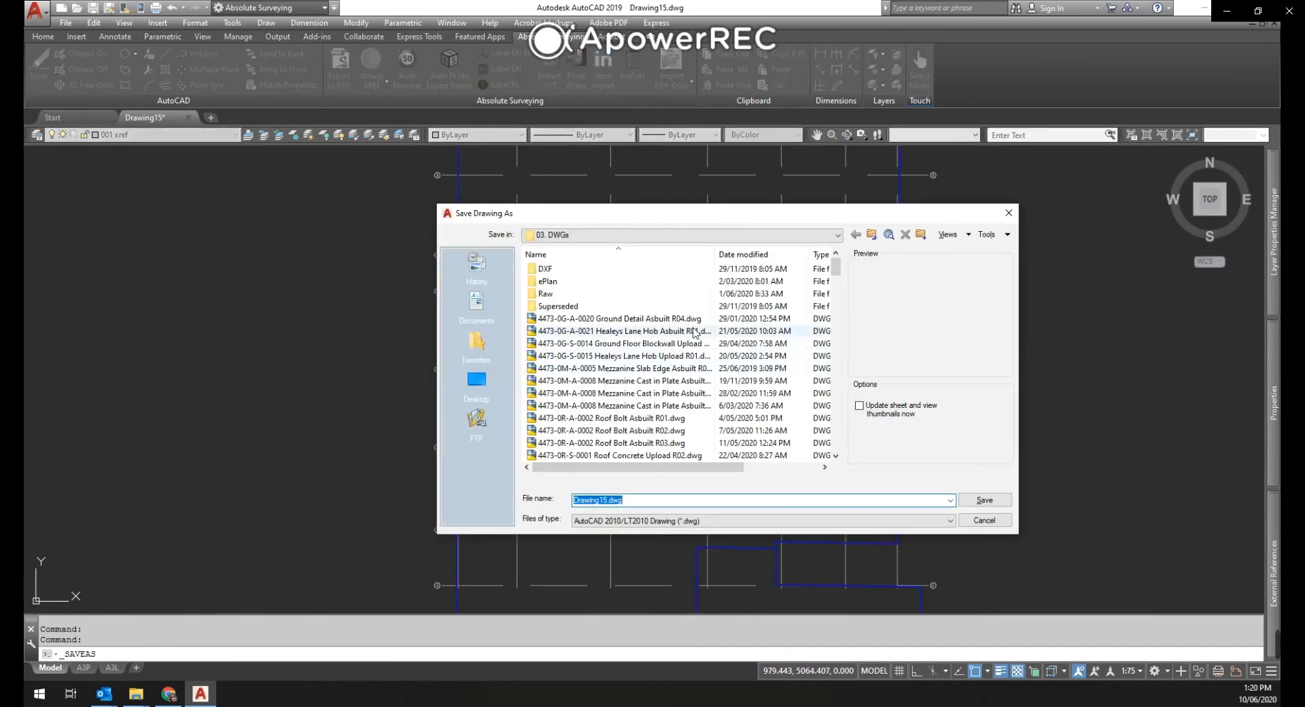
pyautogui.write('44')
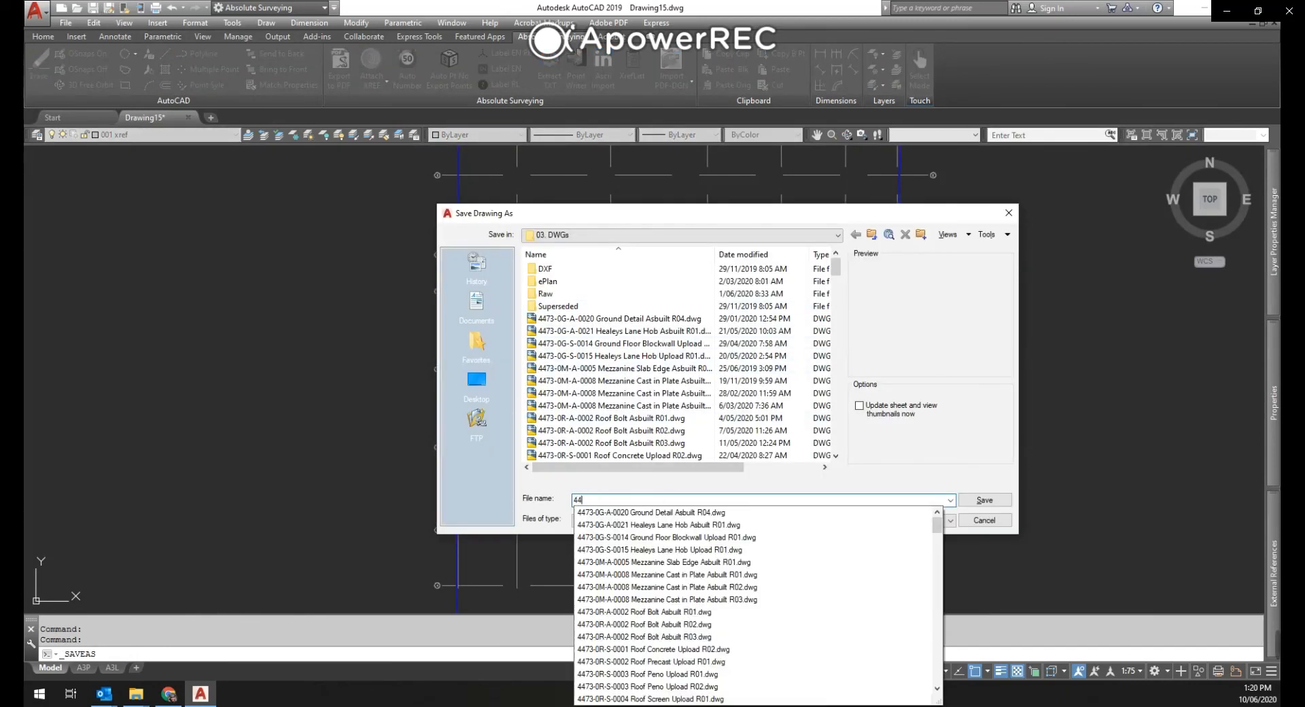
pyautogui.write('73-0R-')
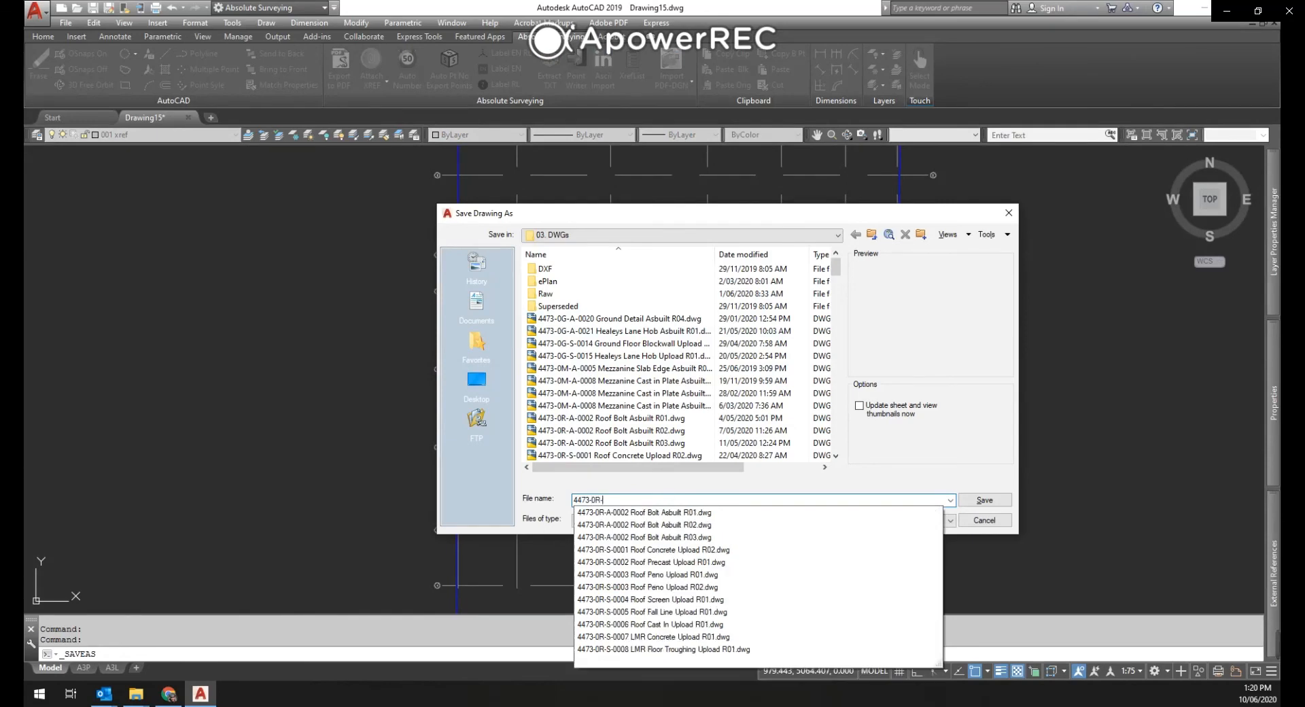
pyautogui.write('S-0009 LMR Wall Upload R01')
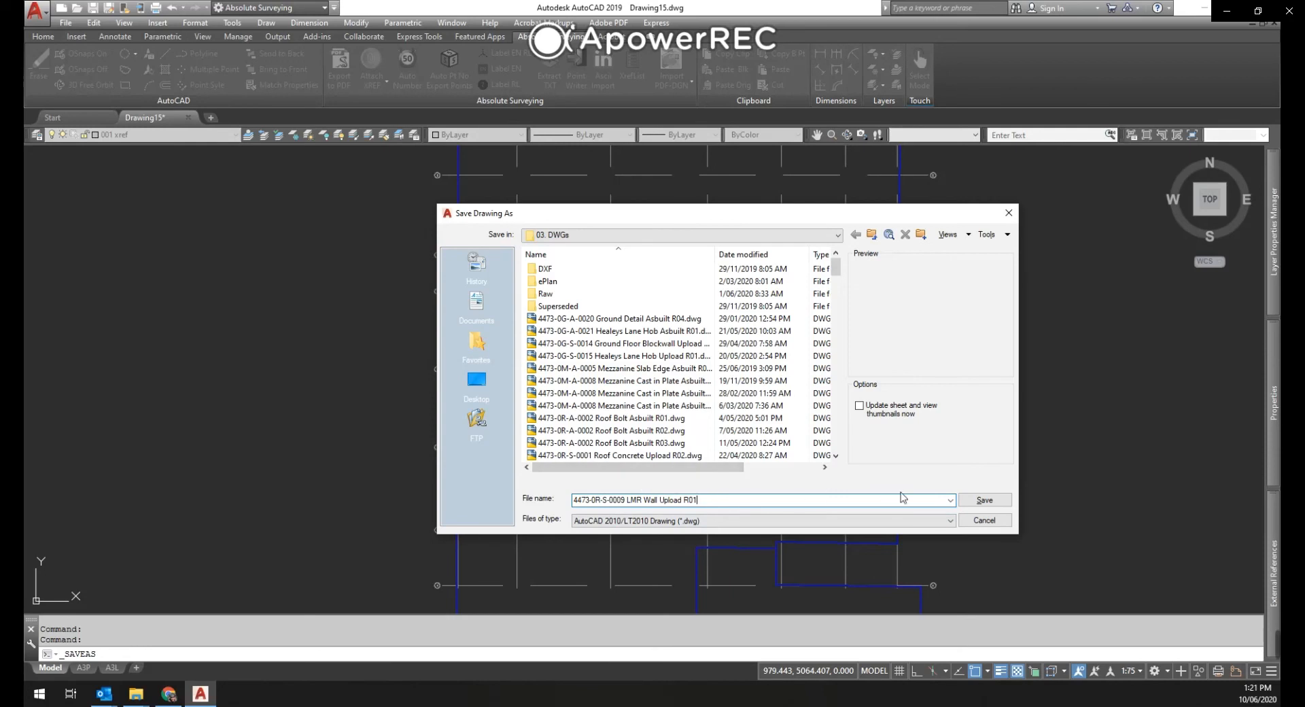
pyautogui.click(982, 501)
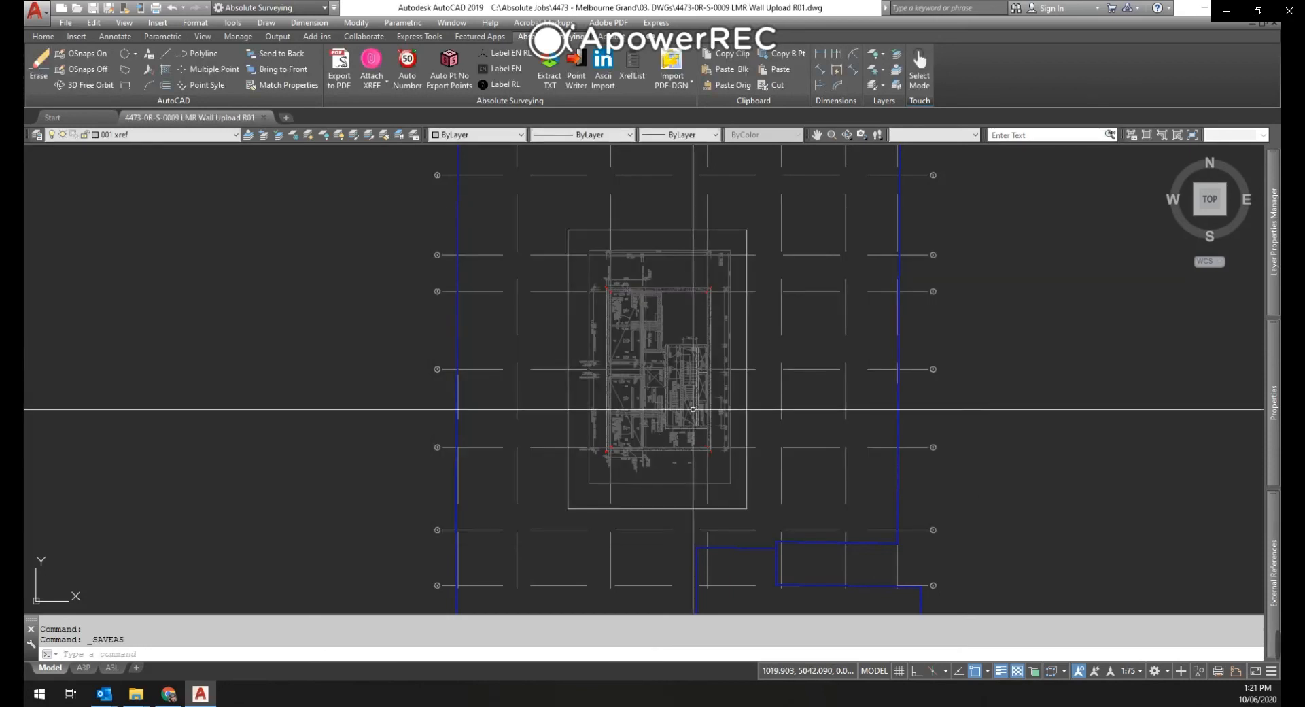
# Open the A3P layout and examine the title block's details, drawing number, revision, key plan and reference drawings.
pyautogui.click(82, 668)
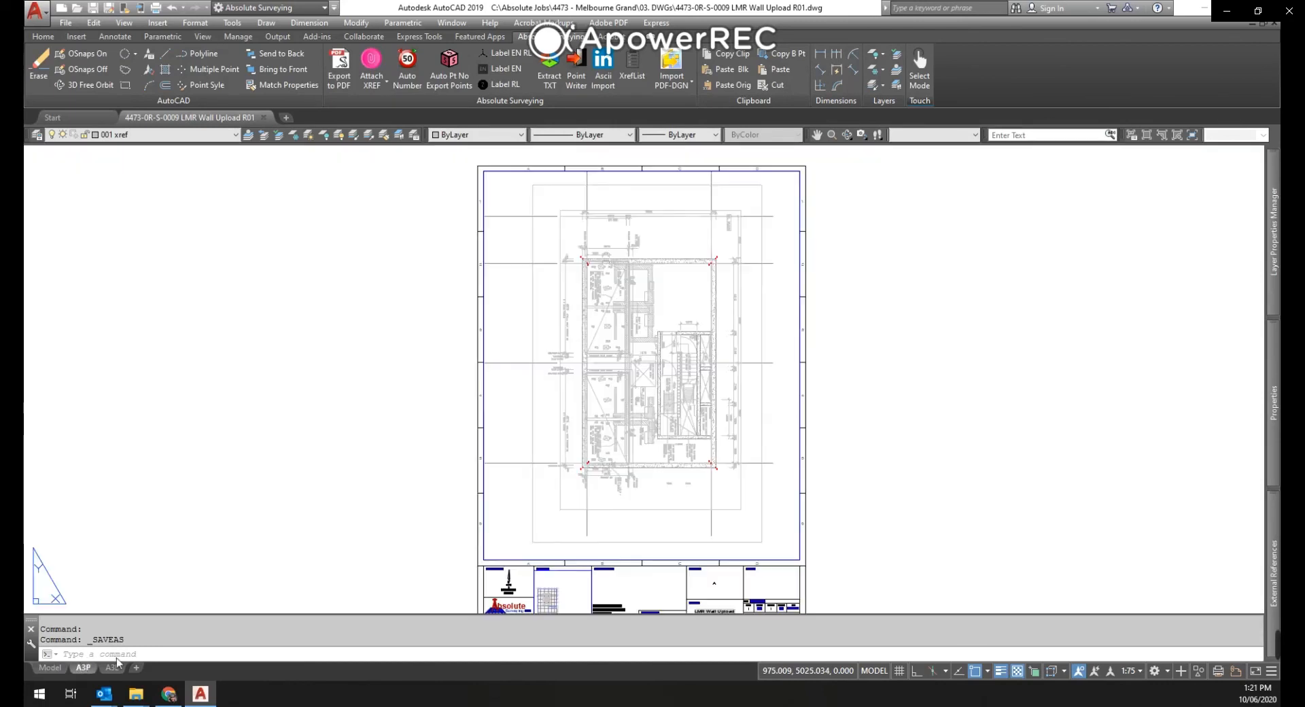
pyautogui.scroll(8, 729, 539)
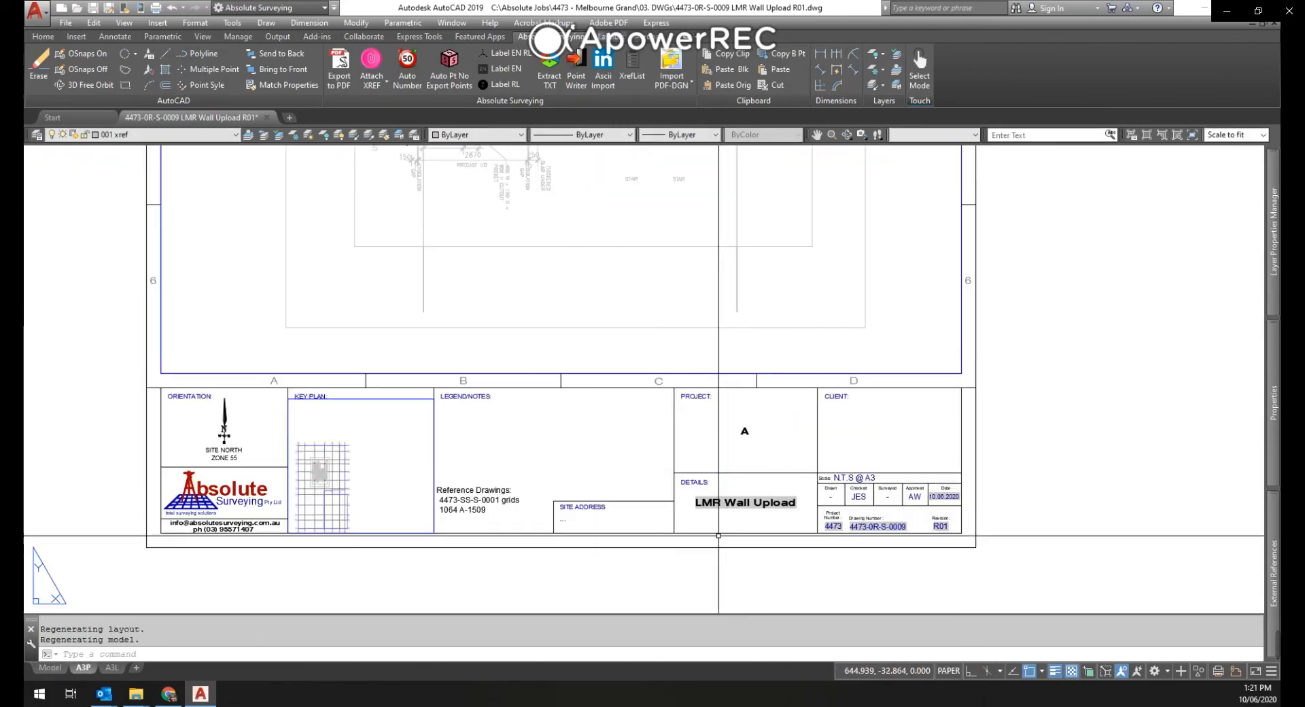
pyautogui.scroll(2, 996, 524)
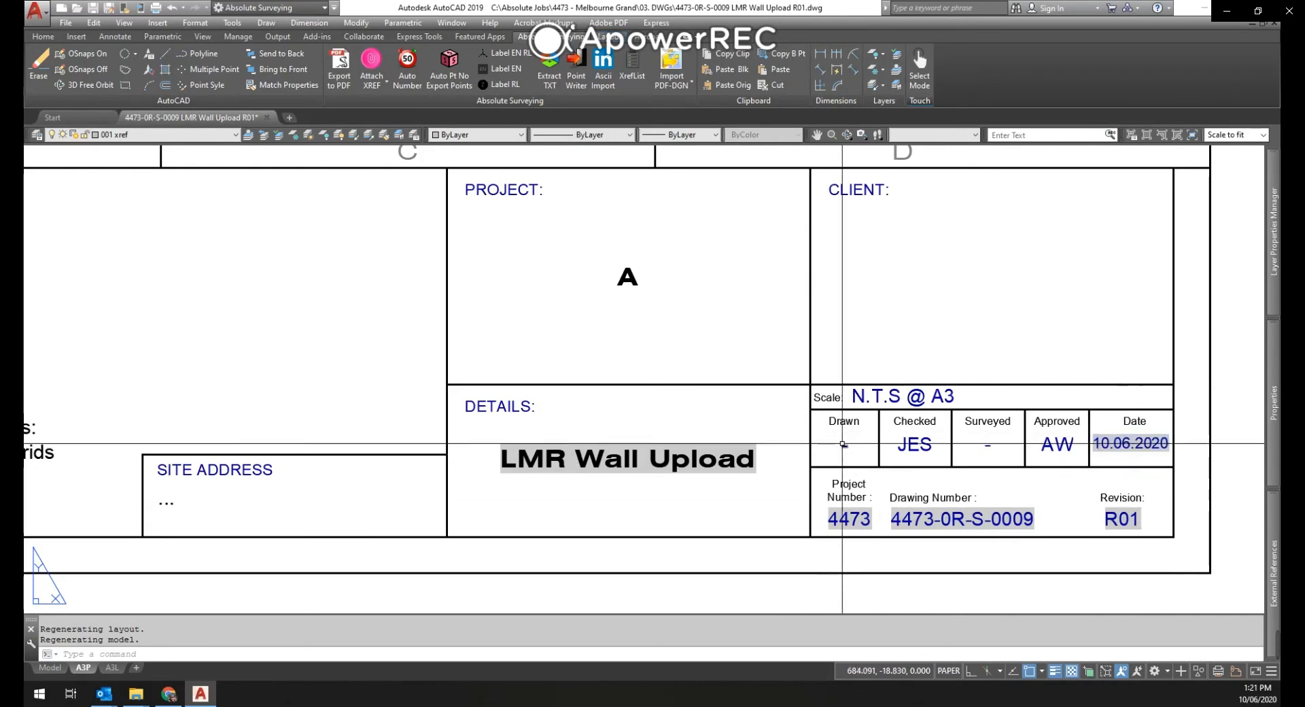
pyautogui.scroll(-4, 1060, 495)
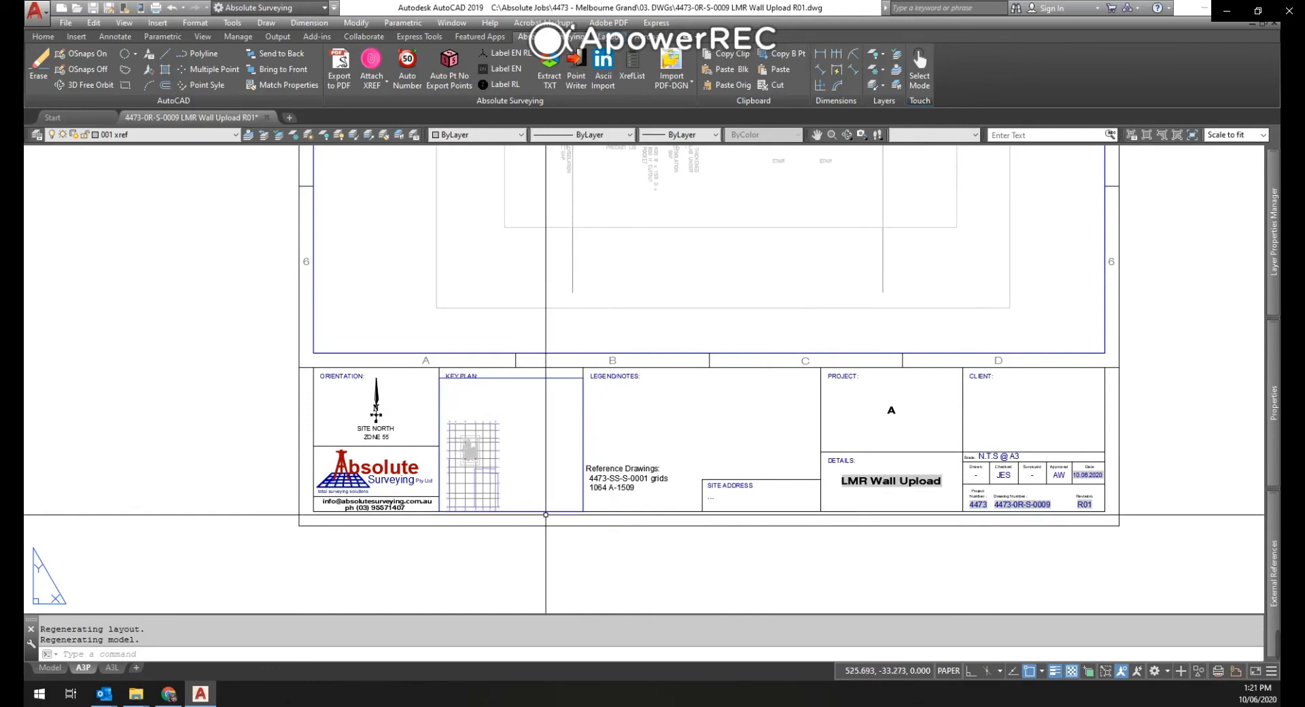
pyautogui.scroll(6, 615, 484)
pyautogui.scroll(-3, 644, 432)
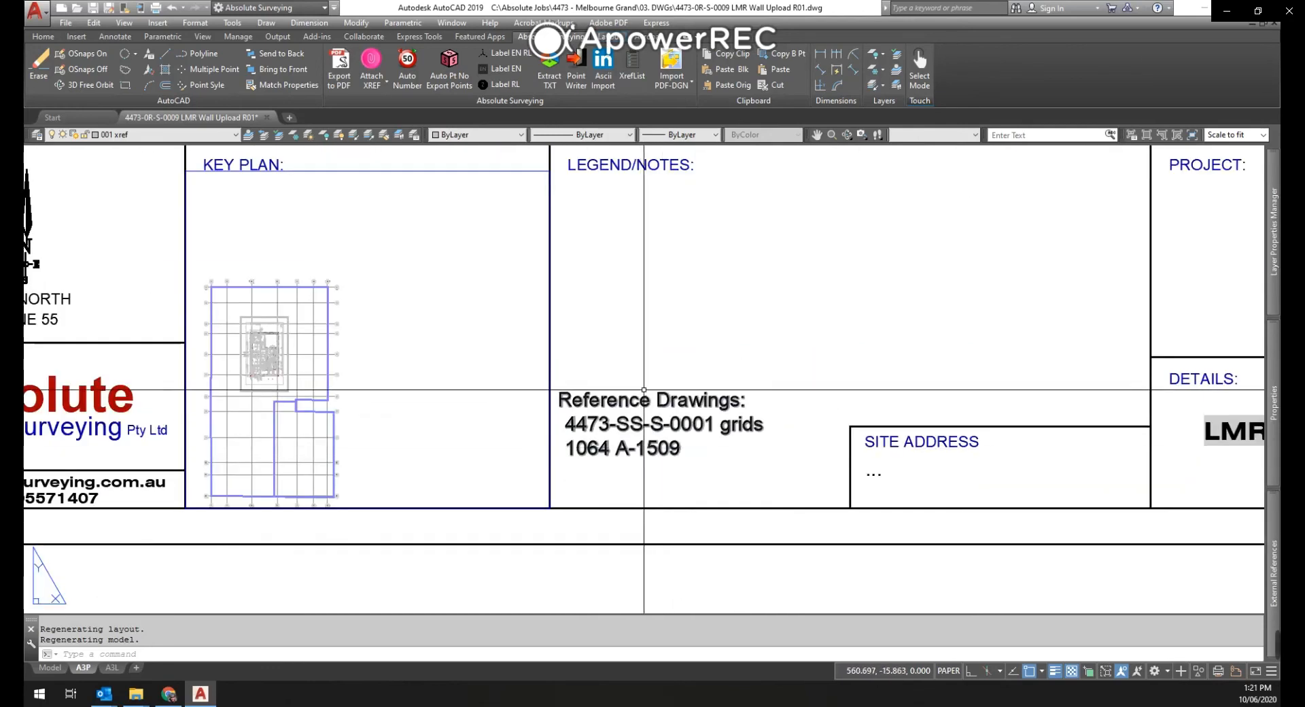
pyautogui.scroll(-2, 644, 432)
pyautogui.write('z')
pyautogui.press('Return')
pyautogui.write('e')
pyautogui.press('Return')
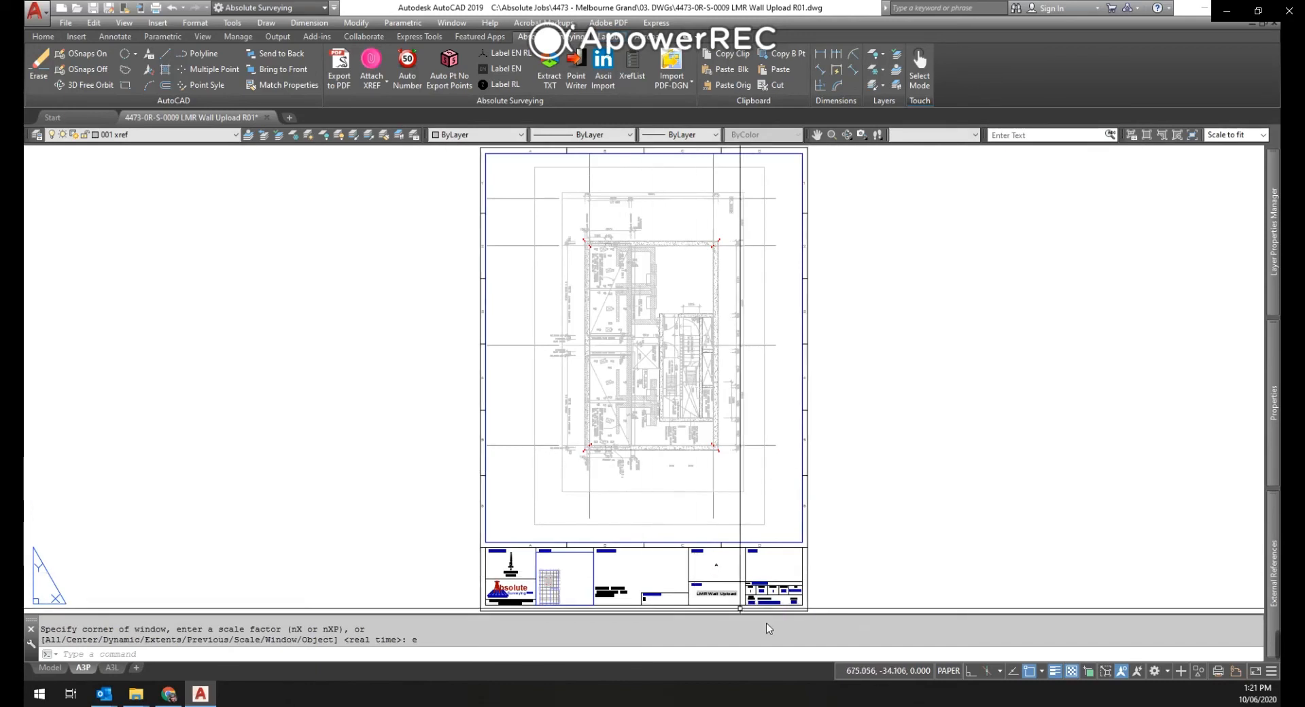
pyautogui.scroll(7, 840, 556)
pyautogui.press('Escape')
pyautogui.scroll(-6, 1016, 578)
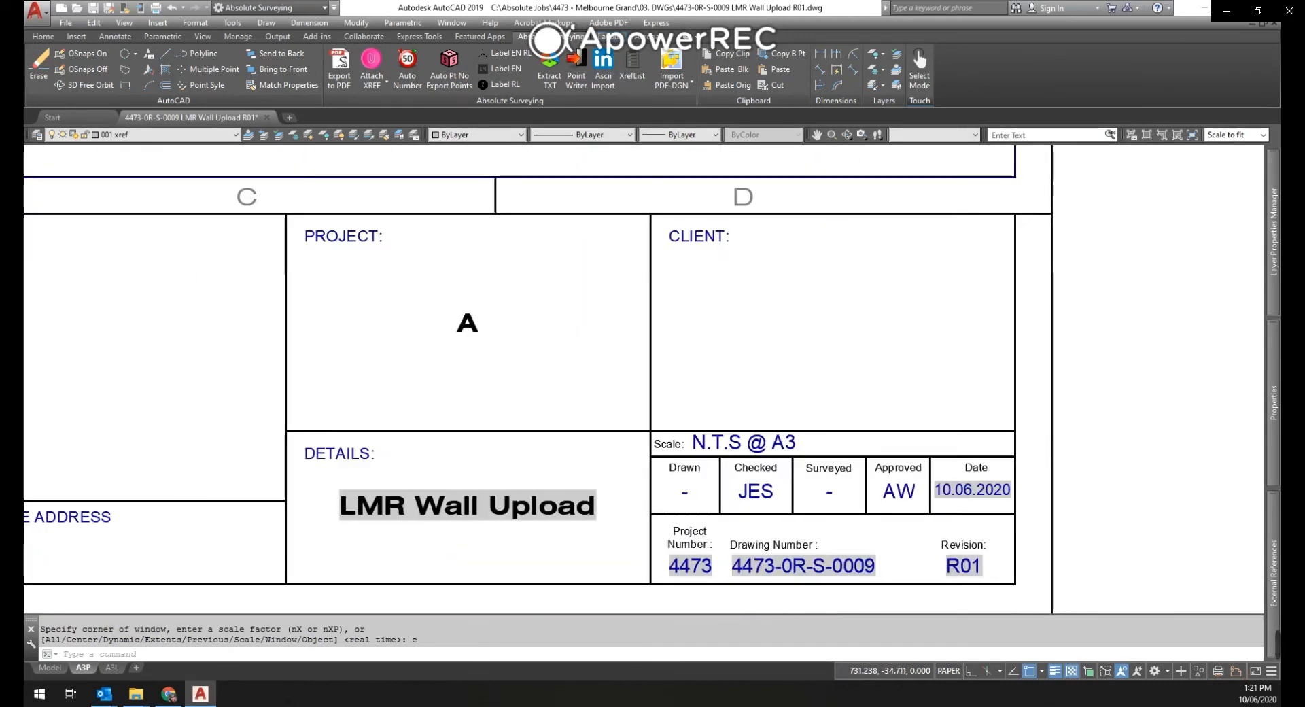
pyautogui.scroll(-2, 628, 578)
# Export the full A3P layout to the 04. PDFs folder as 4473-0R-S-0009 LMR Wall Upload R01.pdf.
pyautogui.write('z')
pyautogui.press('Return')
pyautogui.write('e')
pyautogui.press('Return')
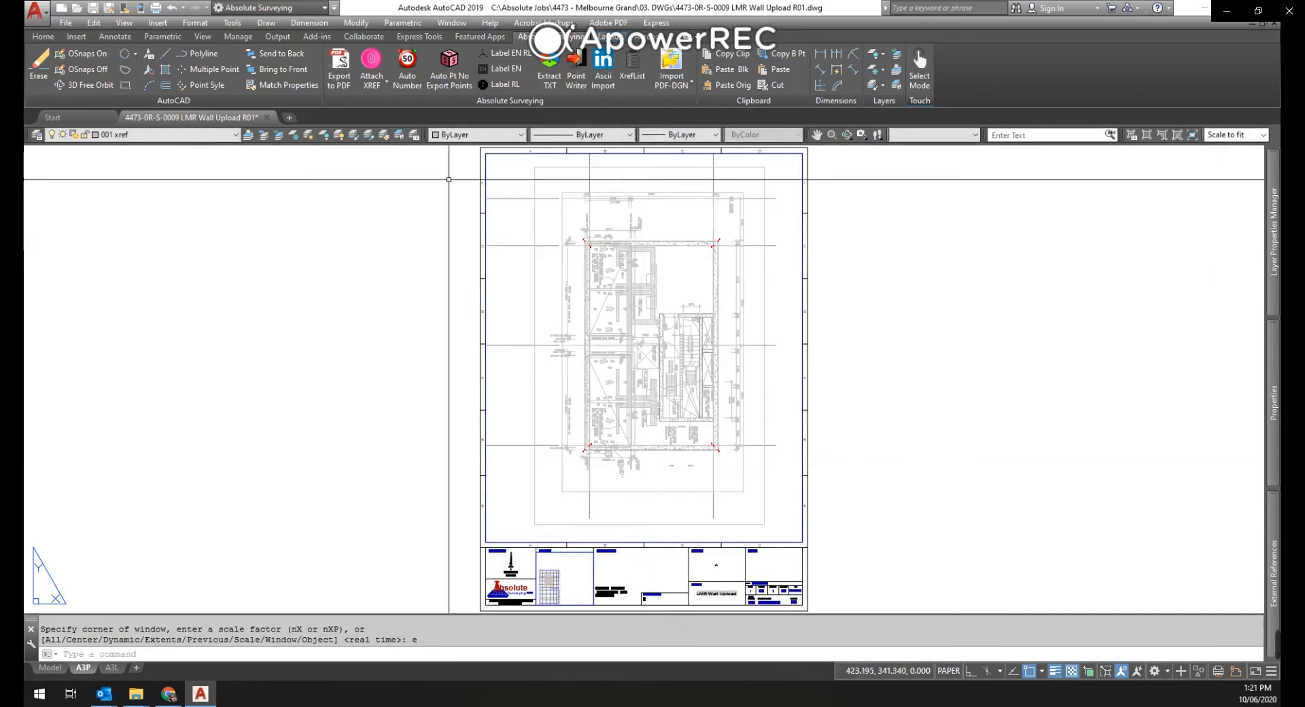
pyautogui.click(340, 68)
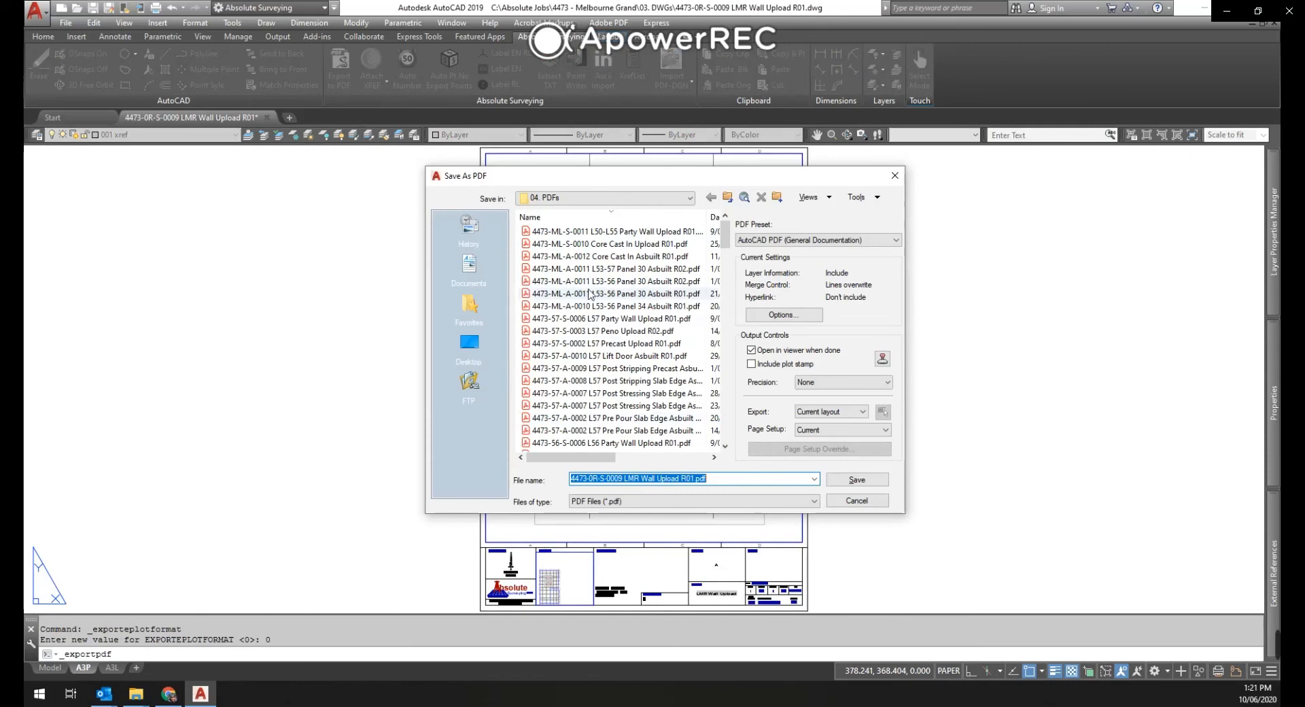
pyautogui.click(857, 480)
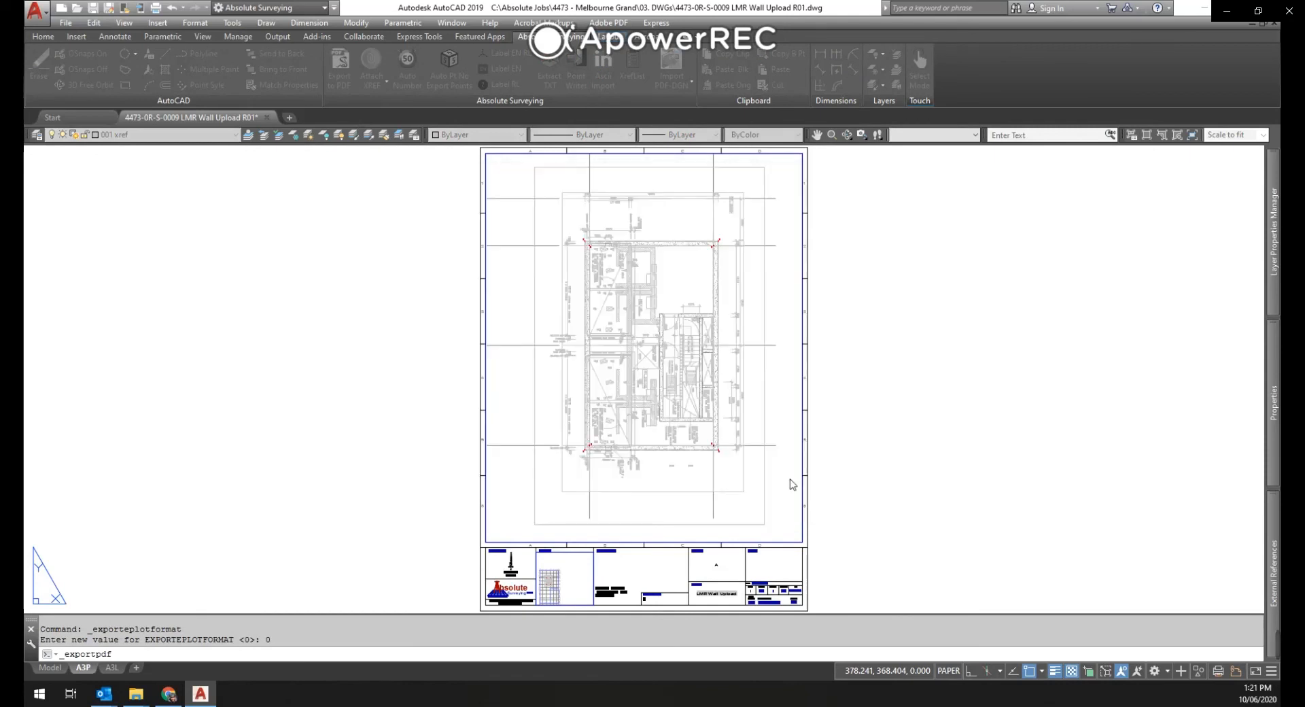